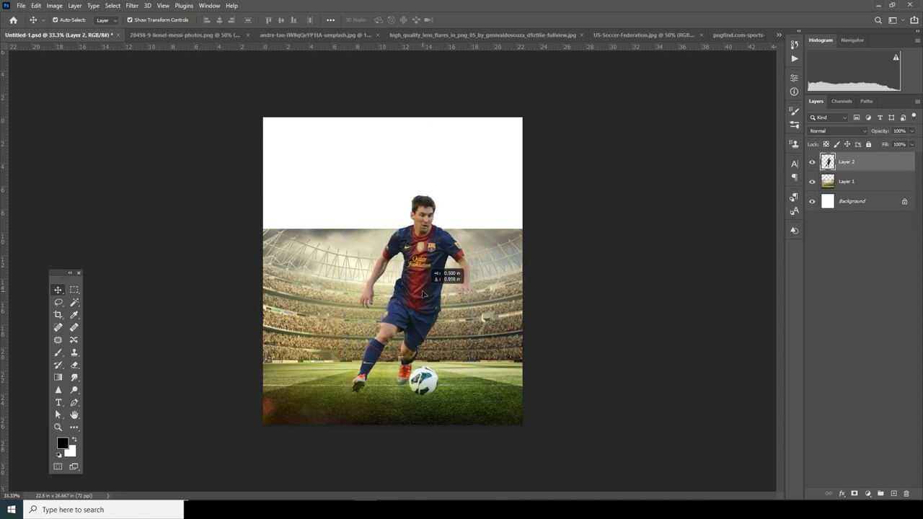
Select Layer 1, the stadium photo layer, in the Layers panel.
click(844, 182)
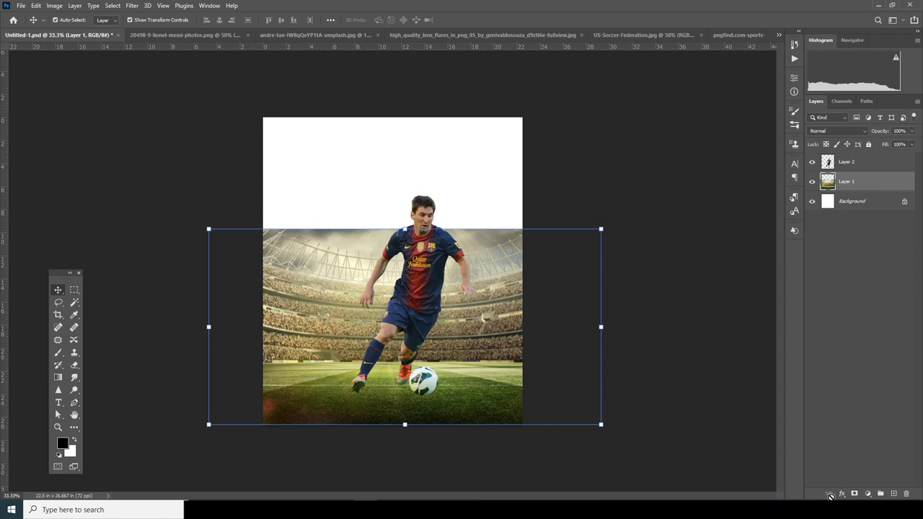
Add a layer mask to the stadium layer and scale it up to about 192%.
click(854, 494)
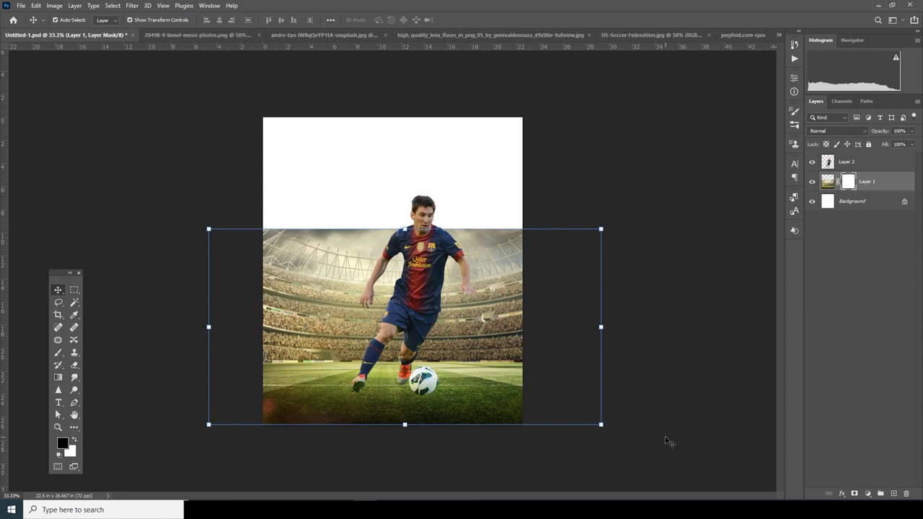
key(ctrl+t)
drag(602, 425, 619, 432)
drag(499, 375, 498, 366)
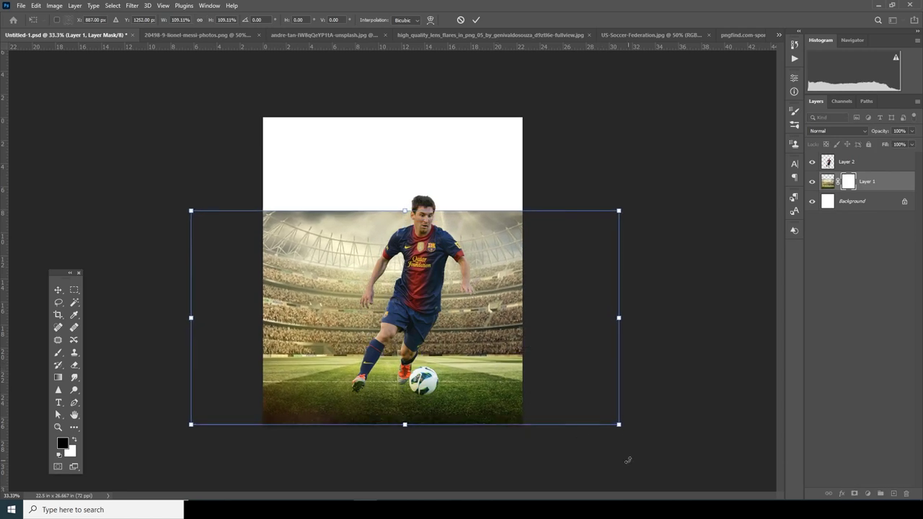
drag(620, 426, 657, 442)
mouse_move(500, 384)
mouse_down()
mouse_move(501, 373)
mouse_move(500, 385)
mouse_up()
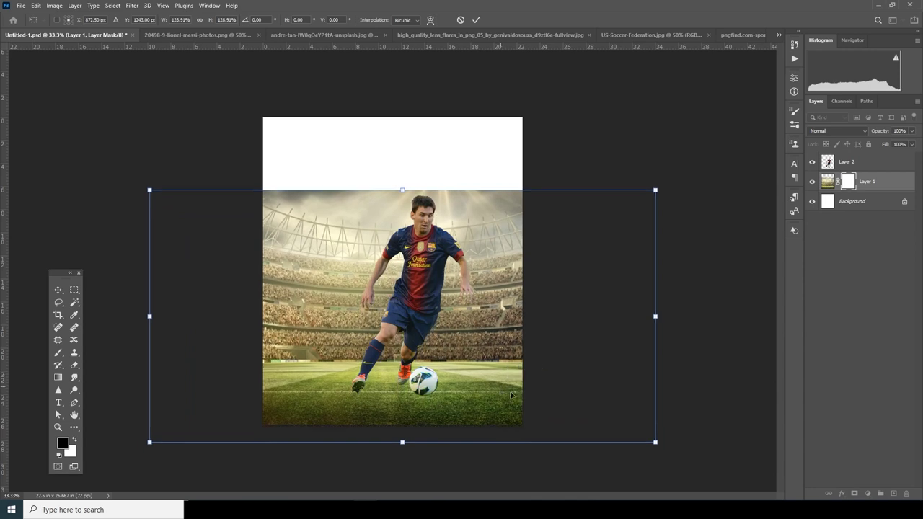
drag(663, 448, 721, 476)
drag(484, 348, 478, 308)
drag(710, 435, 769, 463)
mouse_move(570, 391)
mouse_down()
mouse_move(570, 369)
mouse_move(572, 401)
mouse_up()
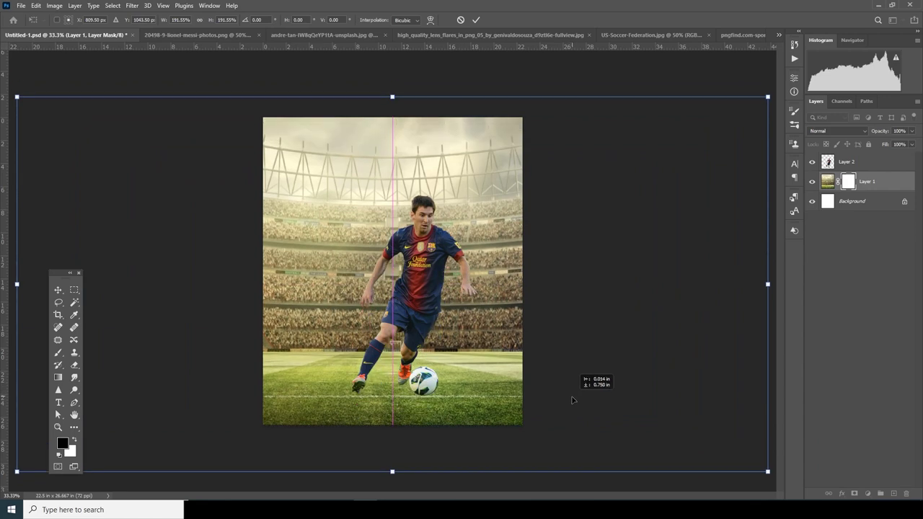
Perspective-stretch the stadium's bottom edge outward, lower it to the canvas top, and apply.
right_click(490, 363)
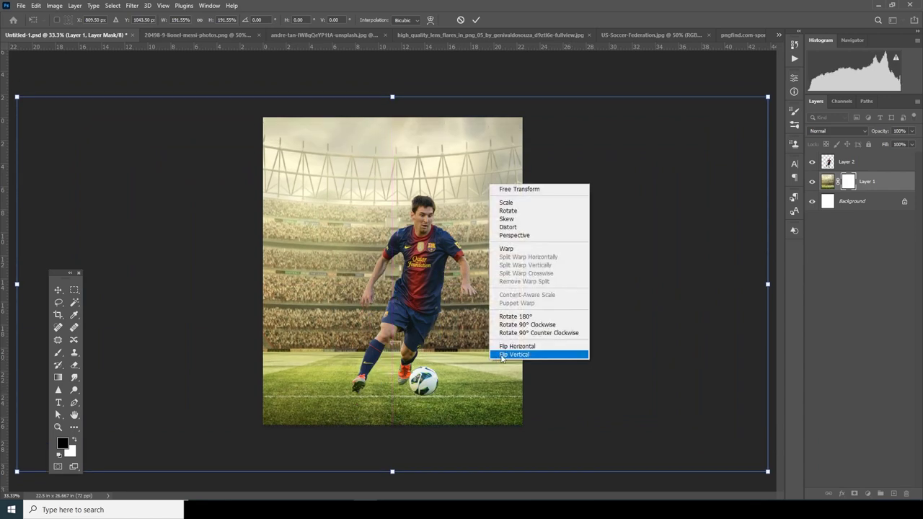
click(515, 236)
drag(773, 474, 884, 459)
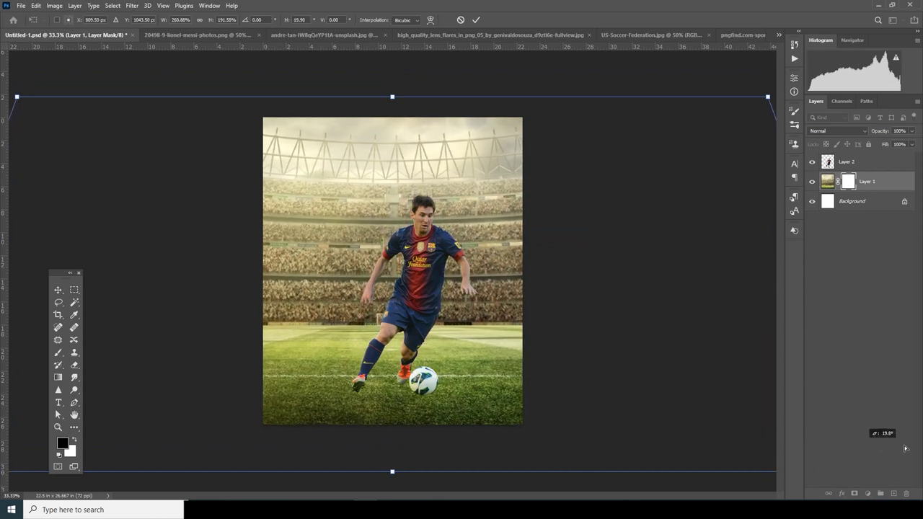
drag(486, 397, 486, 427)
key(Return)
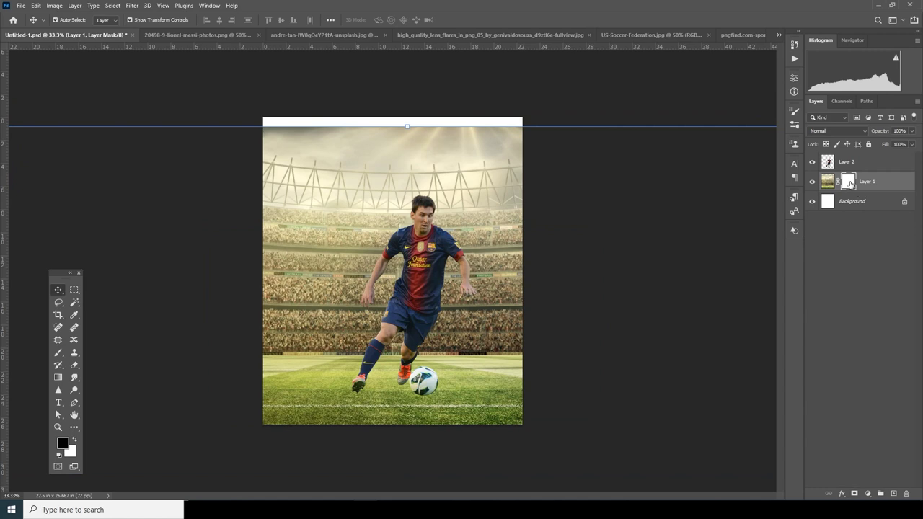
click(59, 354)
Choose the Soft Round brush preset.
click(69, 21)
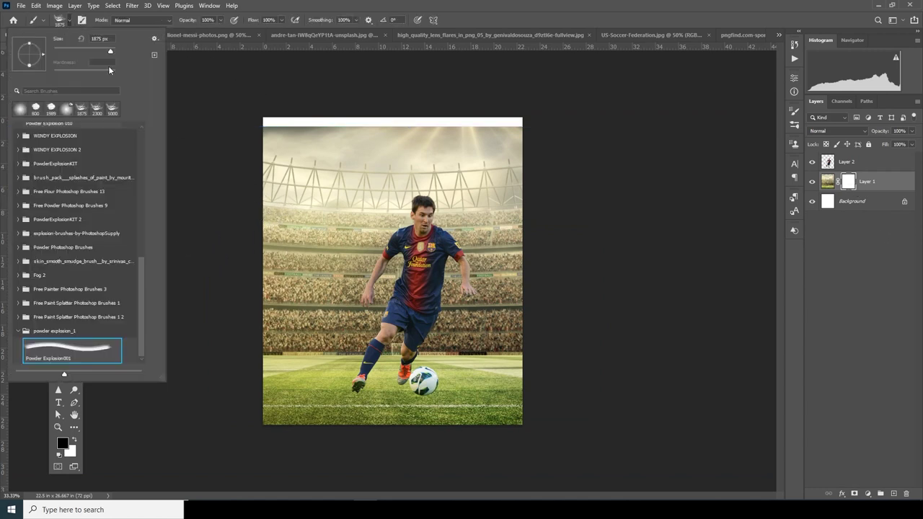
drag(144, 289, 144, 140)
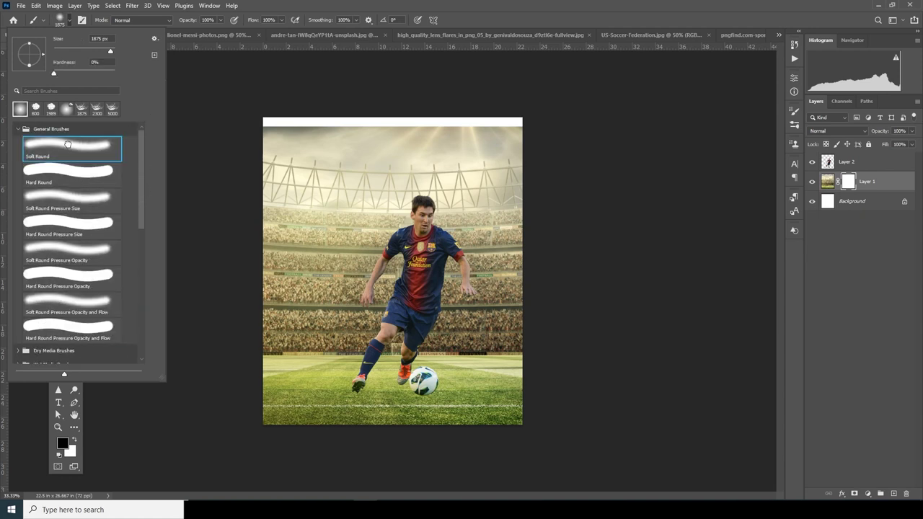
double_click(67, 144)
Paint the stadium top and crowd out to white on Layer 1's mask, shrinking the brush to 700 px.
key(bracketleft)
key(bracketleft)
mouse_move(419, 130)
mouse_down()
mouse_move(469, 147)
mouse_move(414, 173)
mouse_move(495, 219)
mouse_up()
key(bracketleft)
key(bracketleft)
key(bracketleft)
key(bracketleft)
key(bracketleft)
mouse_move(423, 251)
mouse_down()
mouse_move(341, 226)
mouse_move(279, 230)
mouse_move(314, 236)
mouse_move(339, 254)
mouse_move(337, 246)
mouse_move(282, 257)
mouse_up()
key(bracketleft)
key(bracketleft)
key(bracketleft)
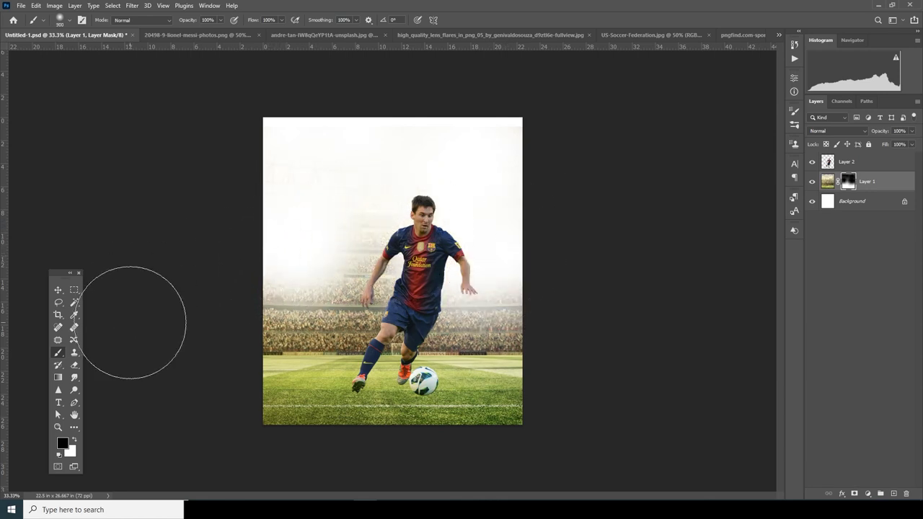
key(bracketleft)
key(bracketleft)
mouse_move(339, 295)
mouse_down()
mouse_move(279, 313)
mouse_move(538, 303)
mouse_move(435, 318)
mouse_move(486, 303)
mouse_move(497, 313)
mouse_move(308, 309)
mouse_move(445, 314)
mouse_move(220, 330)
mouse_move(108, 289)
mouse_move(568, 321)
mouse_up()
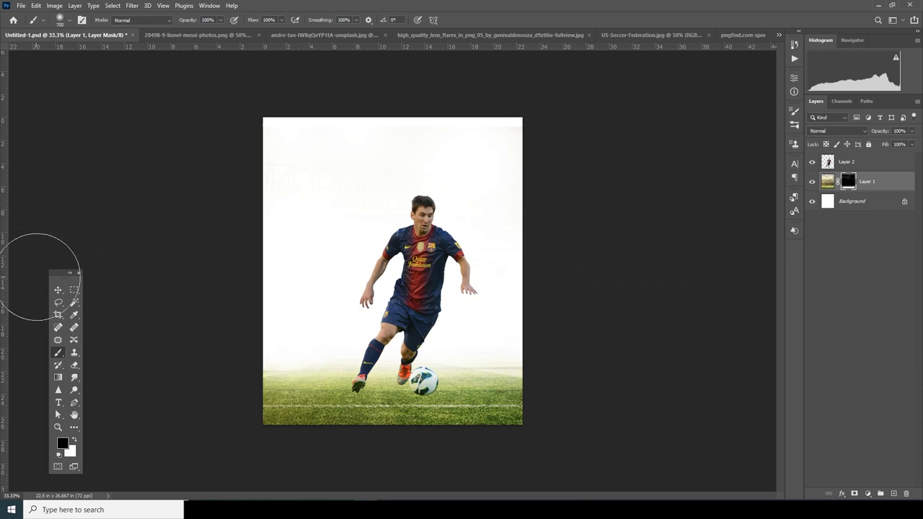
click(57, 288)
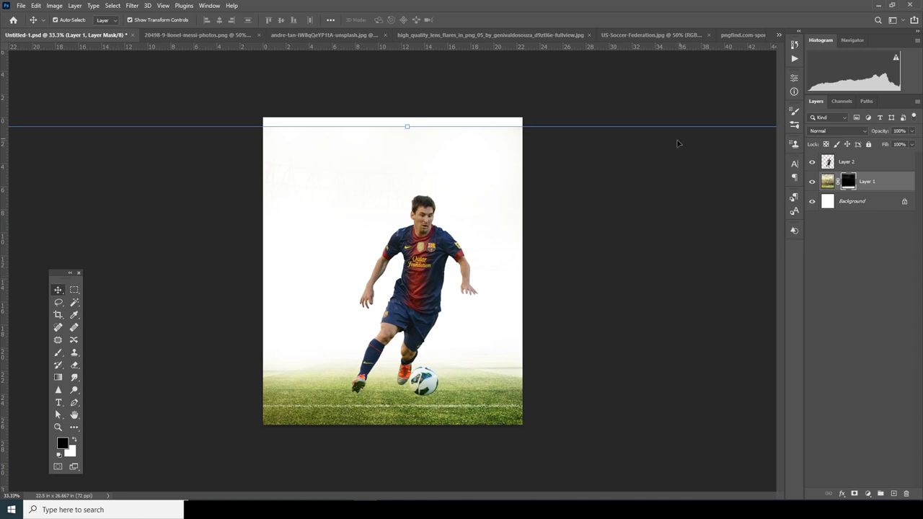
Browse the open source images, including the bear photo, then return to Untitled-1.
click(612, 34)
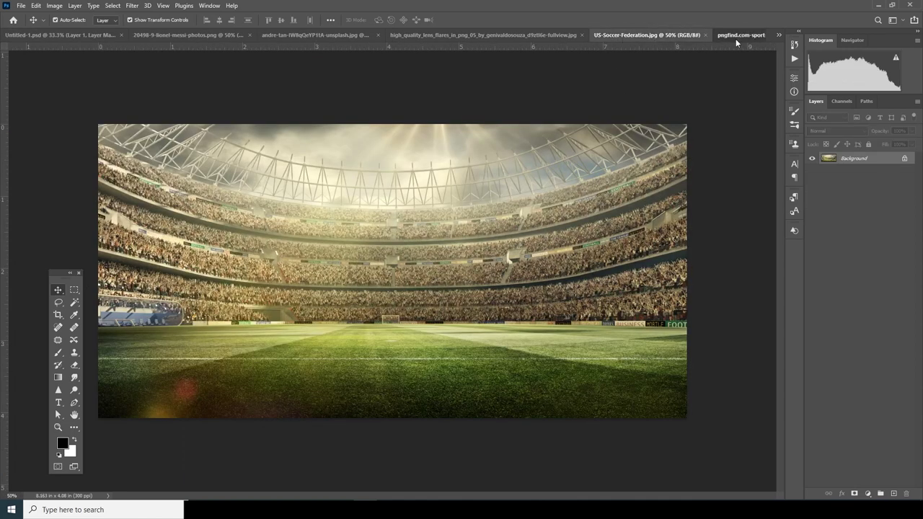
click(736, 39)
click(324, 34)
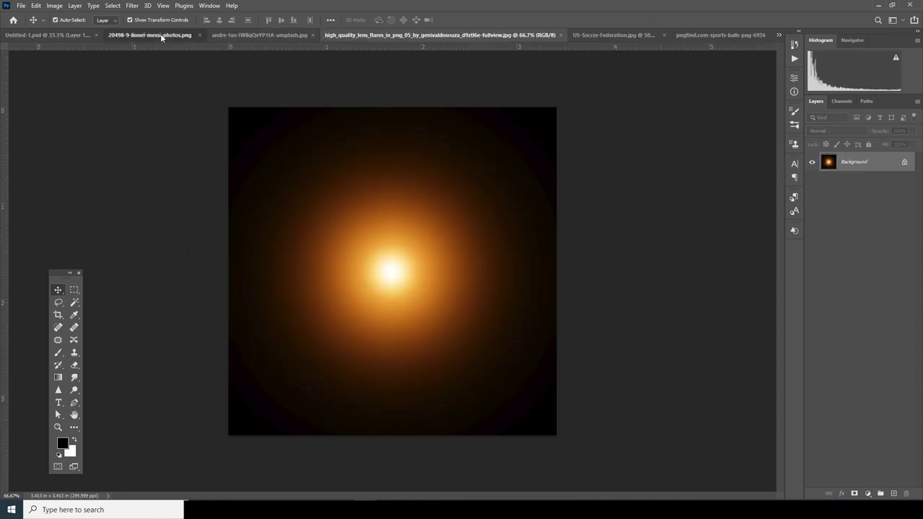
click(133, 35)
click(307, 35)
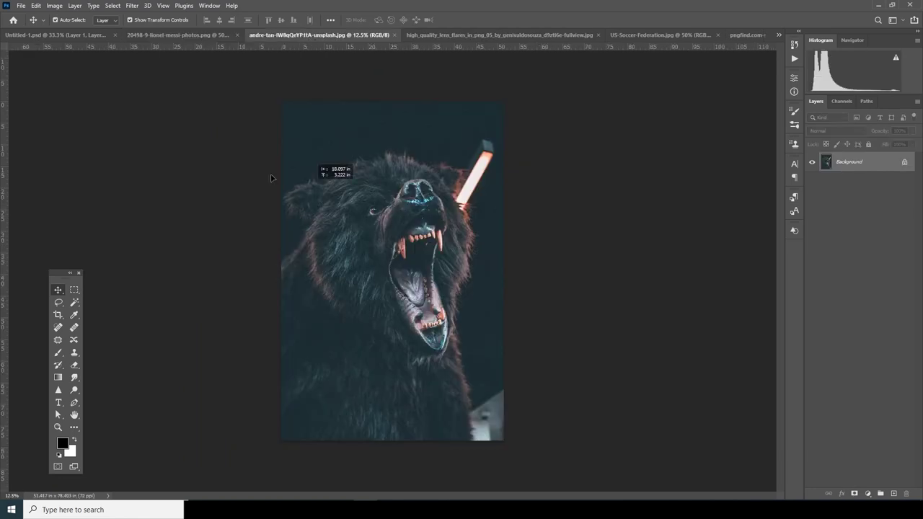
click(46, 35)
Drag the bear photo into the poster and scale it to about 29% over the upper half.
drag(444, 224, 462, 225)
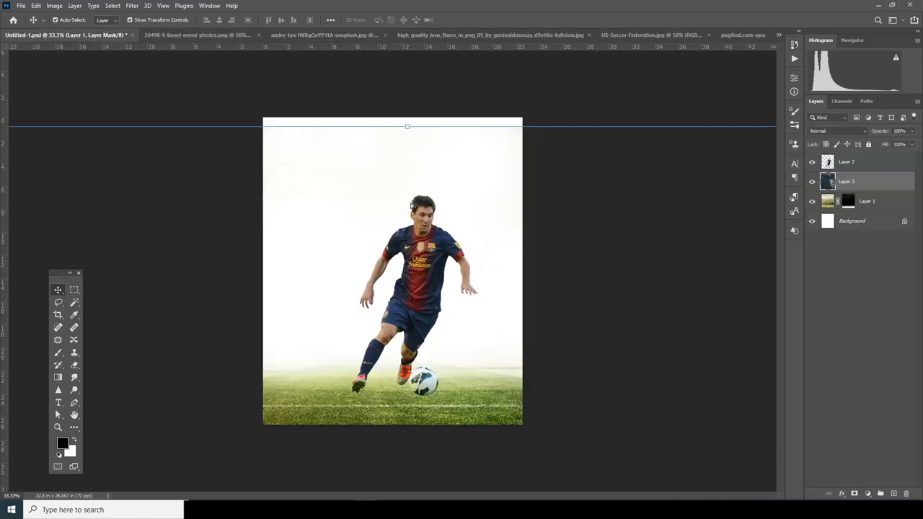
key(ctrl+minus)
key(ctrl+minus)
key(ctrl+minus)
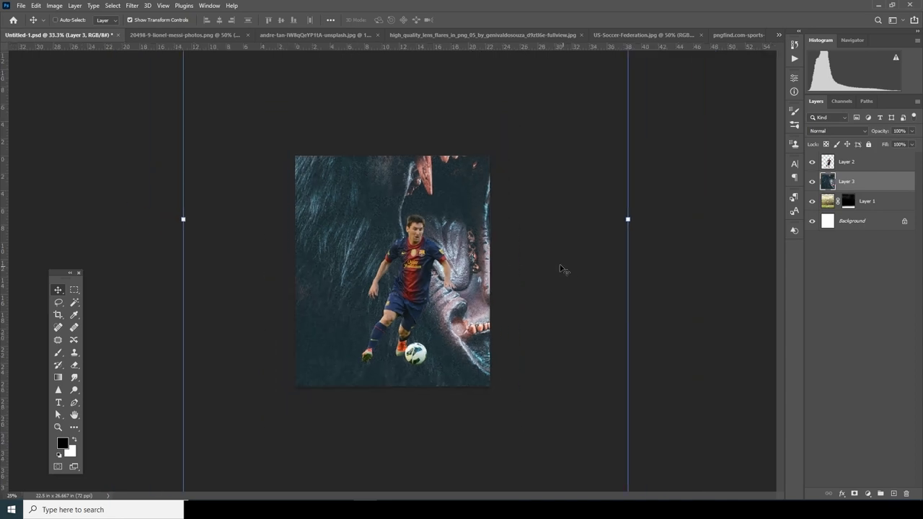
drag(510, 415, 434, 298)
drag(398, 263, 399, 273)
drag(430, 306, 428, 265)
key(ctrl+plus)
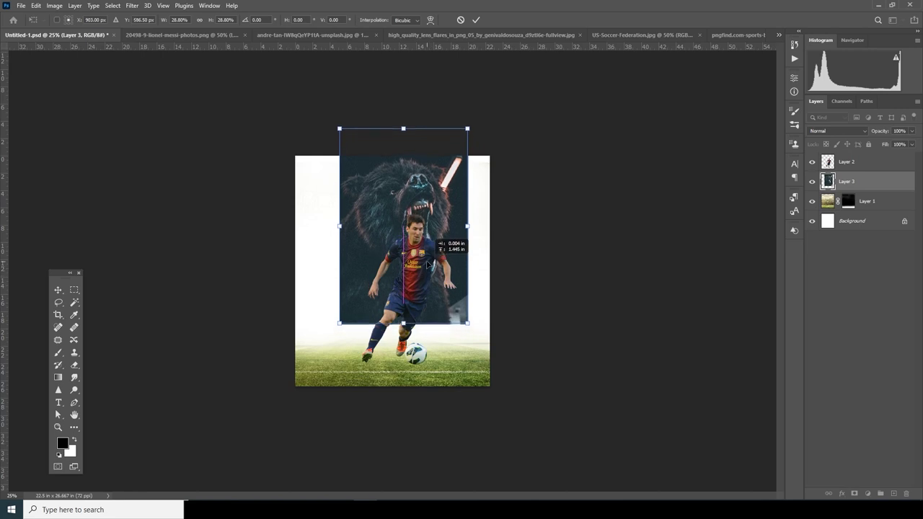
key(Return)
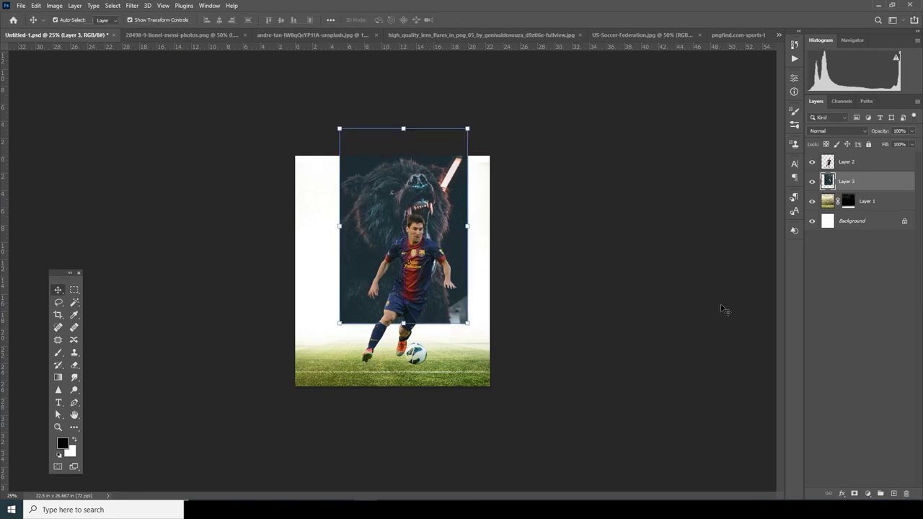
Fill the Background layer with dark blue-grey #1c2e34 sampled from the bear photo.
click(863, 226)
click(64, 445)
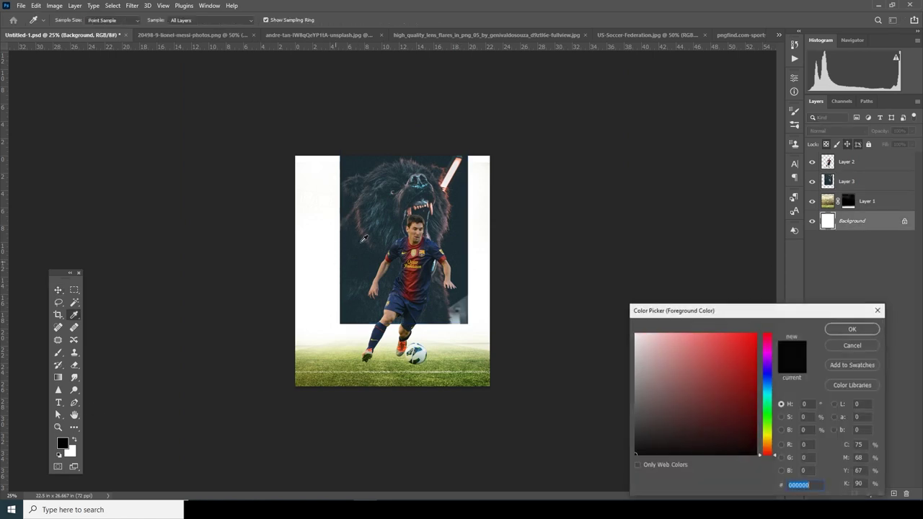
click(361, 162)
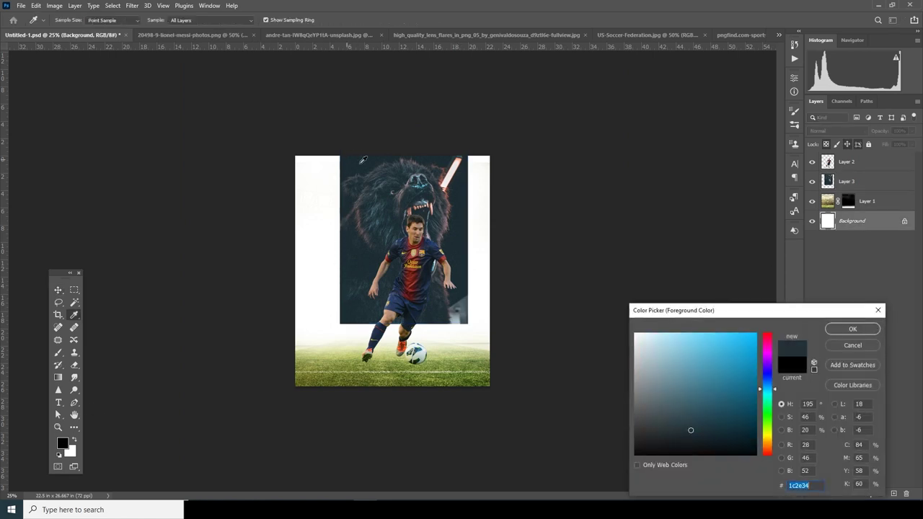
click(837, 328)
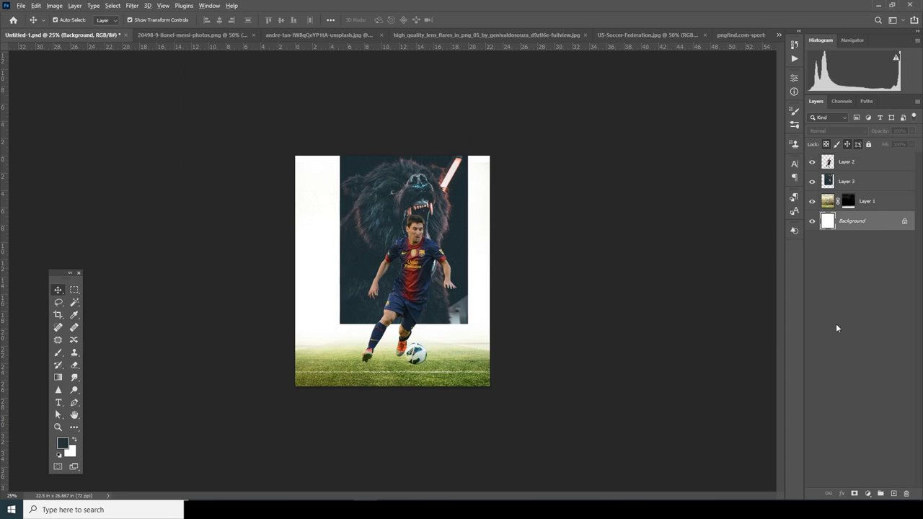
key(alt+BackSpace)
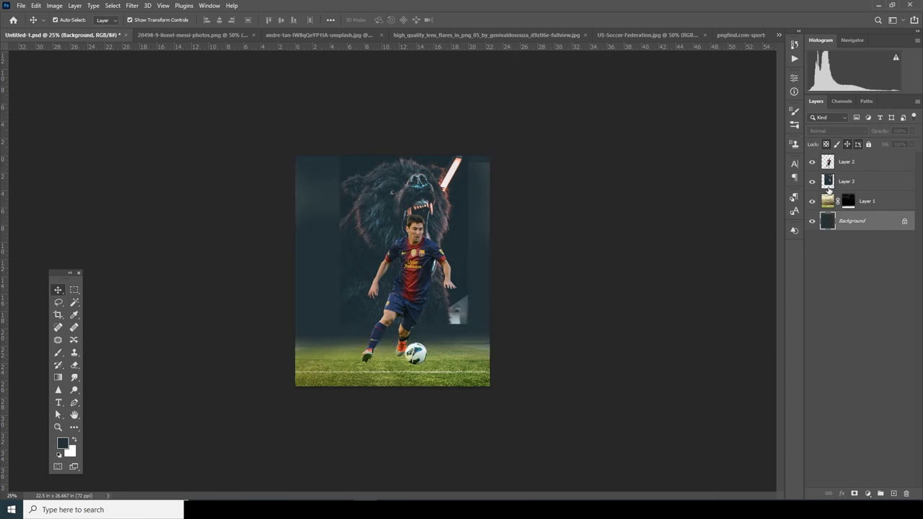
Select the bear layer, Layer 3, and pick the Soft Round brush.
scroll(424, 177, up, 3)
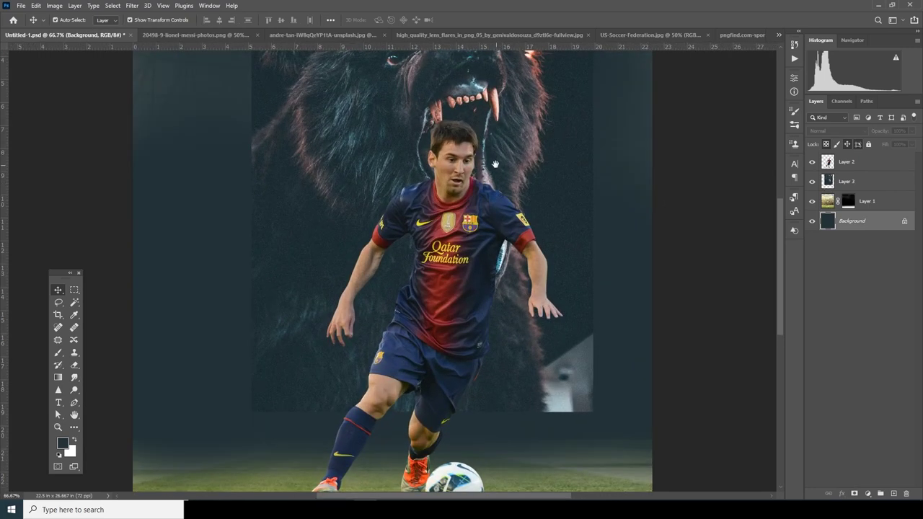
click(830, 182)
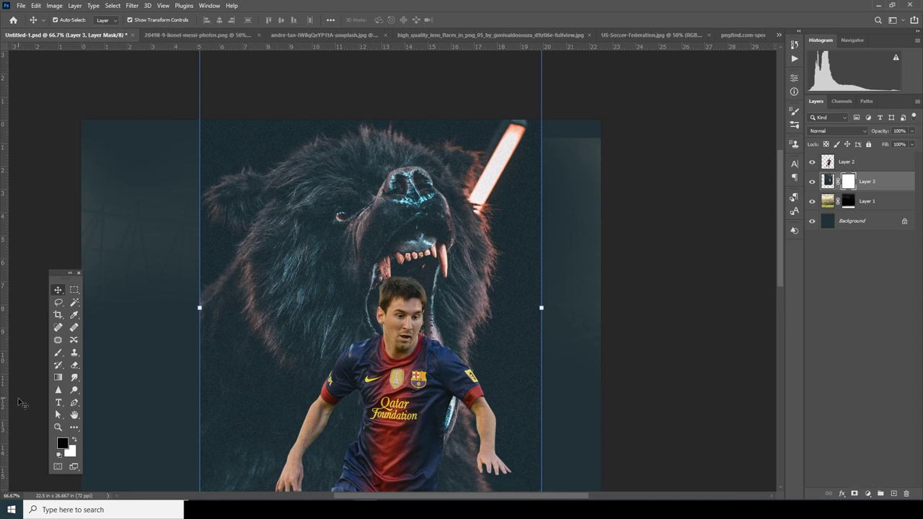
key(b)
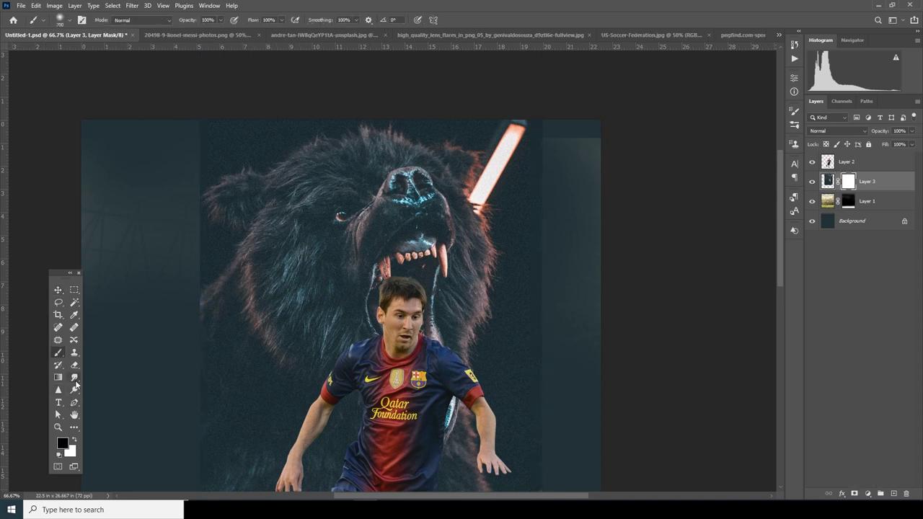
click(69, 22)
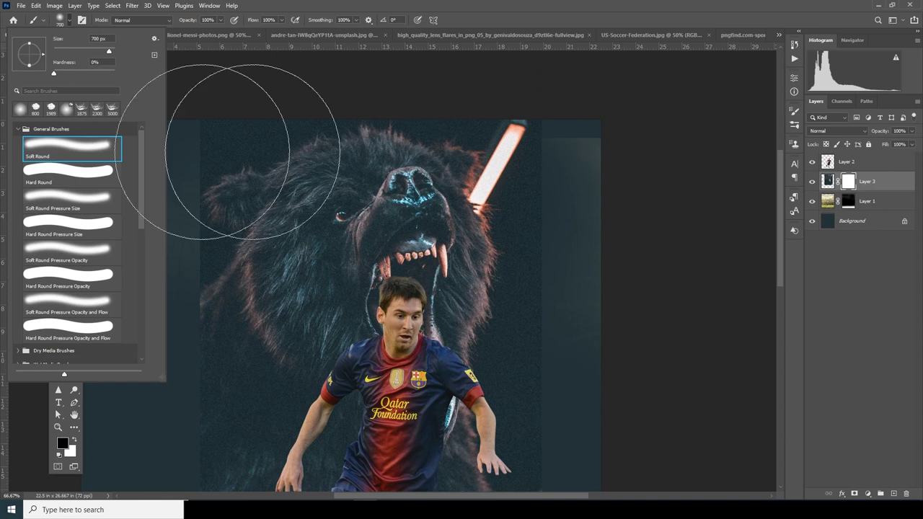
click(629, 156)
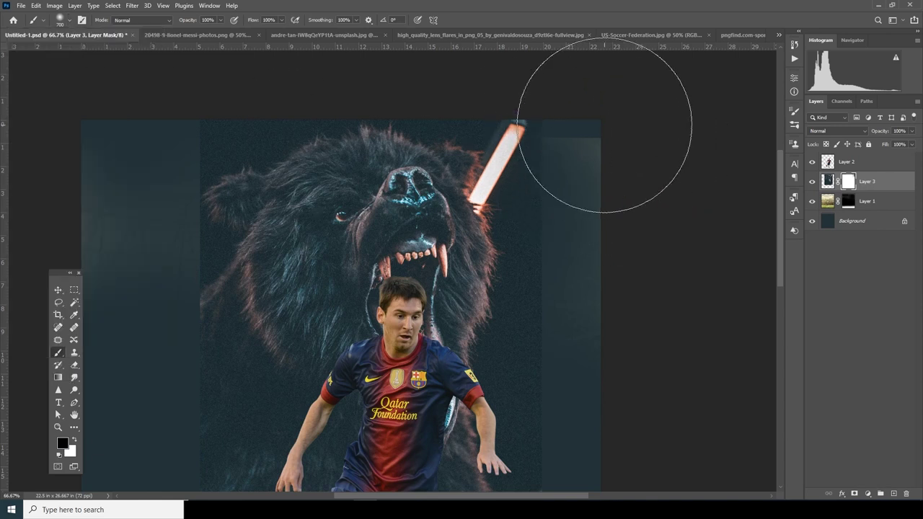
Paint on the bear's mask to fade the light streak, edges and top into the backdrop.
mouse_move(583, 134)
mouse_down()
mouse_move(598, 169)
mouse_move(600, 251)
mouse_up()
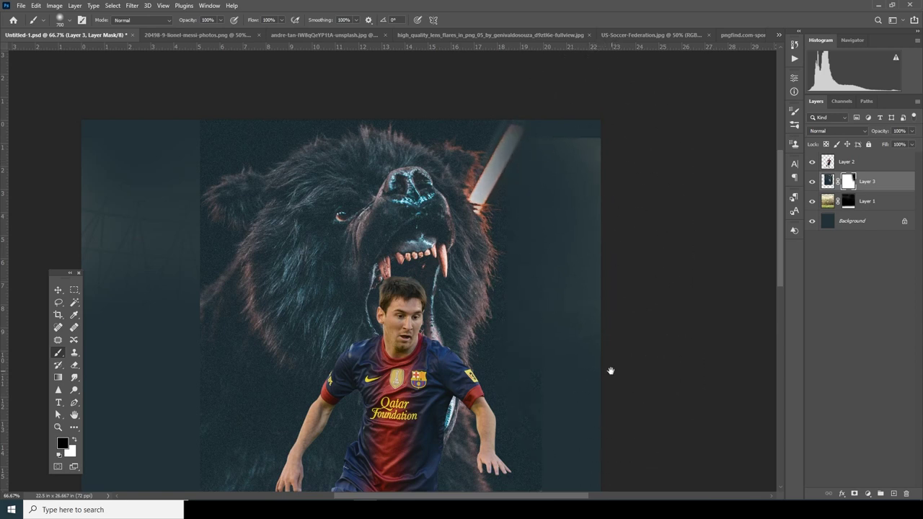
drag(610, 373, 601, 195)
mouse_move(559, 414)
mouse_down()
mouse_move(534, 402)
mouse_move(505, 404)
mouse_up()
mouse_move(159, 262)
mouse_down()
mouse_move(192, 206)
mouse_move(263, 382)
mouse_move(219, 150)
mouse_move(225, 112)
mouse_move(305, 75)
mouse_move(317, 58)
mouse_move(251, 111)
mouse_move(189, 224)
mouse_move(142, 351)
mouse_move(180, 359)
mouse_move(181, 282)
mouse_up()
mouse_move(711, 221)
mouse_down()
mouse_move(636, 156)
mouse_move(618, 154)
mouse_move(619, 181)
mouse_move(598, 128)
mouse_up()
mouse_move(708, 124)
mouse_down()
mouse_move(602, 117)
mouse_move(579, 103)
mouse_move(679, 242)
mouse_move(653, 324)
mouse_move(659, 268)
mouse_move(641, 194)
mouse_move(686, 194)
mouse_up()
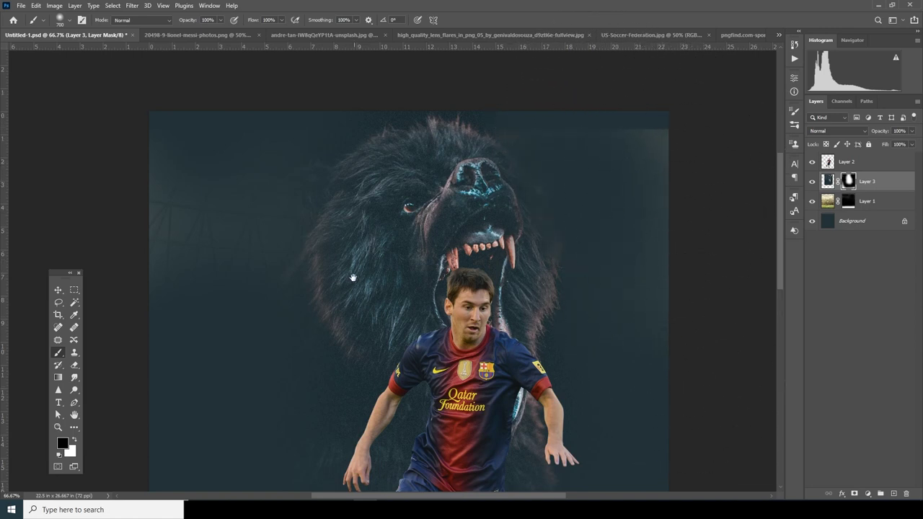
Zoom out to the entire poster and target Layer 1's mask.
drag(354, 275, 431, 152)
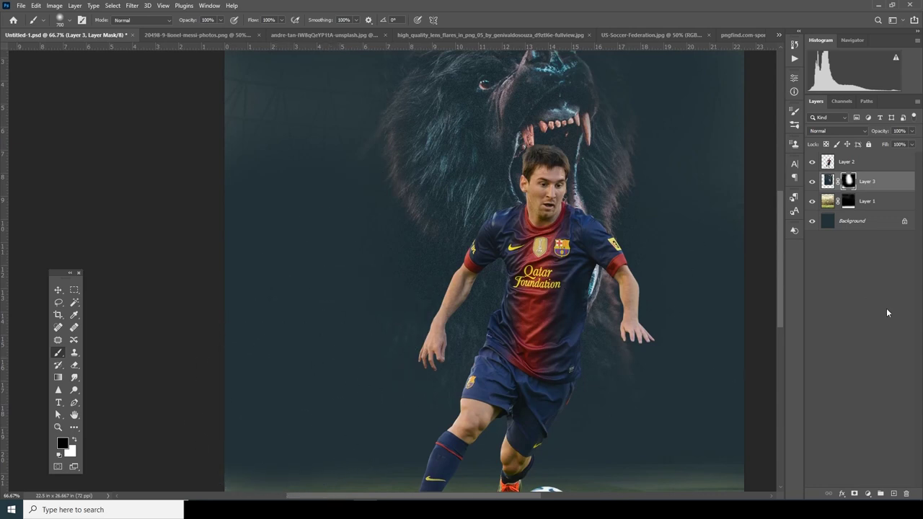
key(ctrl+minus)
drag(770, 296, 768, 288)
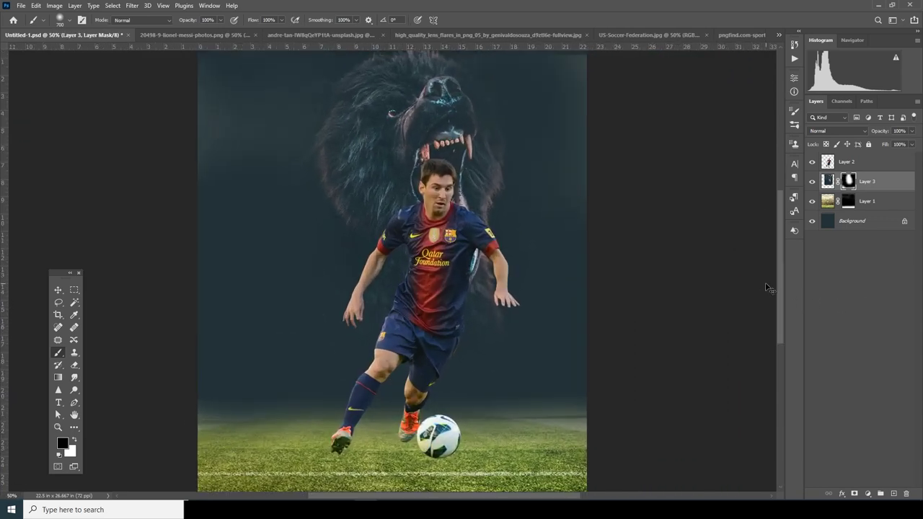
key(ctrl+minus)
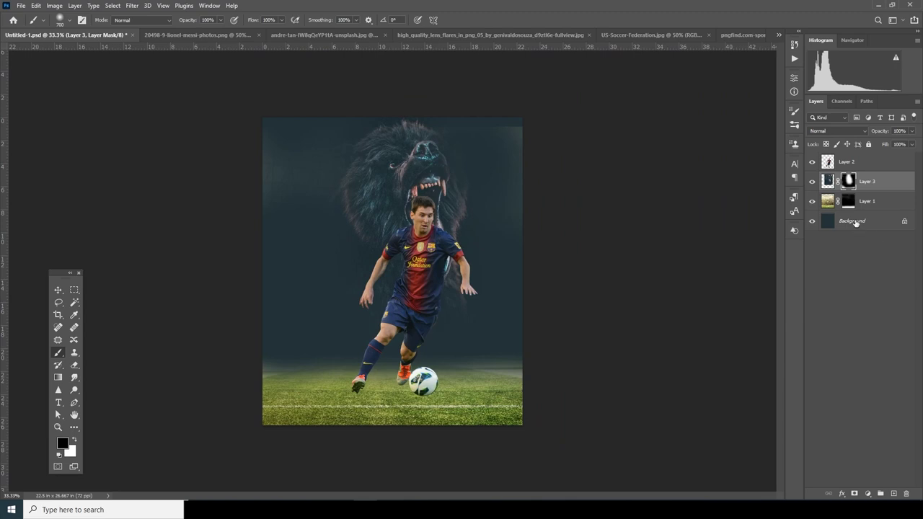
click(849, 204)
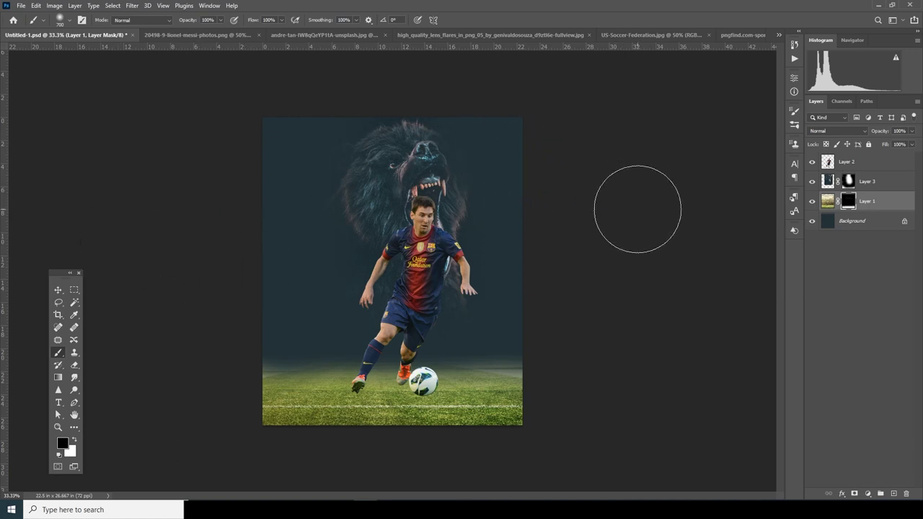
Adjust the poster's zoom in and out, settling around 50%.
key(ctrl+plus)
key(ctrl+minus)
key(ctrl+minus)
key(ctrl+plus)
key(ctrl+plus)
key(ctrl+minus)
key(ctrl+plus)
key(ctrl+plus)
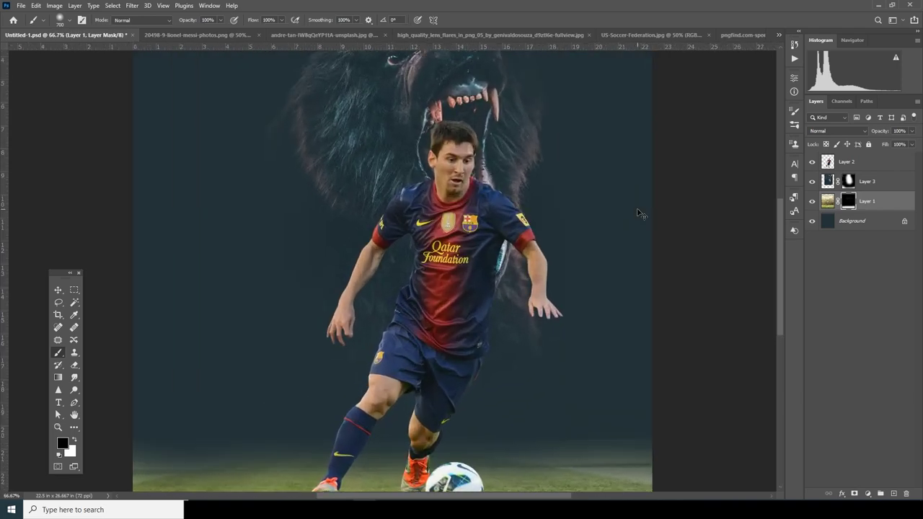
key(ctrl+minus)
Drag the soccer ball image from the pngfind tab into the poster as Layer 4.
click(621, 35)
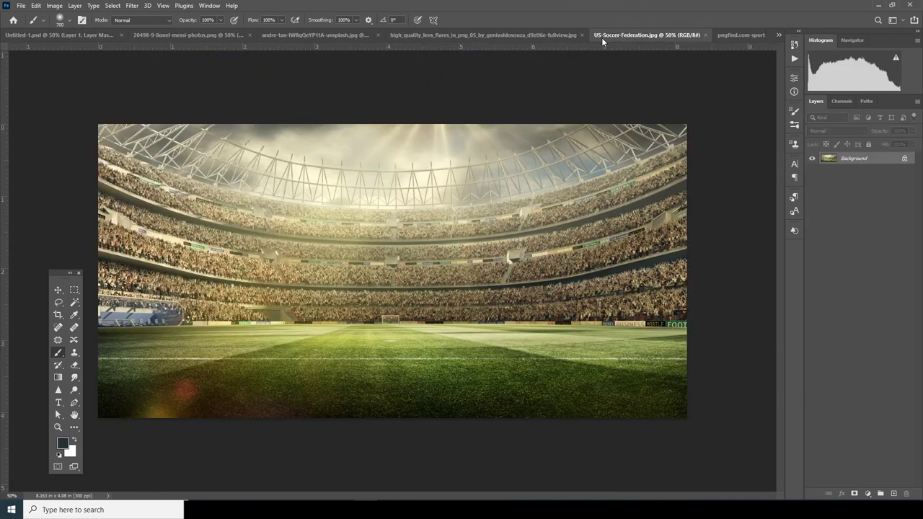
click(733, 35)
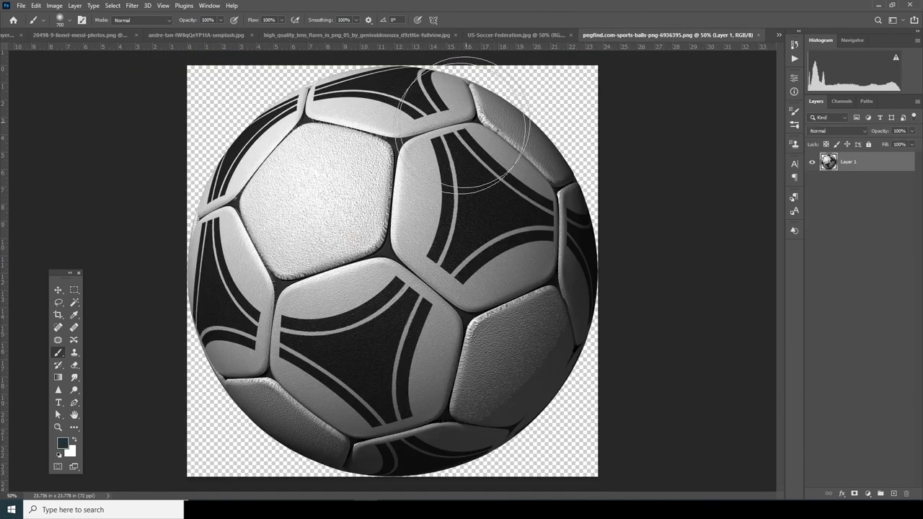
click(59, 290)
drag(536, 203, 11, 38)
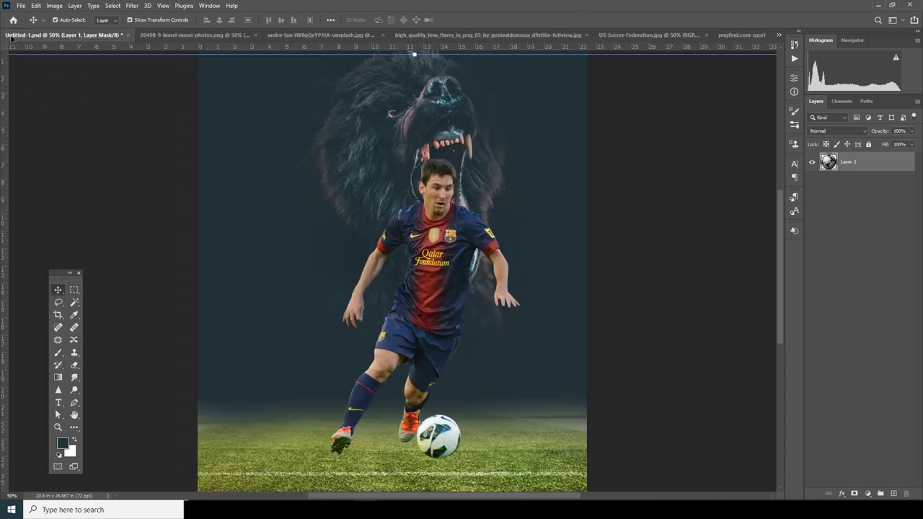
drag(485, 261, 487, 311)
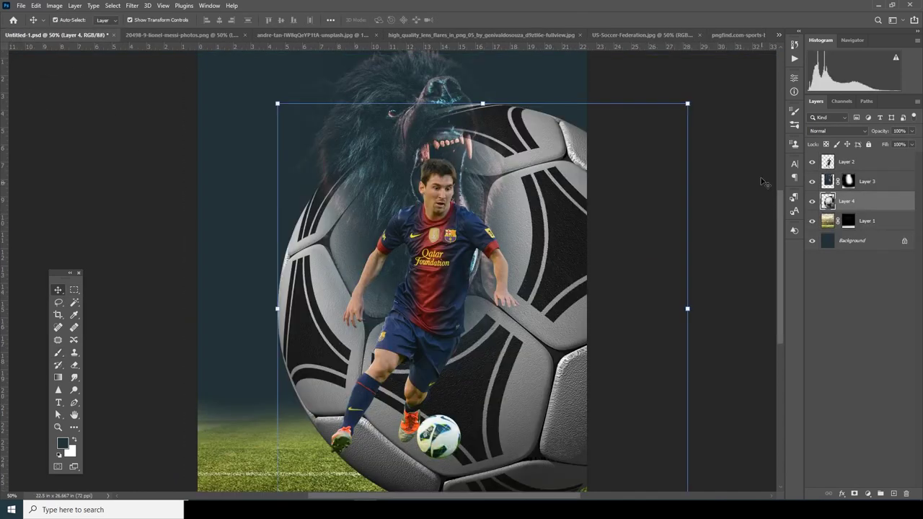
Shrink the ball, stack Layer 4 above Layer 2, and place it near the player's feet.
drag(688, 105, 557, 309)
drag(836, 202, 846, 161)
drag(502, 313, 507, 392)
drag(520, 354, 505, 368)
key(Return)
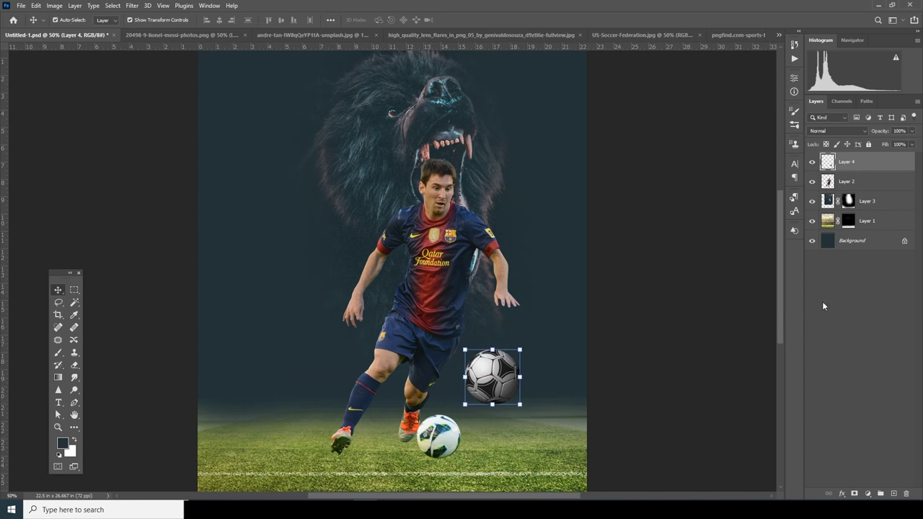
click(829, 182)
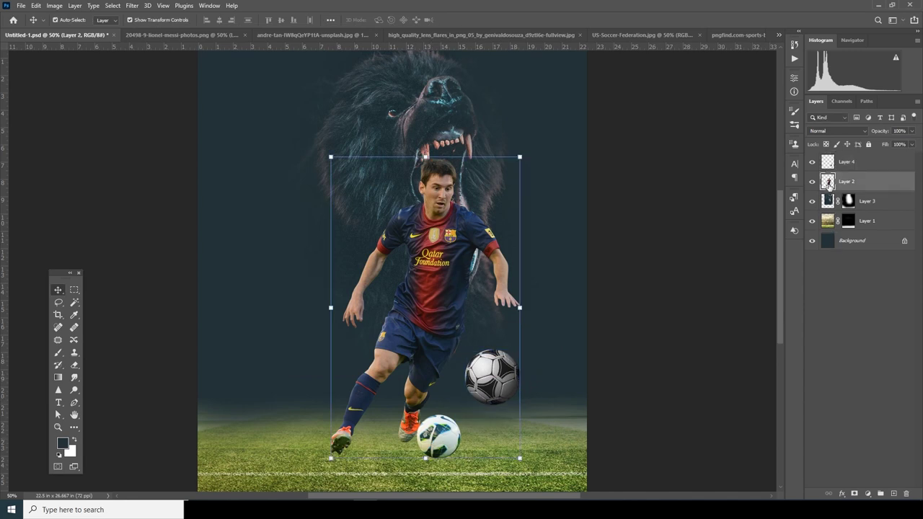
Add a layer mask to Layer 2 and choose the Hard Round brush.
click(855, 494)
scroll(369, 106, up, 5)
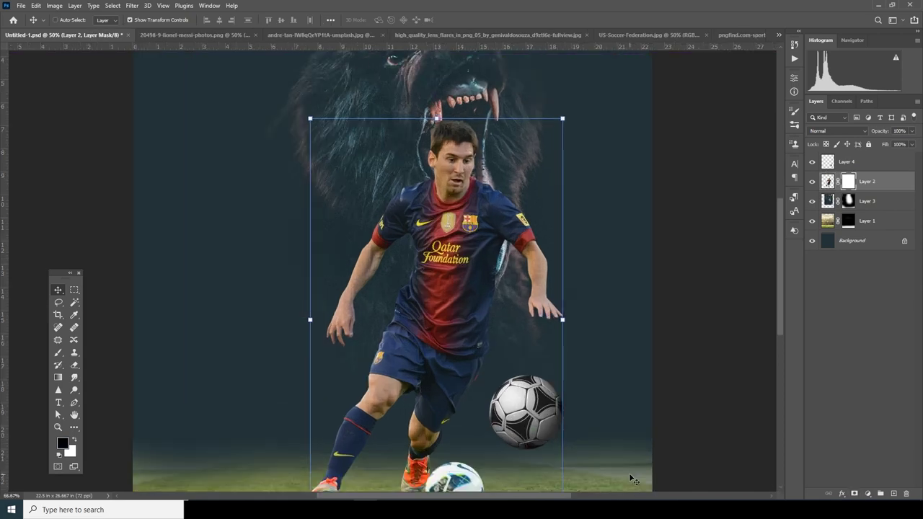
scroll(369, 107, down, 10)
scroll(369, 106, right, 5)
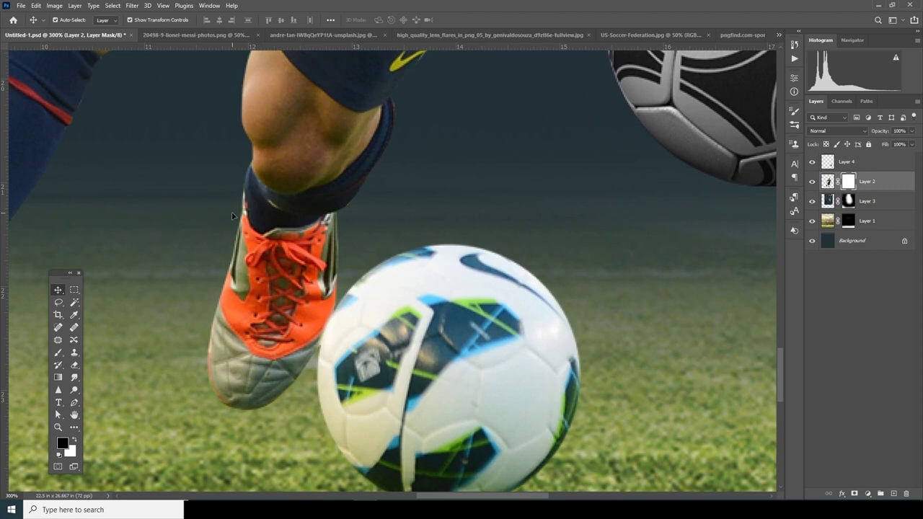
key(b)
click(71, 21)
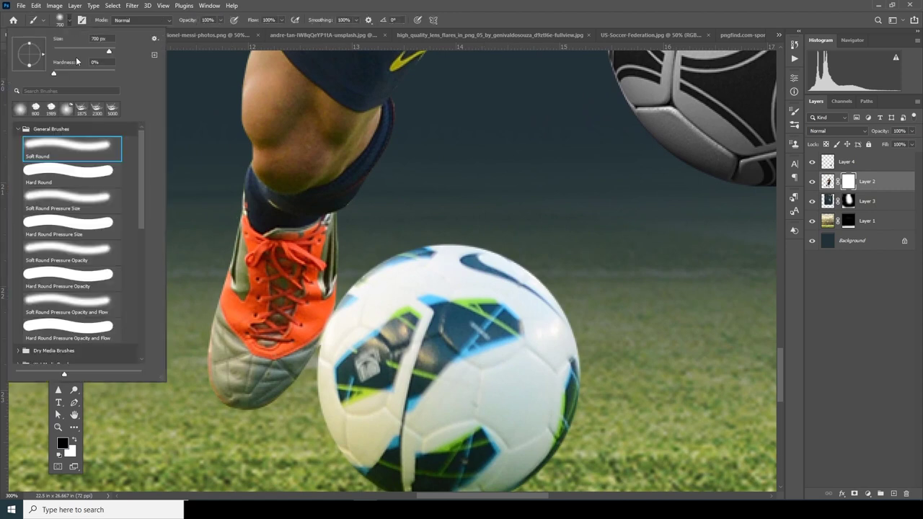
double_click(89, 181)
Paint out the original ball at Messi's feet on the mask, then zoom out.
key(bracketleft)
key(bracketleft)
key(bracketleft)
key(bracketleft)
key(bracketleft)
key(bracketleft)
key(bracketleft)
key(bracketleft)
key(bracketleft)
key(bracketleft)
key(bracketleft)
key(bracketright)
key(bracketright)
key(bracketright)
key(bracketright)
key(bracketright)
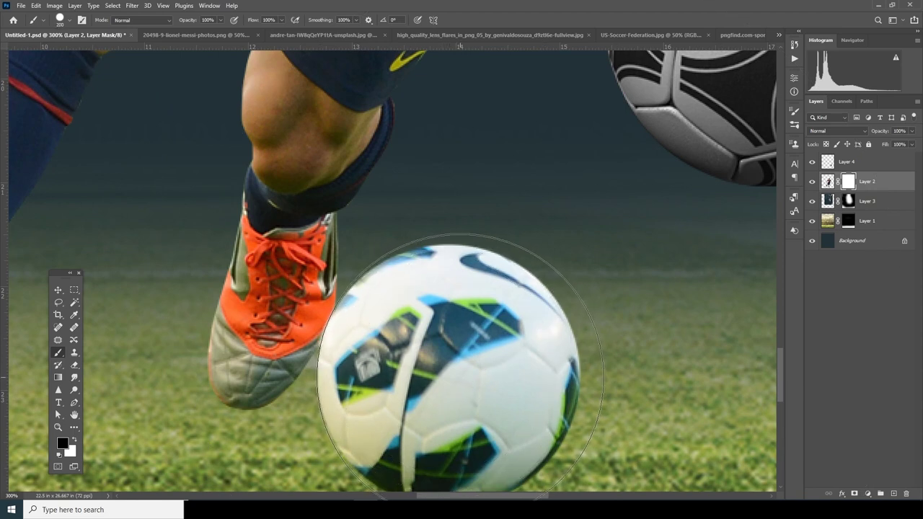
click(460, 365)
key(bracketleft)
key(bracketleft)
key(bracketleft)
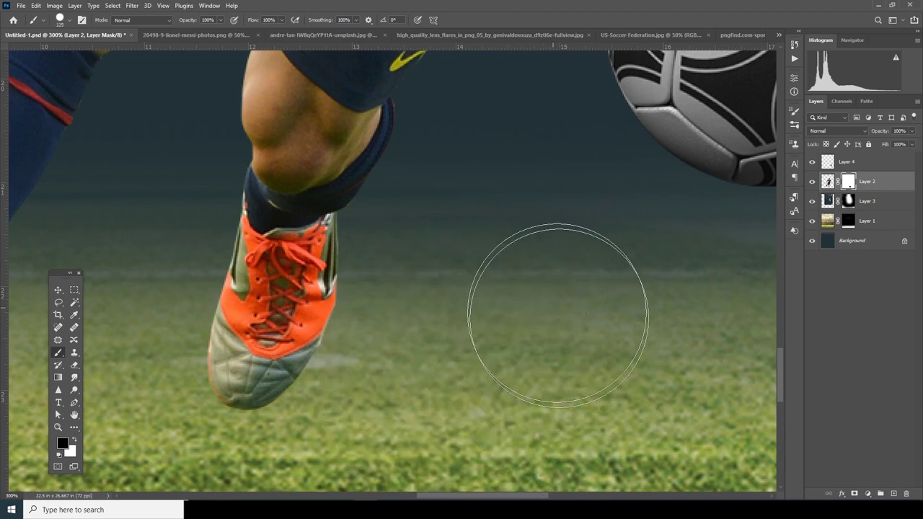
key(ctrl+minus)
key(ctrl+minus)
key(ctrl+minus)
key(ctrl+minus)
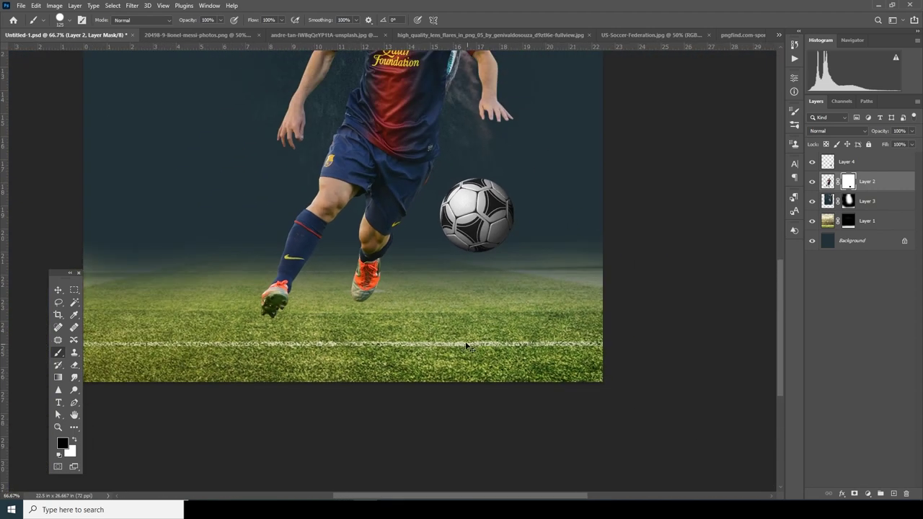
key(ctrl+minus)
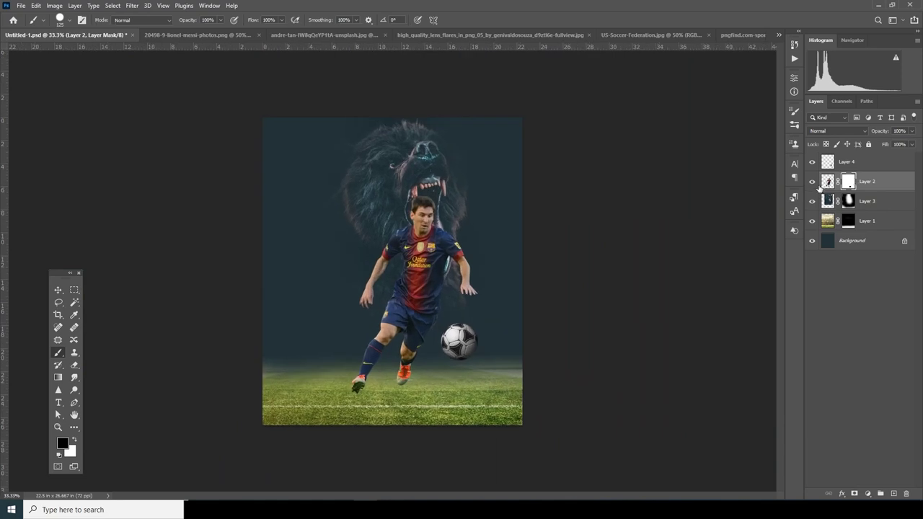
Shift the Messi cutout about 1.1 in left and 0.5 in up.
click(826, 185)
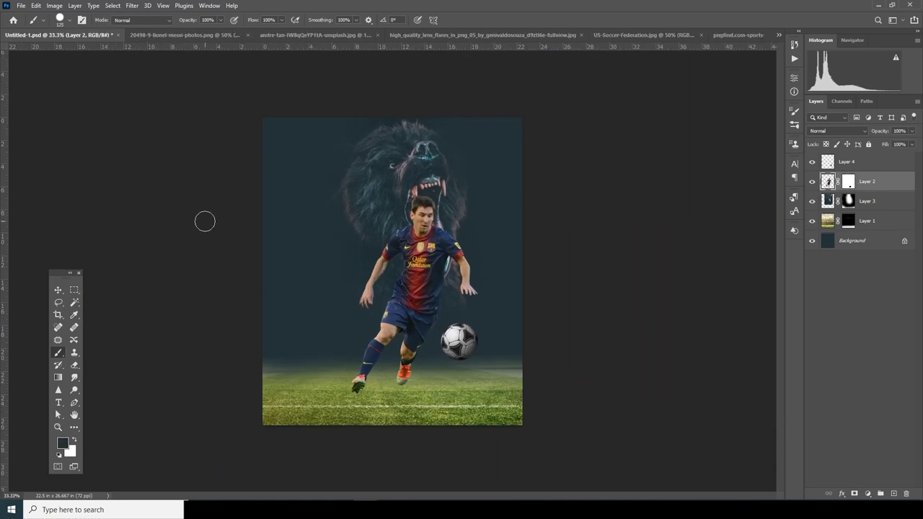
click(58, 289)
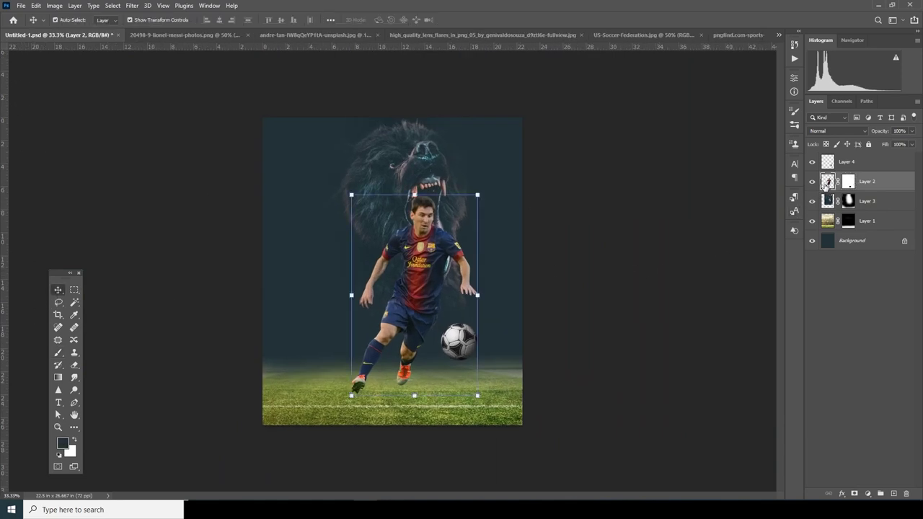
drag(473, 282, 412, 297)
click(828, 185)
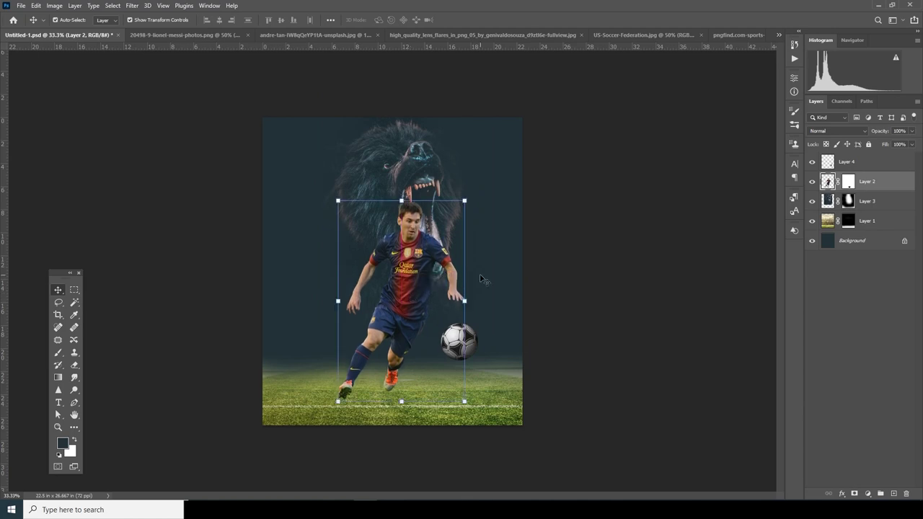
click(132, 6)
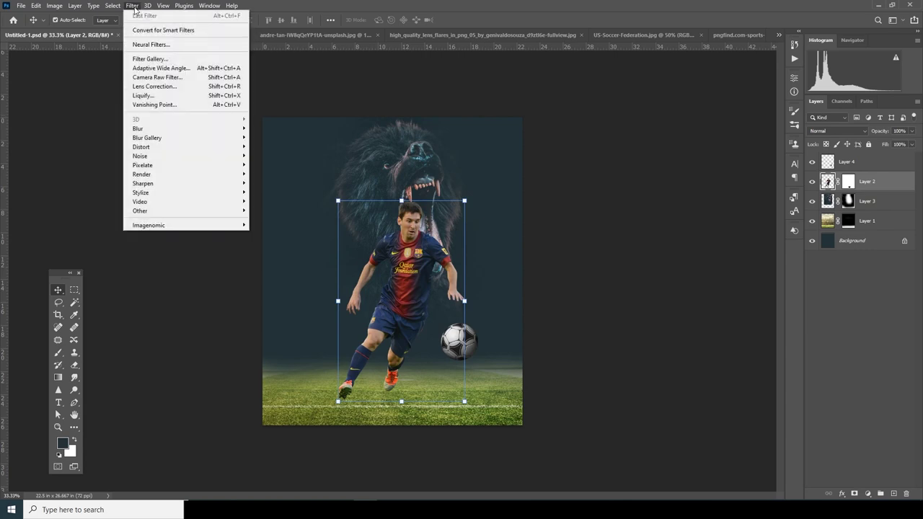
In Camera Raw Filter, set Whites to -100, Exposure +0.20 and Clarity +66.
click(156, 79)
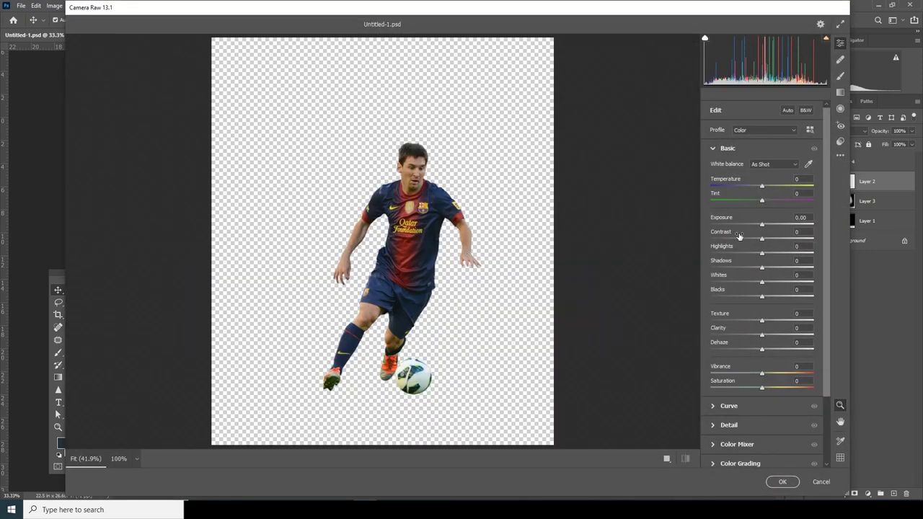
click(715, 283)
drag(714, 284, 676, 281)
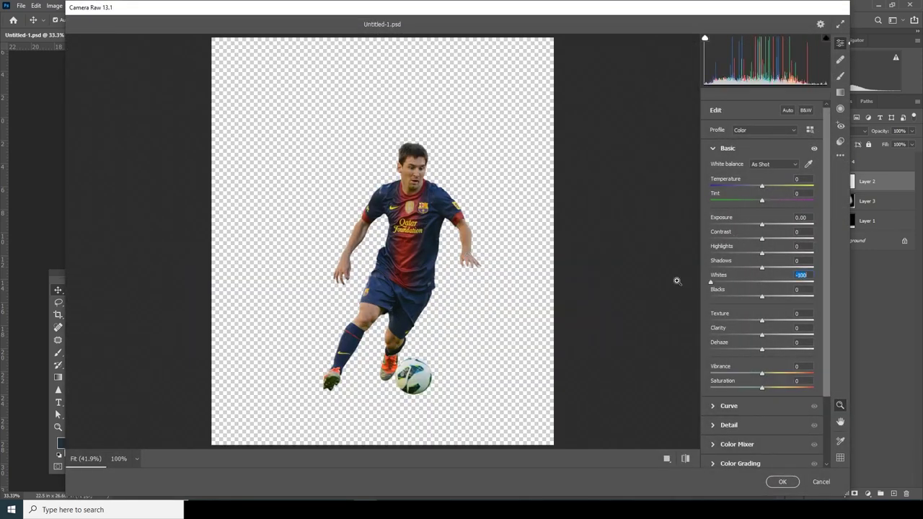
click(764, 228)
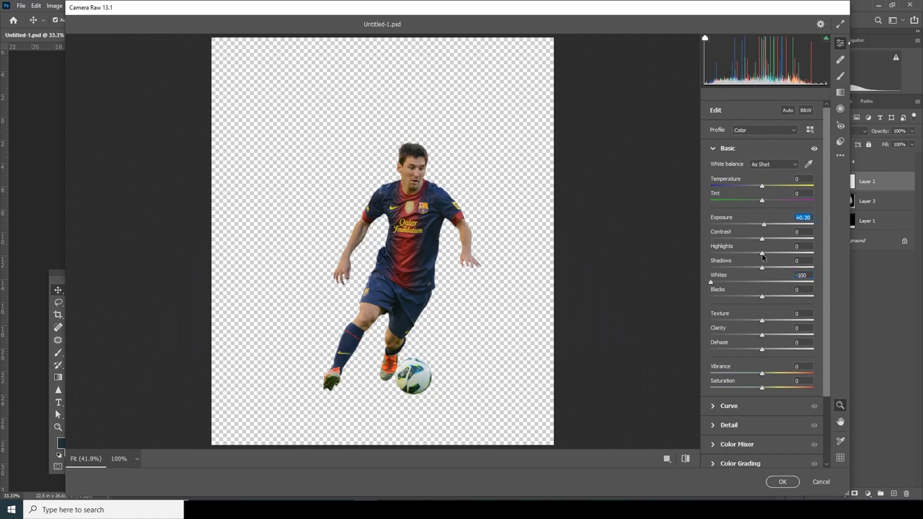
click(792, 335)
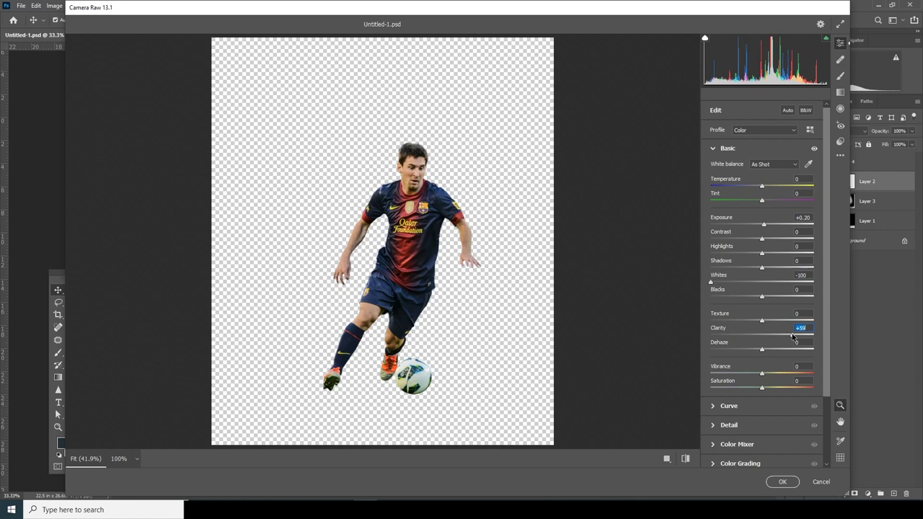
drag(792, 335, 796, 336)
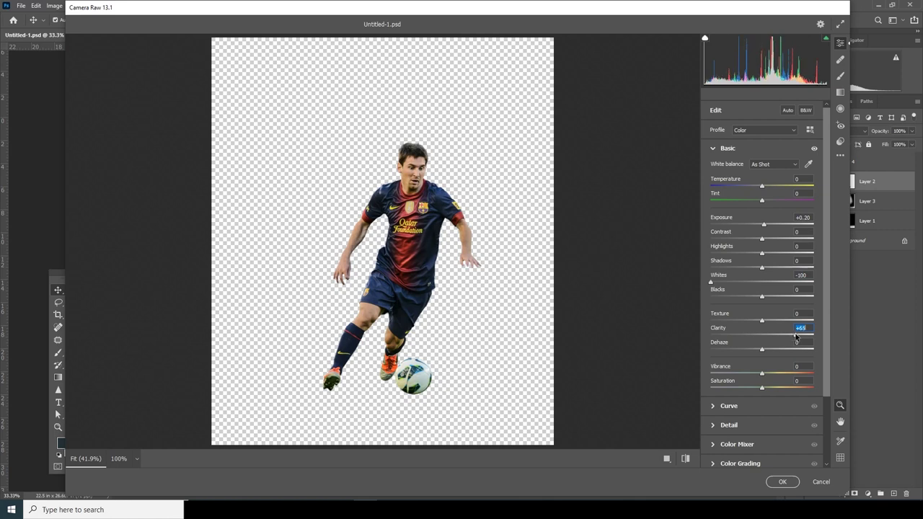
Set Detail Noise Reduction to 9 and Color Noise Reduction to 21.
scroll(822, 372, down, 3)
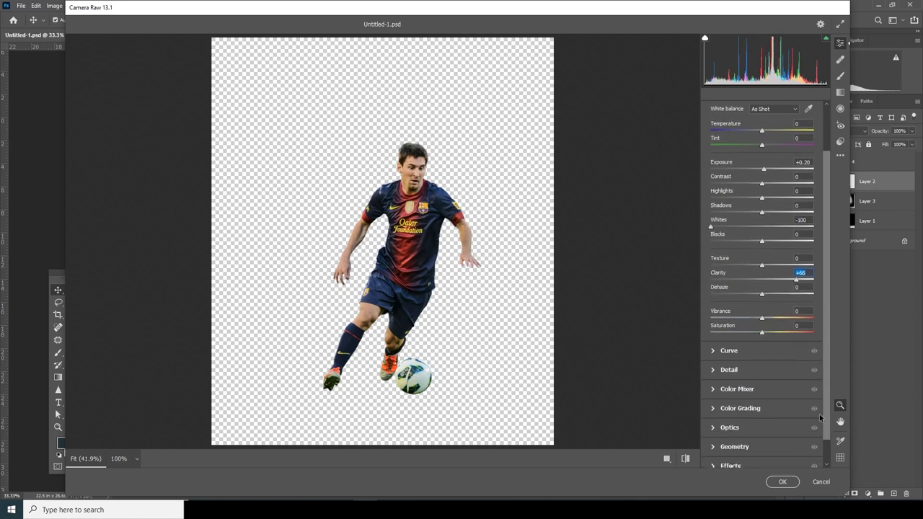
click(716, 344)
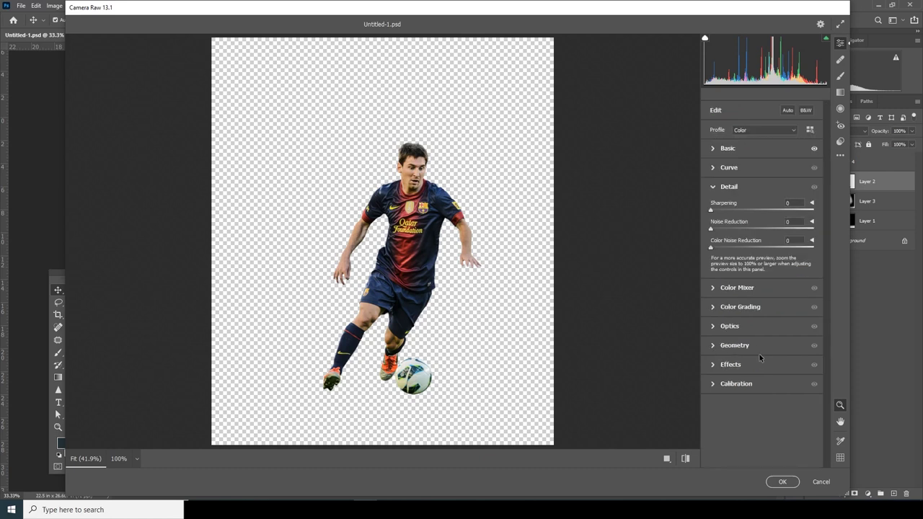
click(733, 247)
click(721, 229)
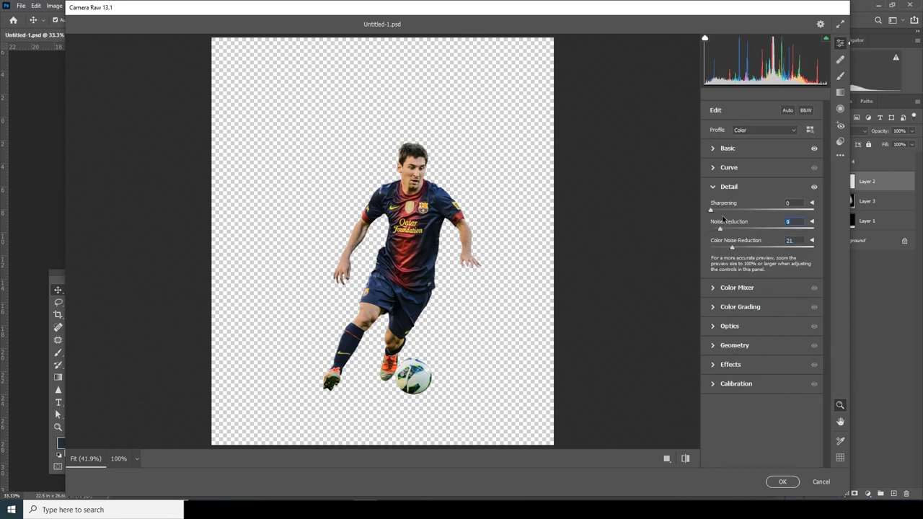
In Color Mixer, desaturate Oranges, fully desaturate Greens, and lower Yellows and Reds saturation.
click(714, 289)
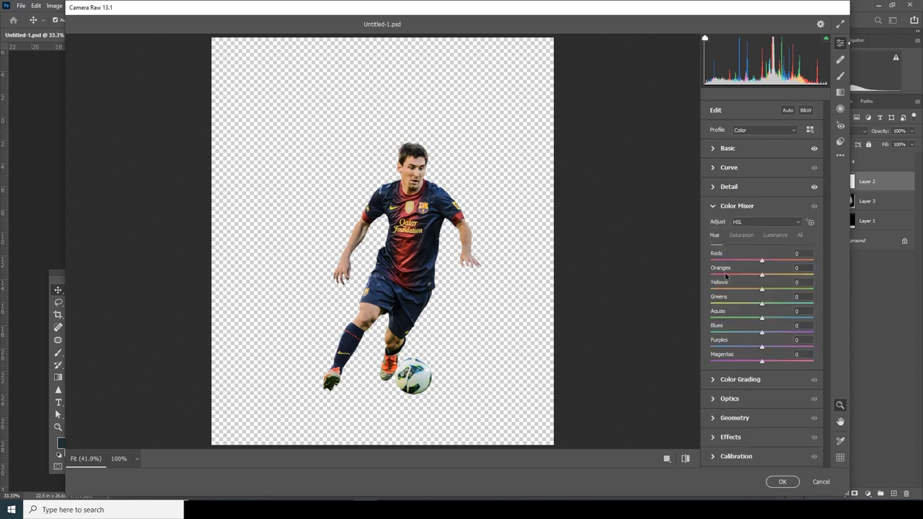
click(736, 242)
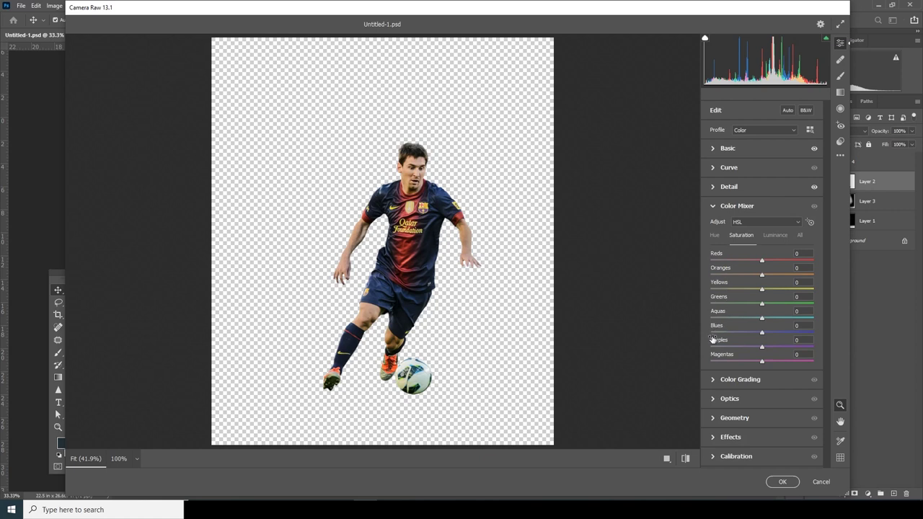
click(721, 275)
drag(721, 275, 732, 277)
drag(718, 306, 633, 325)
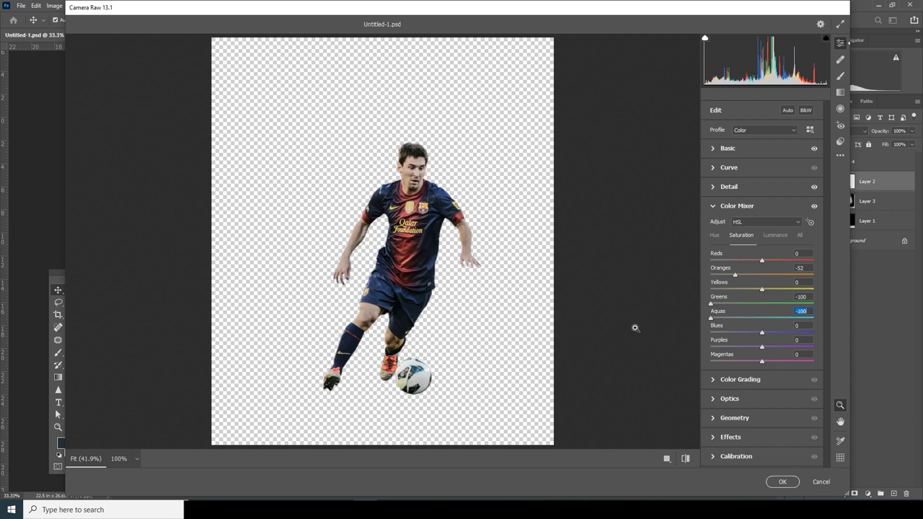
drag(760, 292, 746, 293)
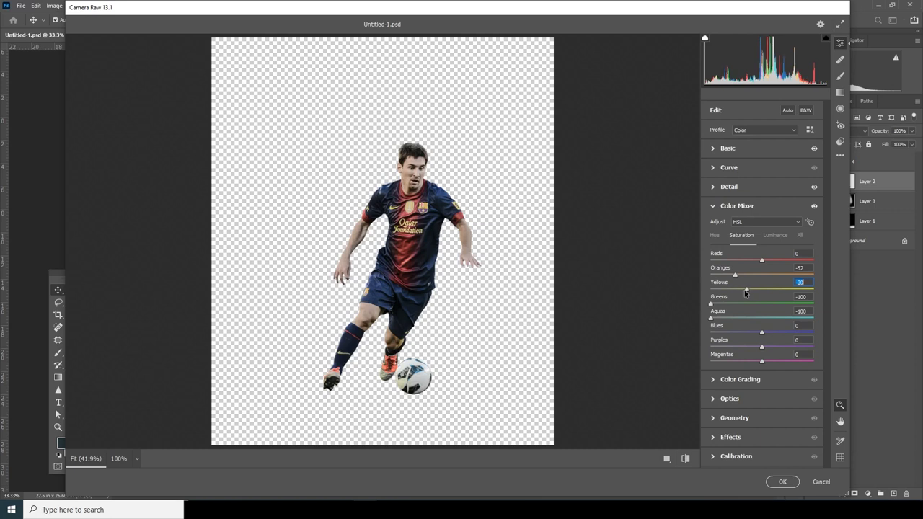
drag(761, 262, 759, 263)
Slightly brighten Oranges, lower Blues saturation, and shift the Blues hue a little.
click(715, 237)
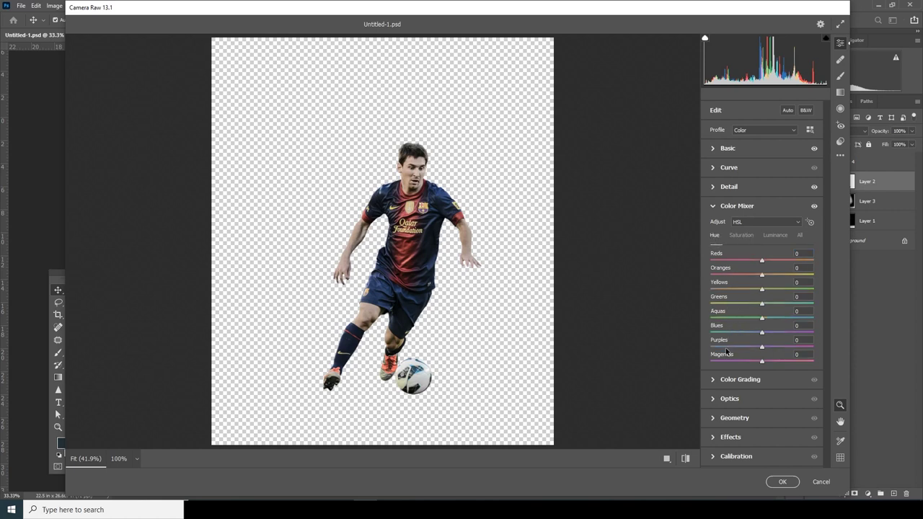
click(743, 235)
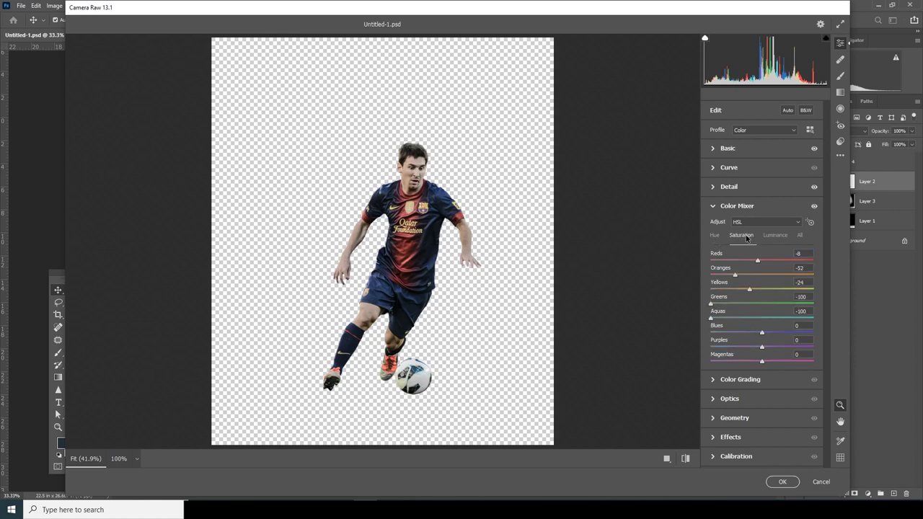
click(778, 235)
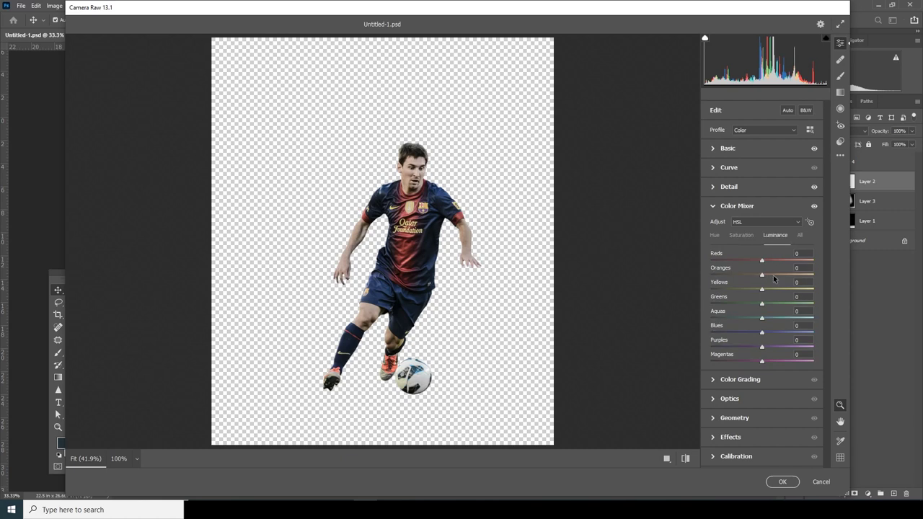
drag(771, 273, 764, 276)
click(745, 236)
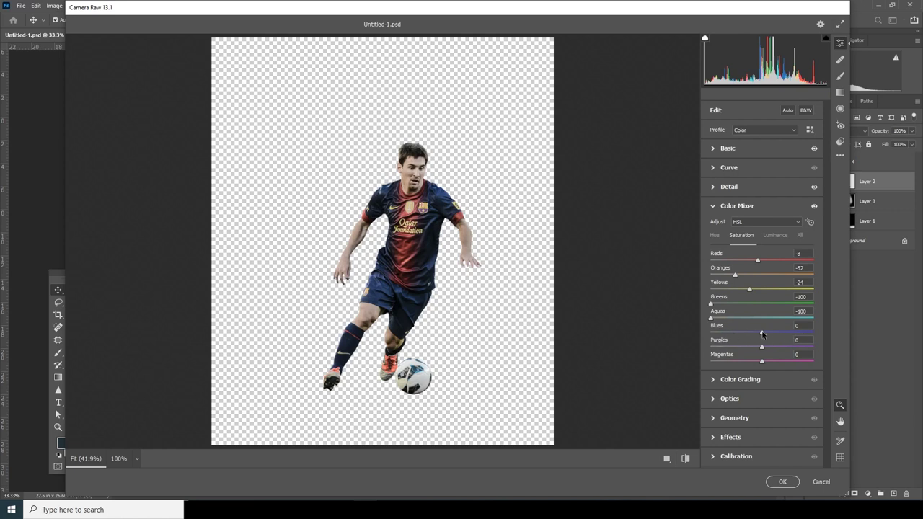
drag(761, 332, 757, 333)
click(715, 238)
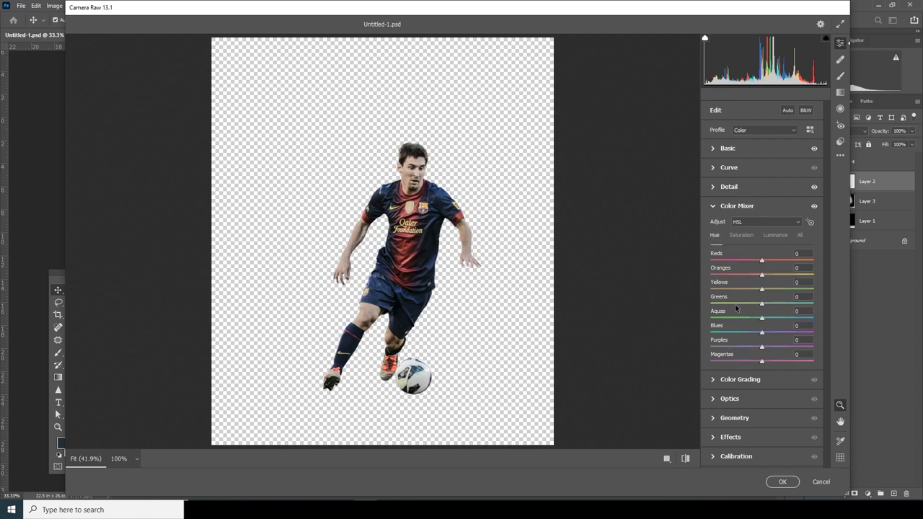
drag(761, 334, 758, 334)
Raise Texture to +17, lower Highlights to -51, and apply the Camera Raw grade.
click(713, 153)
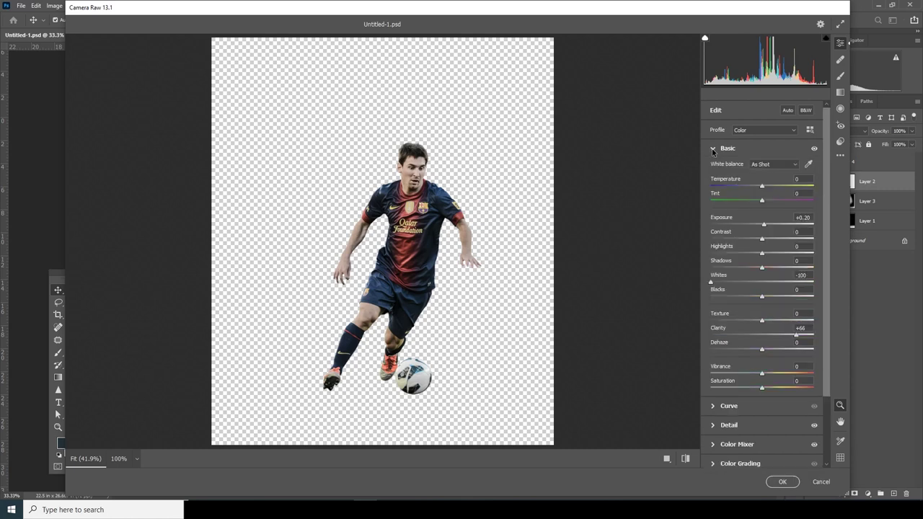
drag(768, 322, 772, 323)
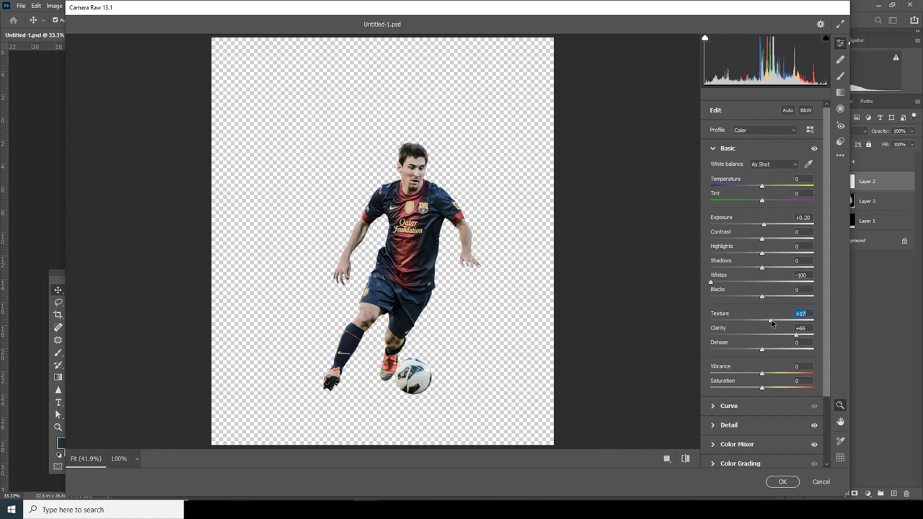
click(722, 254)
drag(722, 254, 736, 251)
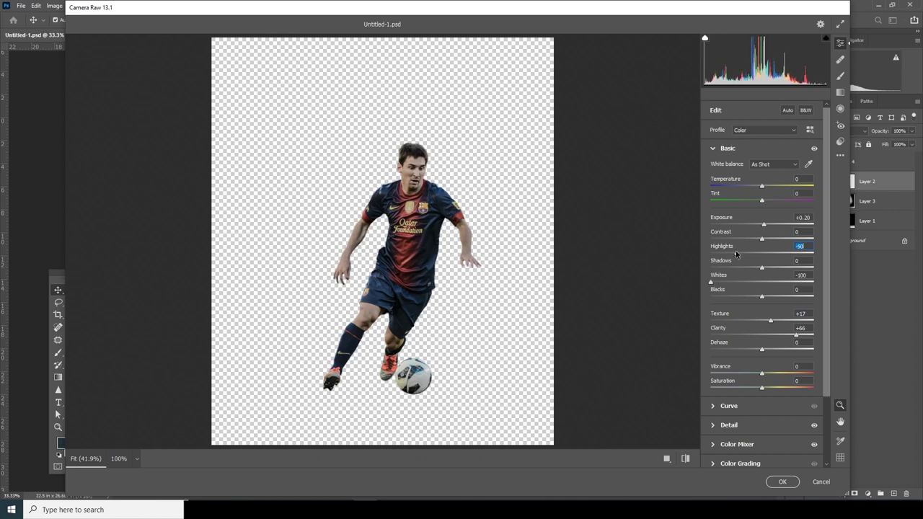
click(782, 482)
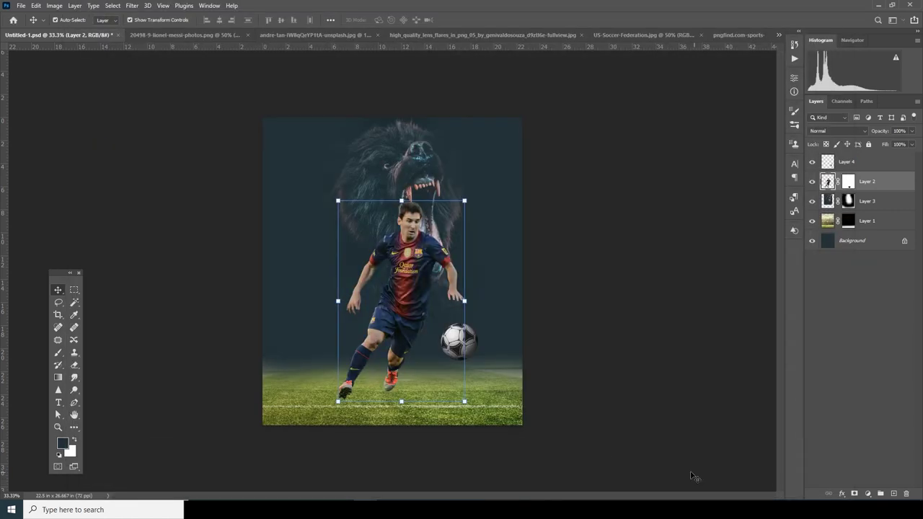
Select the stadium Layer 1 and reapply the last Camera Raw filter to it.
click(828, 224)
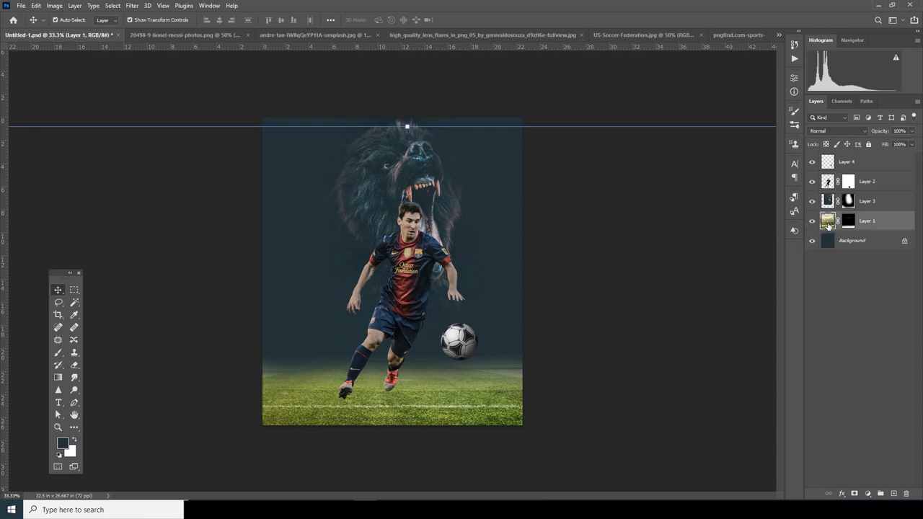
click(136, 6)
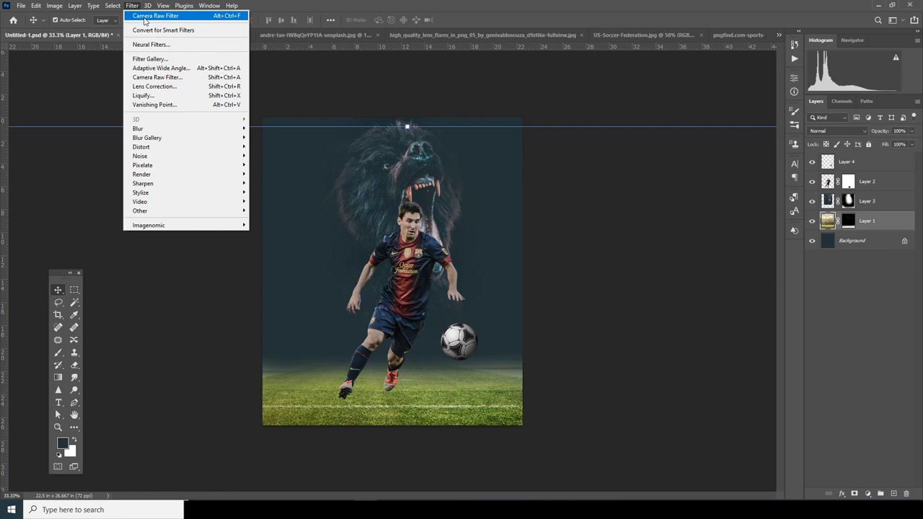
click(144, 19)
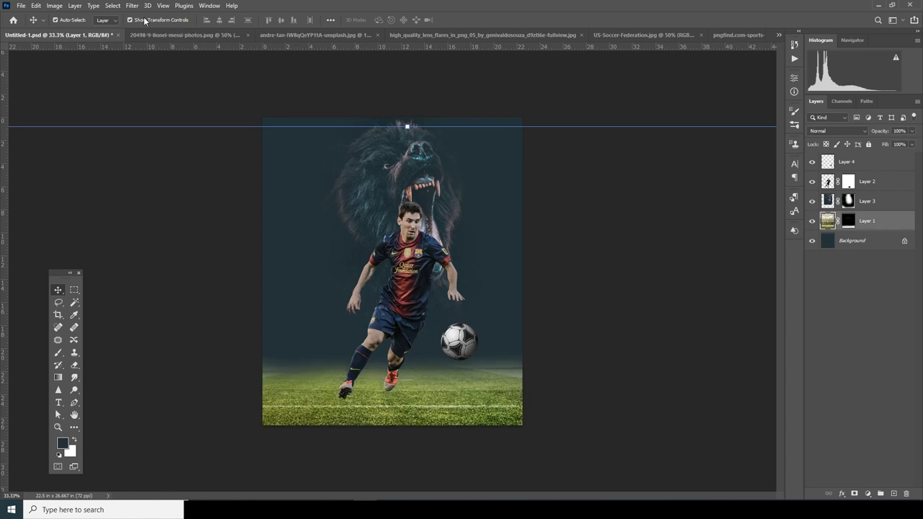
In Camera Raw, set Highlights and Whites to -100, Noise Reduction and Color Noise Reduction to 37.
click(132, 6)
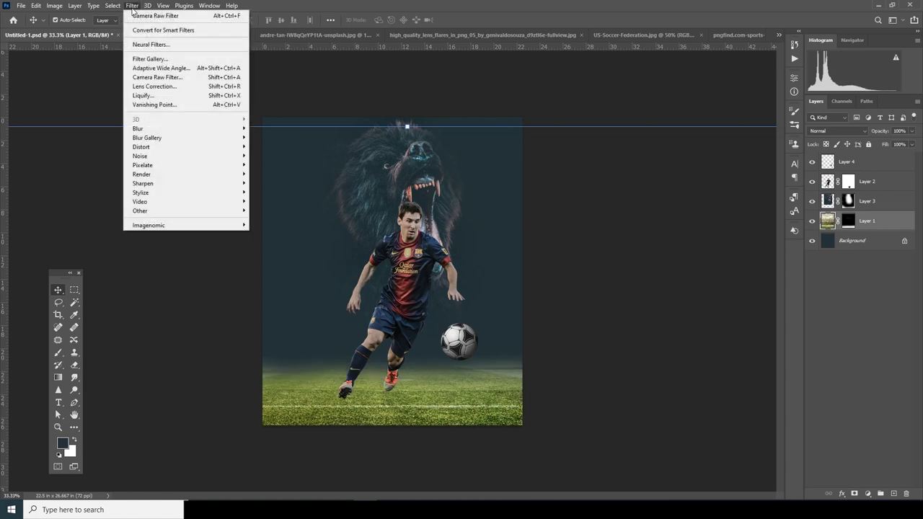
click(155, 77)
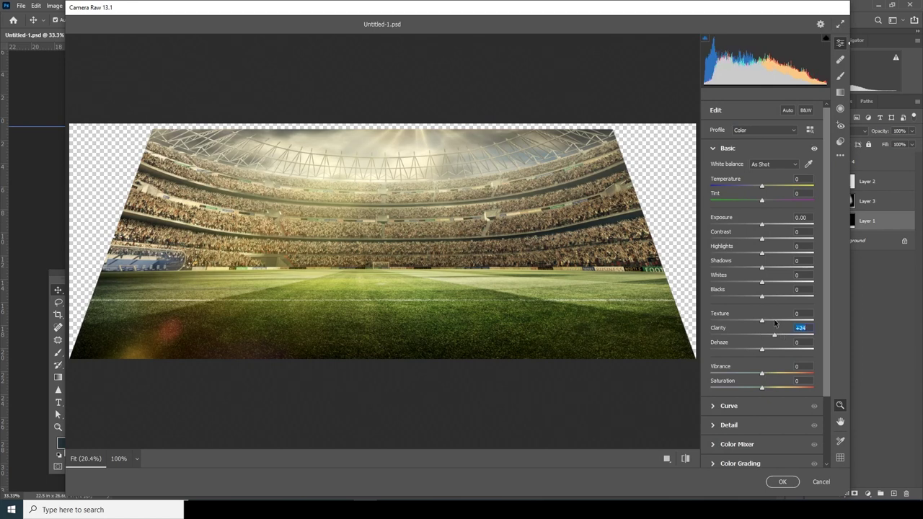
drag(719, 254, 707, 283)
click(714, 284)
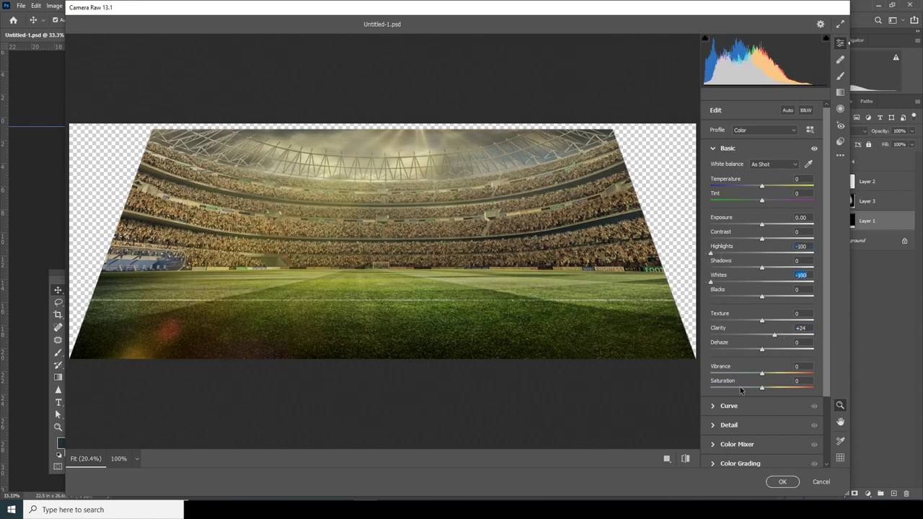
click(722, 426)
click(749, 228)
click(743, 247)
drag(743, 249, 748, 249)
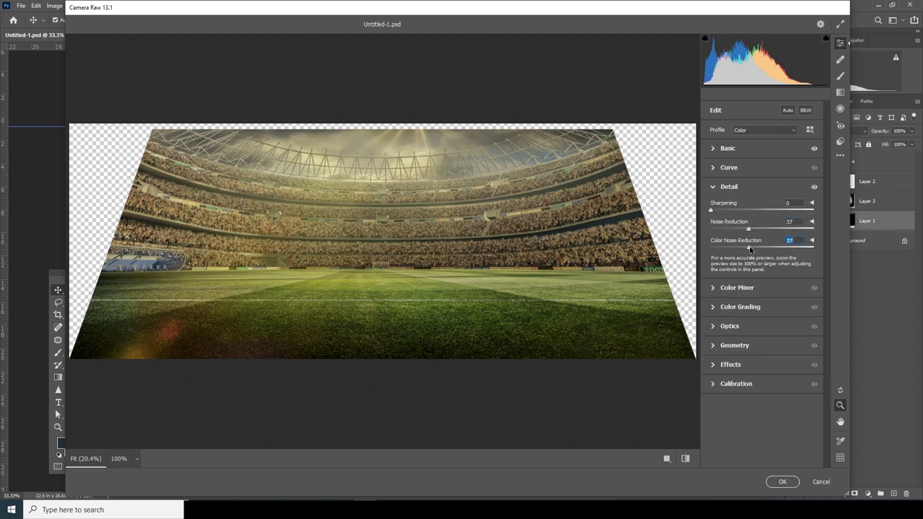
Desaturate Oranges and Aquas to -100 and Yellows to -54 in the colour mixer, then apply.
click(712, 288)
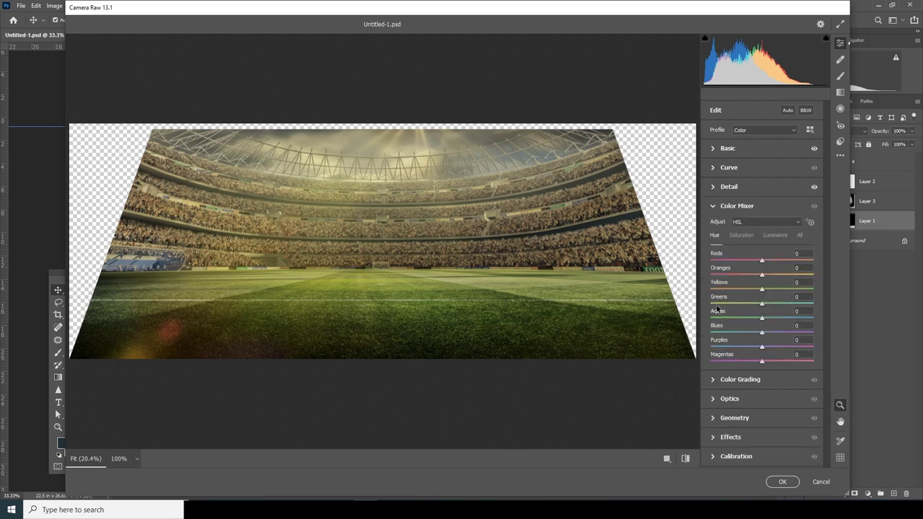
click(742, 235)
click(715, 304)
drag(715, 304, 678, 264)
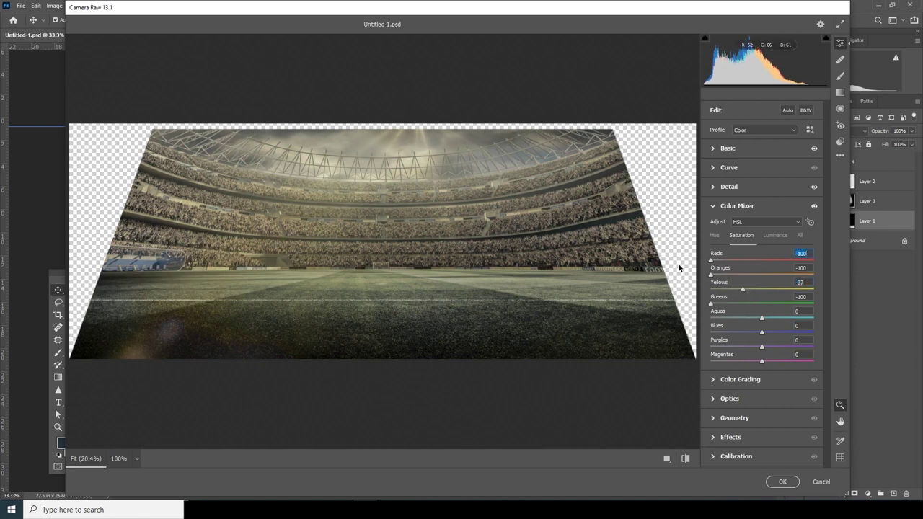
click(715, 236)
click(741, 238)
drag(745, 319, 678, 362)
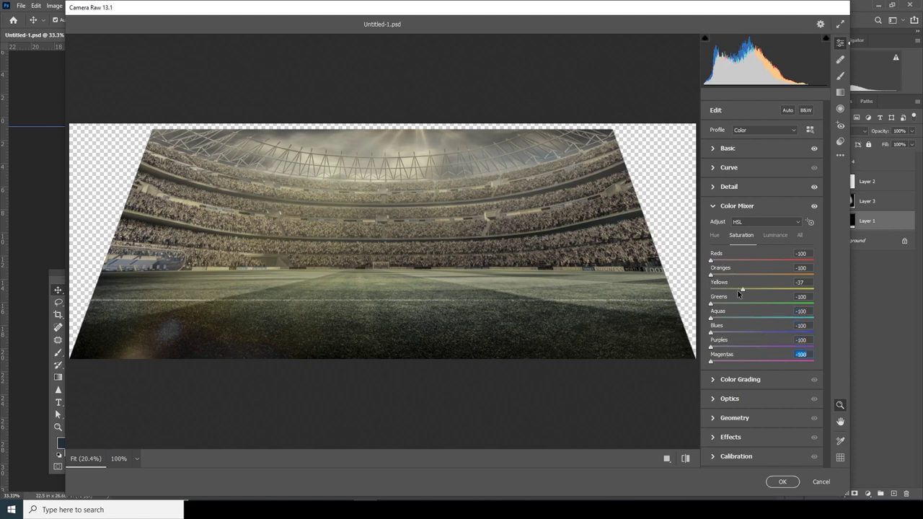
drag(743, 291, 734, 292)
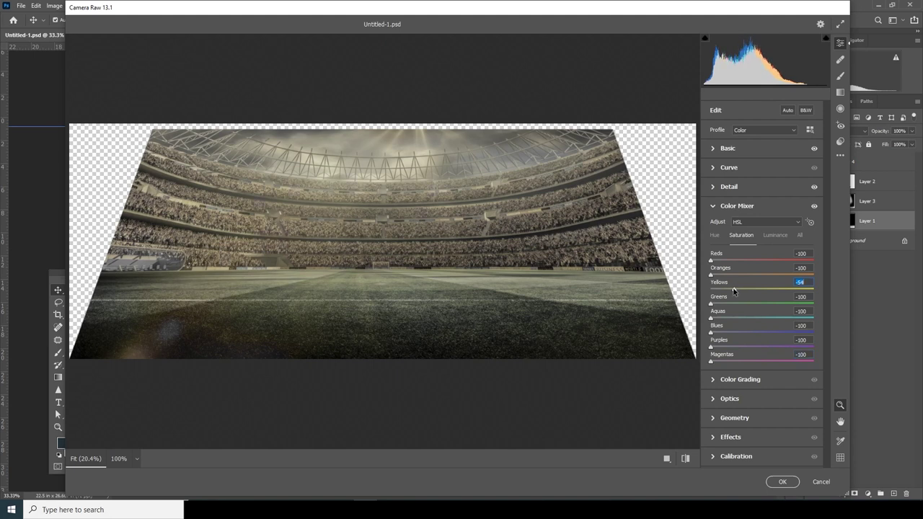
click(778, 482)
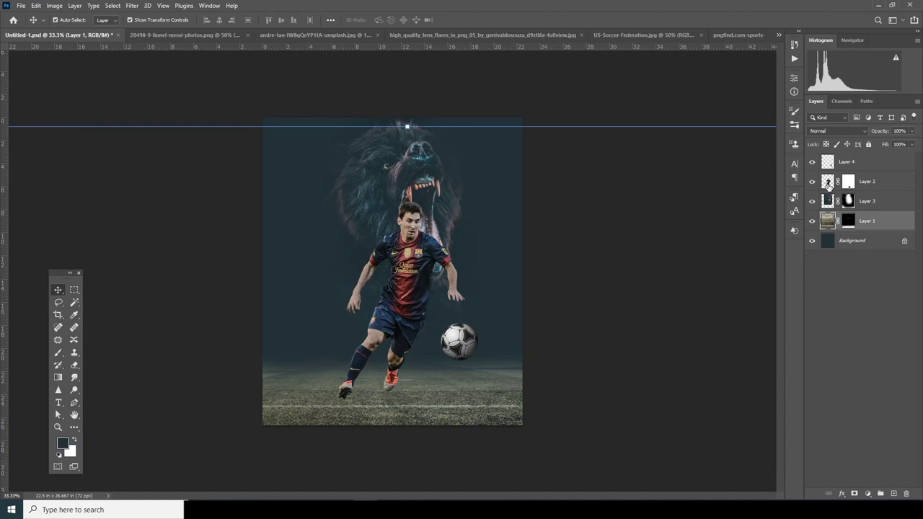
Select Messi's Layer 2 and add a new empty Layer 5 above it.
click(829, 186)
click(829, 168)
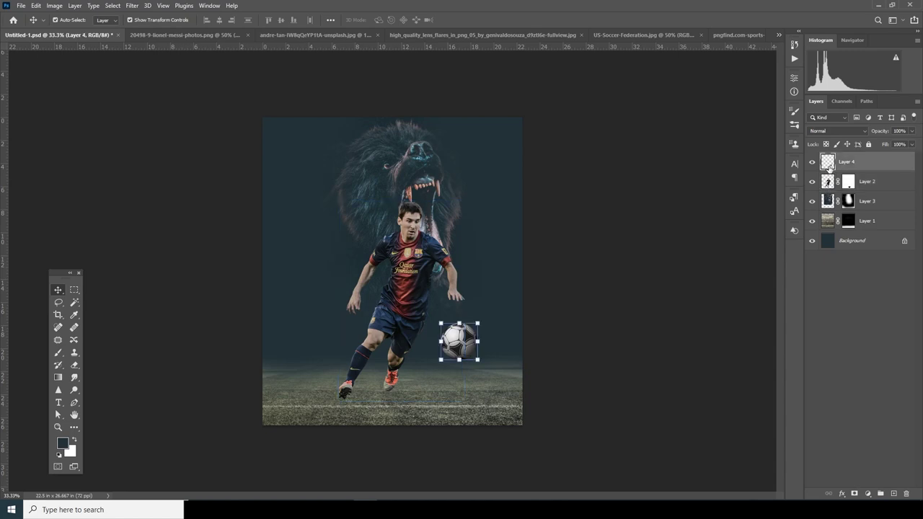
click(829, 185)
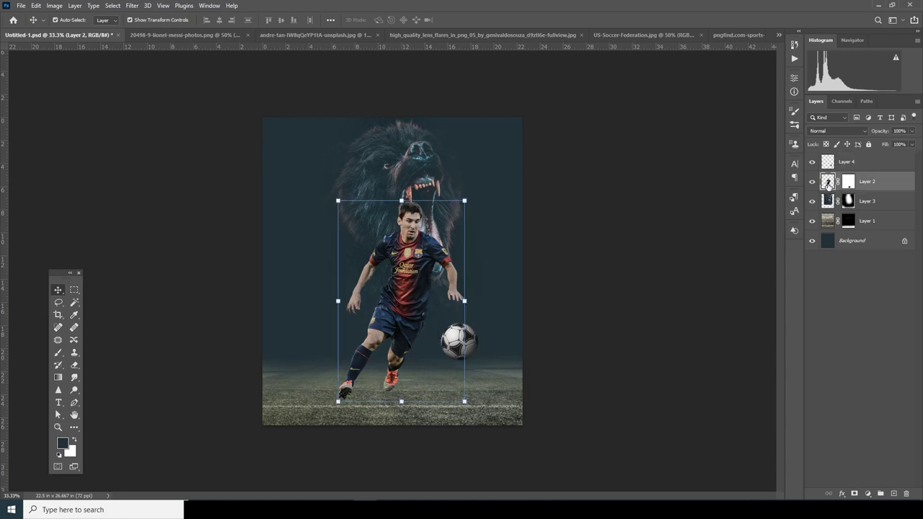
click(893, 495)
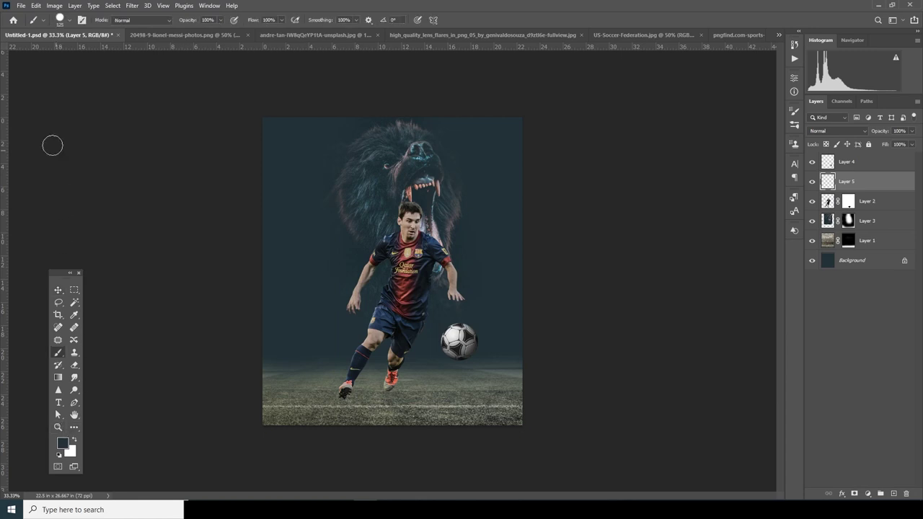
Load the Powder Explosion001 brush at 1875 px from the powder explosion_1 presets folder.
click(70, 20)
drag(146, 200, 137, 357)
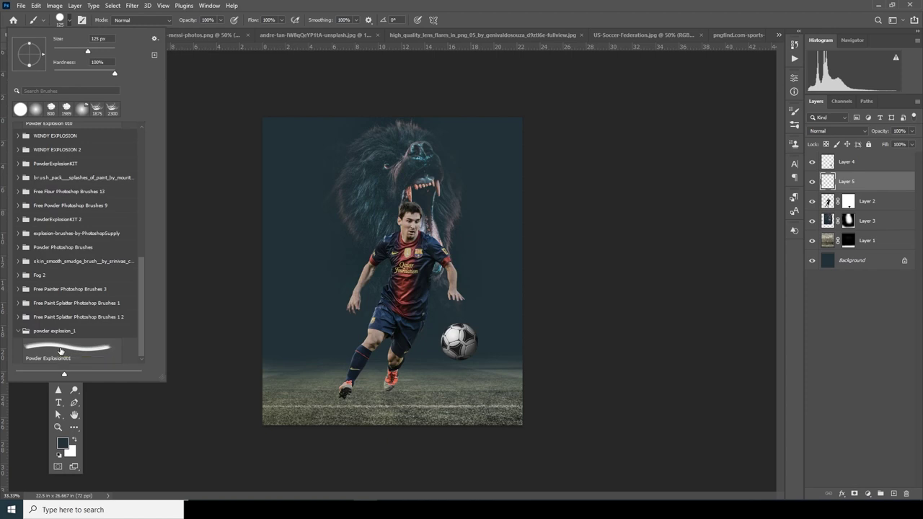
click(60, 348)
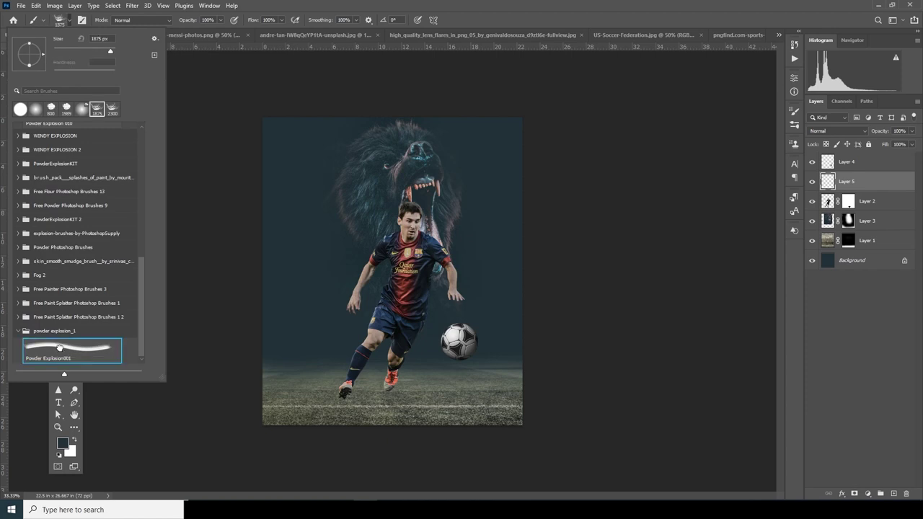
click(60, 446)
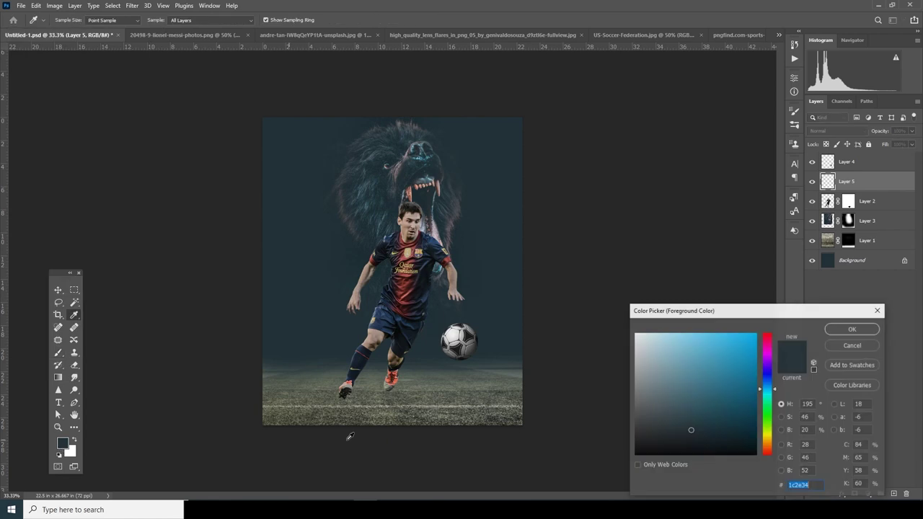
Sample the poster's dark background and adjust the foreground colour to muted blue-grey #32484f.
click(328, 357)
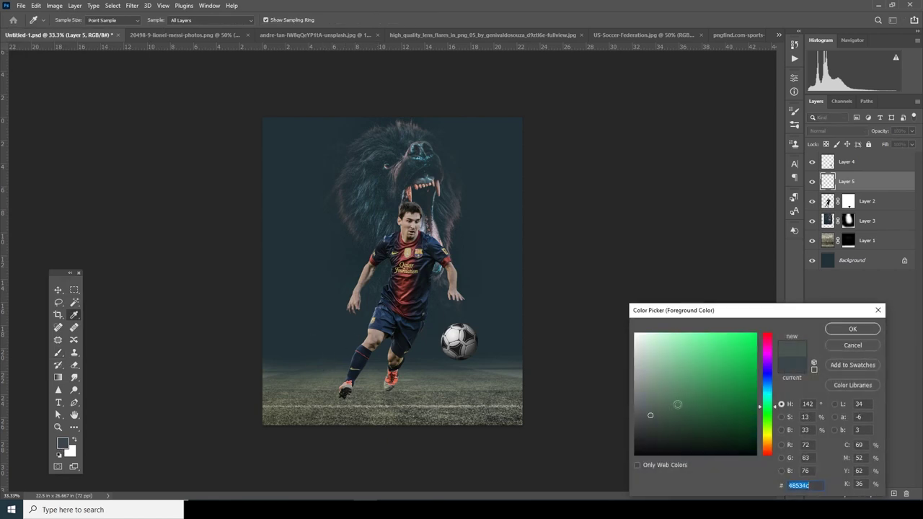
click(769, 395)
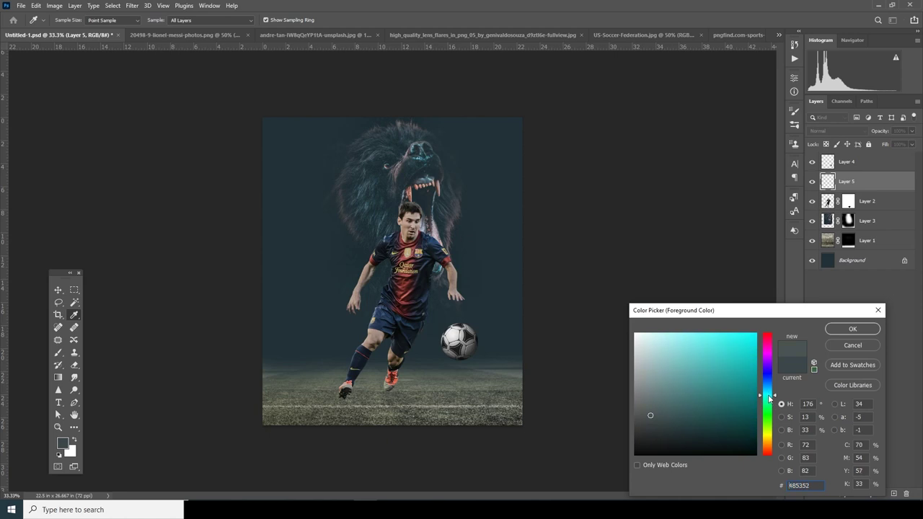
click(479, 275)
click(673, 436)
drag(663, 436, 679, 416)
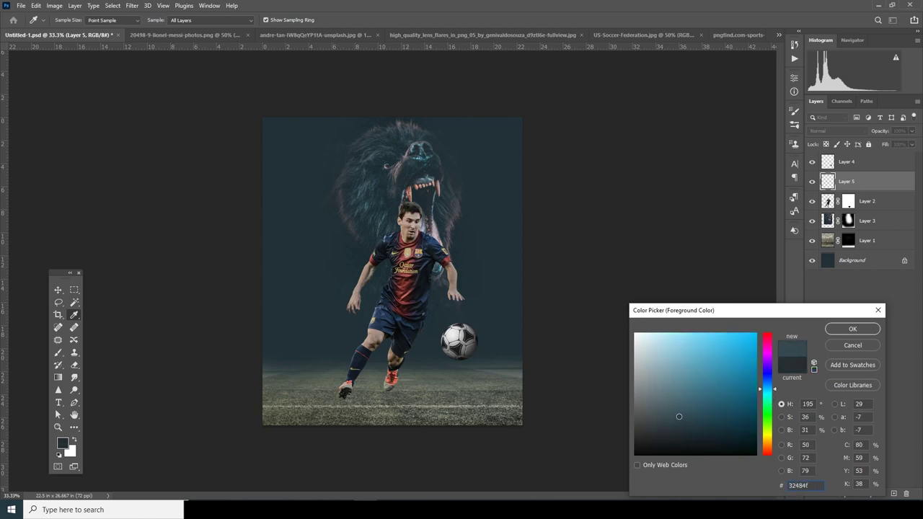
Paint blue-grey powder fog over the player's legs and across the whole poster on Layer 5.
click(845, 330)
key(b)
mouse_move(303, 339)
mouse_down()
mouse_move(314, 418)
mouse_move(281, 444)
mouse_up()
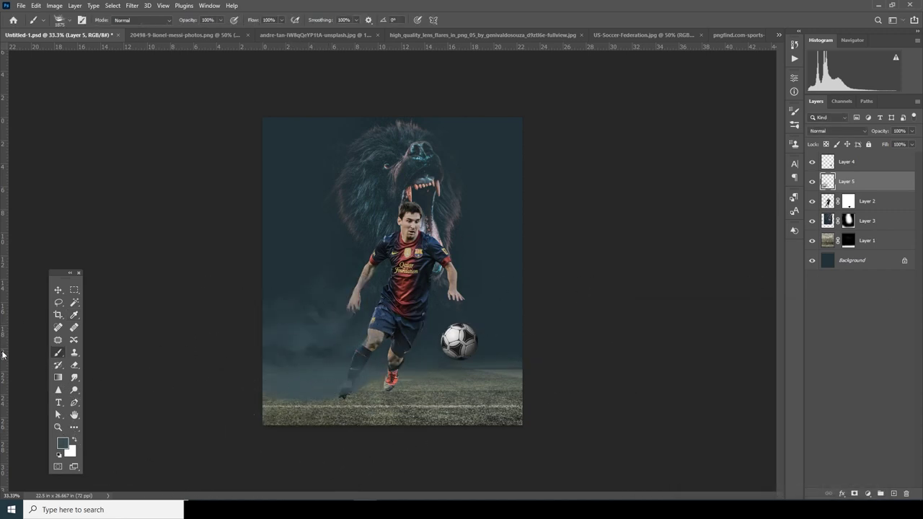
key(bracketright)
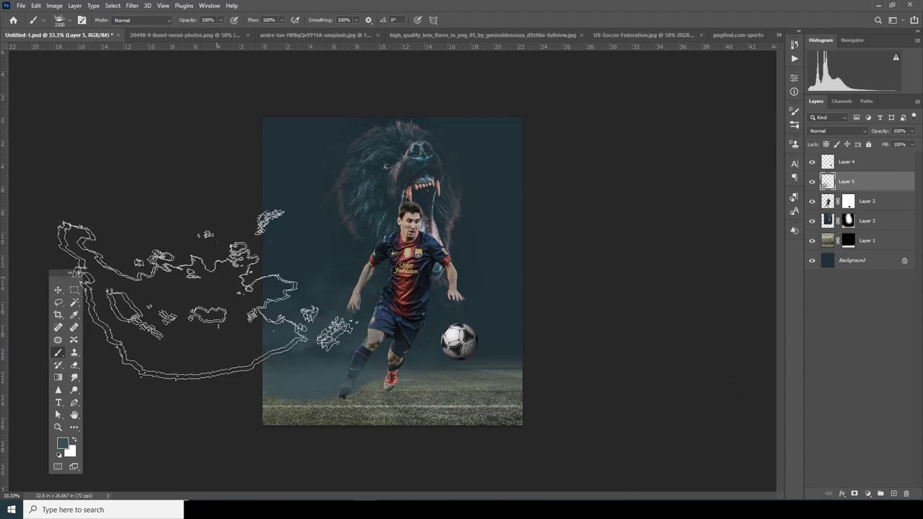
key(bracketright)
key(bracketright)
key(bracketright)
key(bracketright)
key(bracketright)
key(bracketright)
key(bracketright)
key(bracketright)
key(bracketright)
key(bracketright)
key(bracketright)
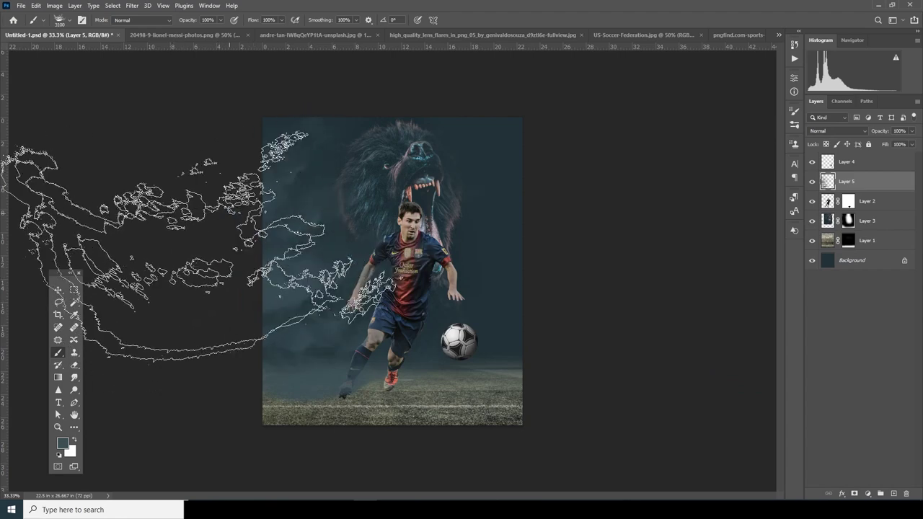
key(bracketleft)
key(bracketleft)
key(bracketleft)
key(bracketleft)
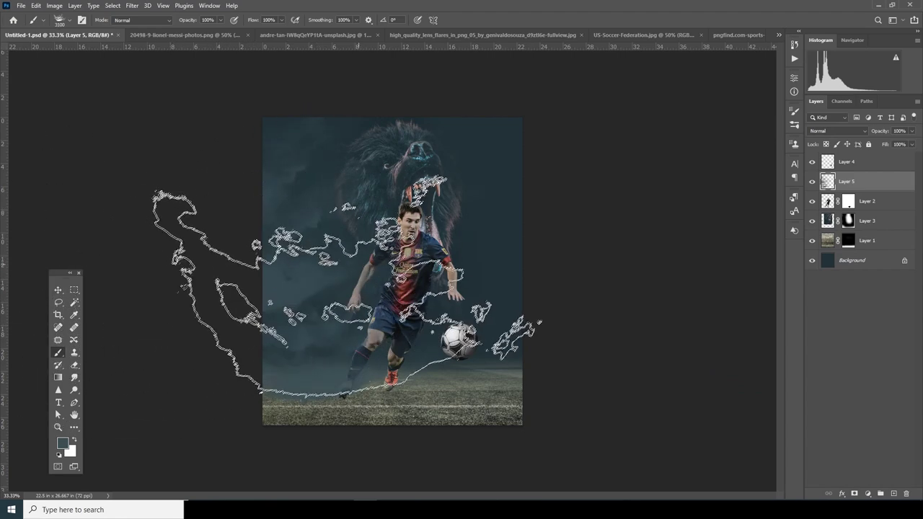
mouse_move(361, 267)
mouse_down()
mouse_move(216, 325)
mouse_move(469, 281)
mouse_move(194, 347)
mouse_move(690, 371)
mouse_move(350, 117)
mouse_up()
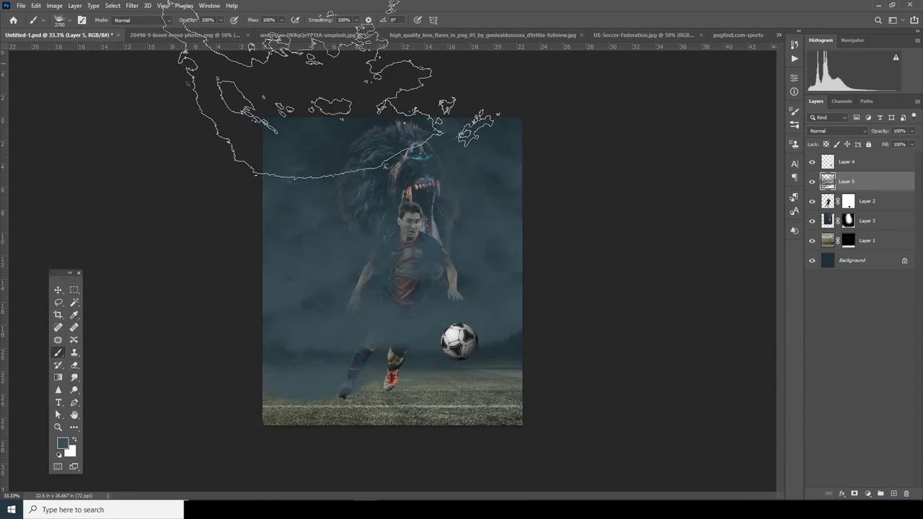
Lower the fog layer's opacity to 65% and move it above Layer 4.
click(913, 132)
click(901, 144)
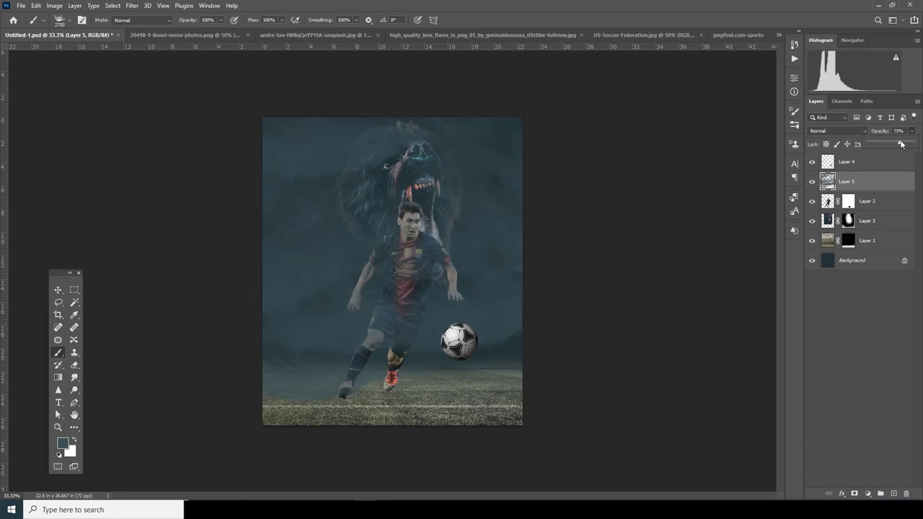
drag(899, 144, 897, 144)
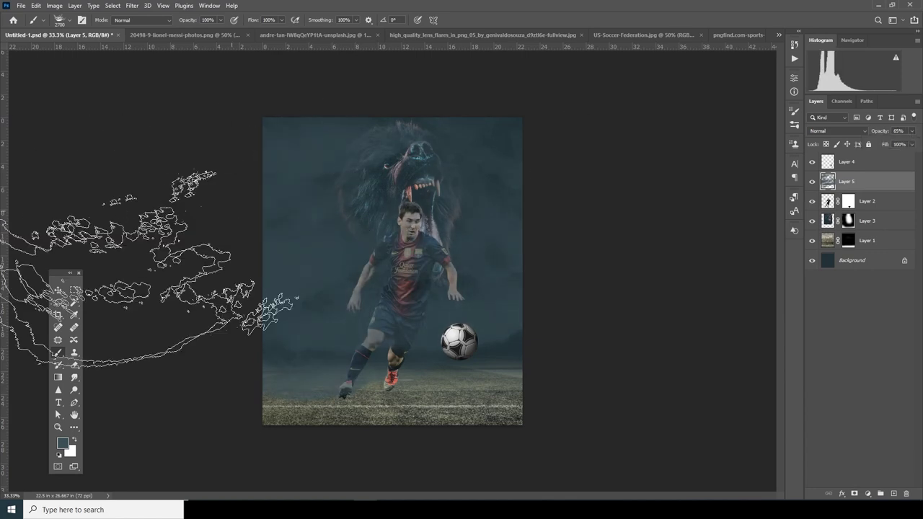
drag(829, 181, 833, 160)
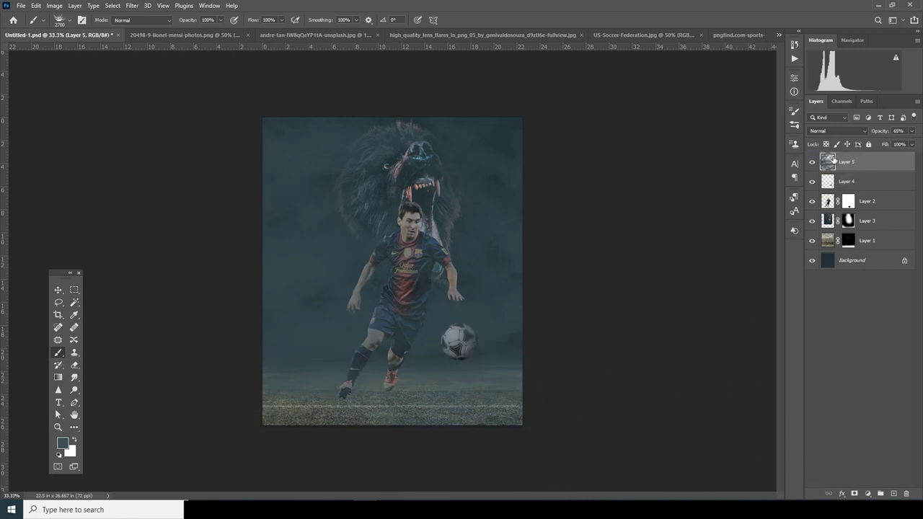
Add a layer mask to the fog layer and set up a black Soft Round brush.
click(855, 494)
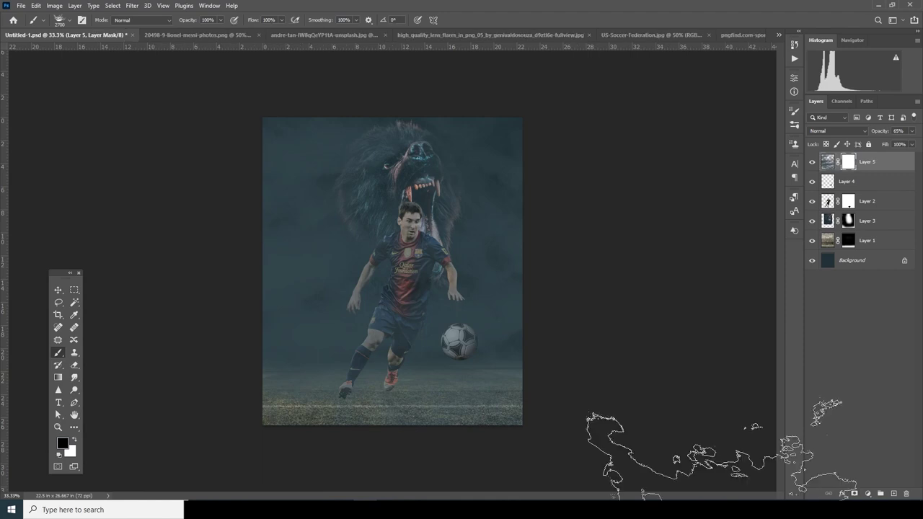
click(70, 22)
drag(143, 265, 139, 136)
double_click(101, 145)
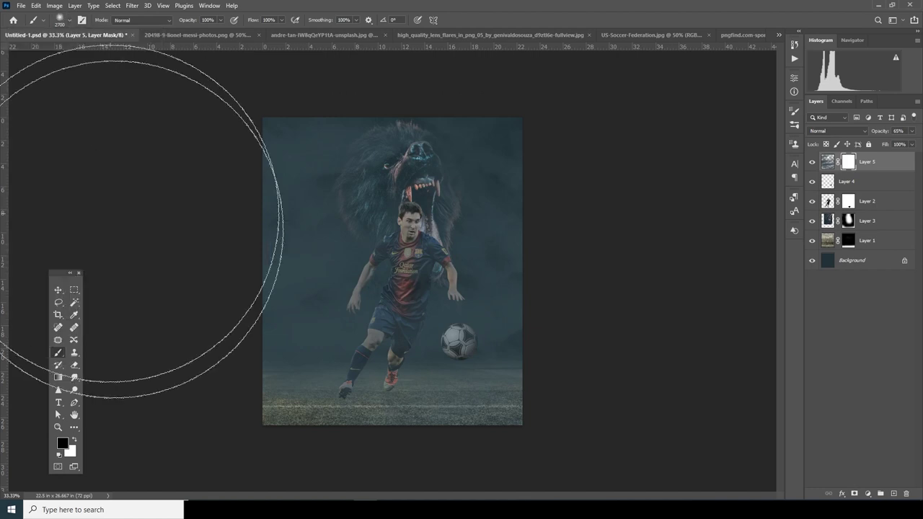
click(63, 444)
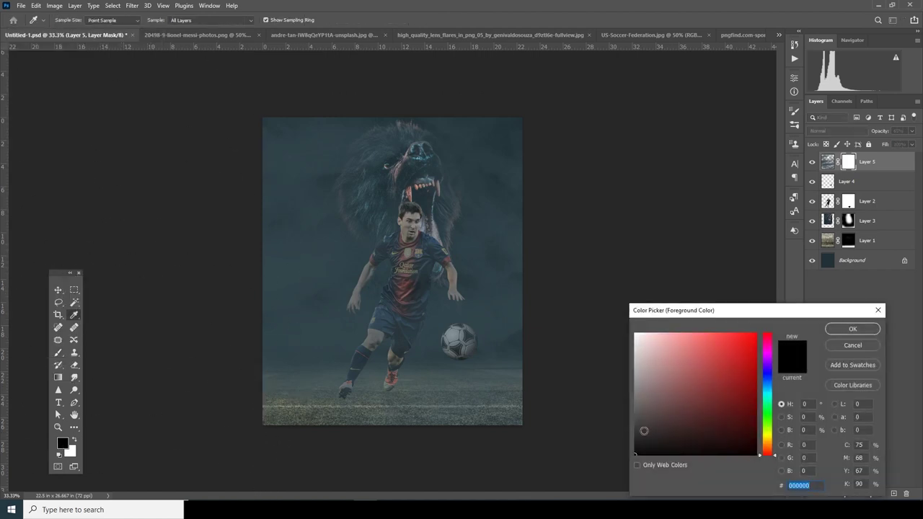
click(852, 329)
Mask the fog away from the dog's head and Messi's torso and right arm.
key(bracketleft)
key(bracketleft)
key(bracketleft)
key(bracketleft)
key(bracketleft)
key(bracketleft)
key(bracketleft)
key(bracketleft)
key(bracketleft)
key(bracketleft)
key(bracketleft)
key(bracketleft)
key(bracketleft)
key(bracketleft)
key(bracketleft)
key(bracketleft)
key(bracketleft)
key(bracketleft)
key(bracketleft)
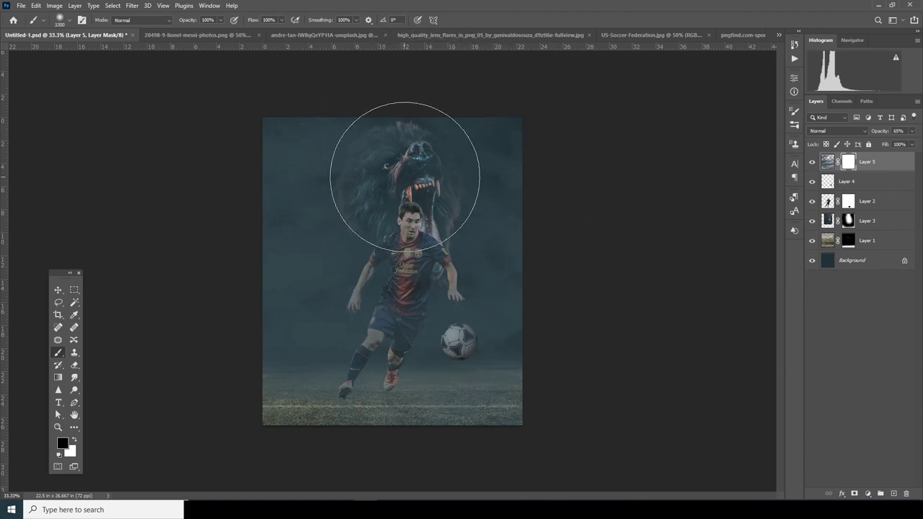
drag(391, 157, 398, 217)
key(bracketleft)
key(bracketleft)
key(bracketleft)
key(bracketleft)
key(bracketleft)
key(bracketleft)
mouse_move(404, 288)
mouse_down()
mouse_move(420, 376)
mouse_move(437, 262)
mouse_move(453, 311)
mouse_move(427, 309)
mouse_move(414, 323)
mouse_move(400, 346)
mouse_move(401, 398)
mouse_up()
mouse_move(462, 303)
mouse_down()
mouse_move(441, 260)
mouse_move(436, 294)
mouse_move(453, 267)
mouse_move(451, 285)
mouse_move(474, 308)
mouse_move(429, 246)
mouse_up()
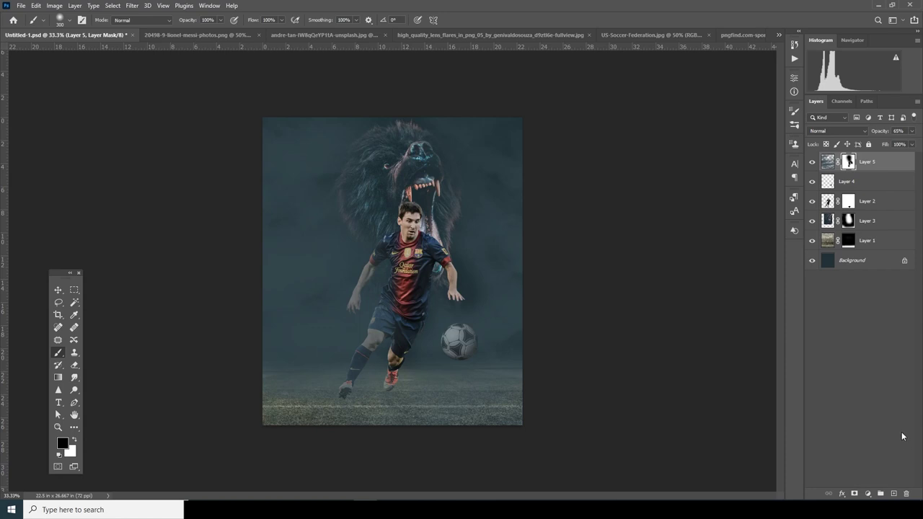
key(ctrl+plus)
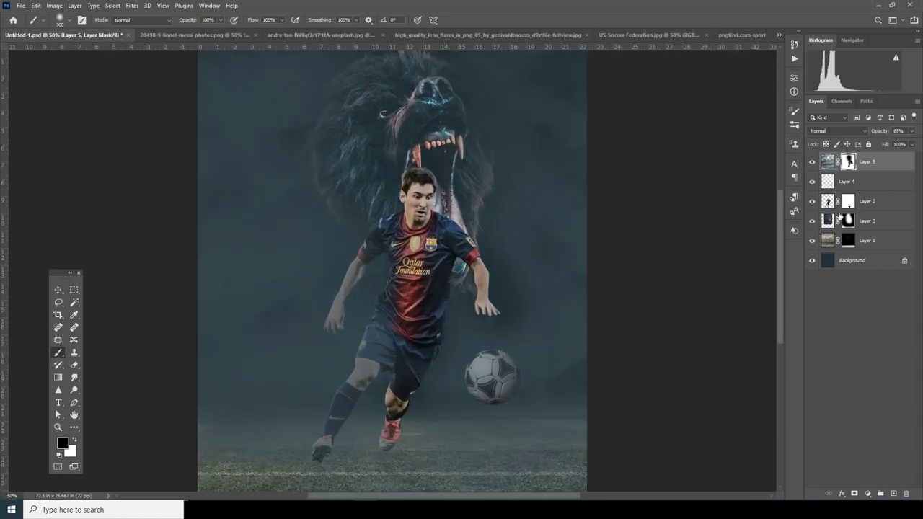
Add a new Layer 6 above Messi's Layer 2 and fill it with 50% Gray.
click(830, 202)
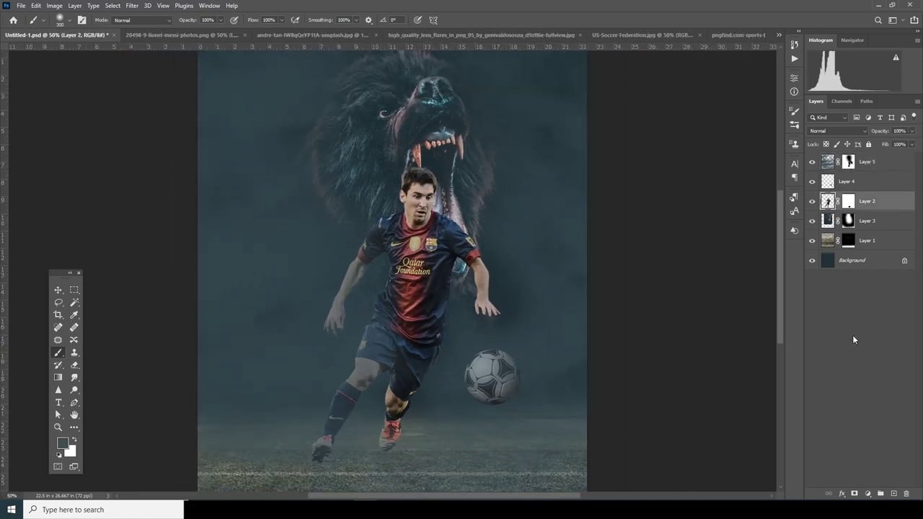
click(894, 495)
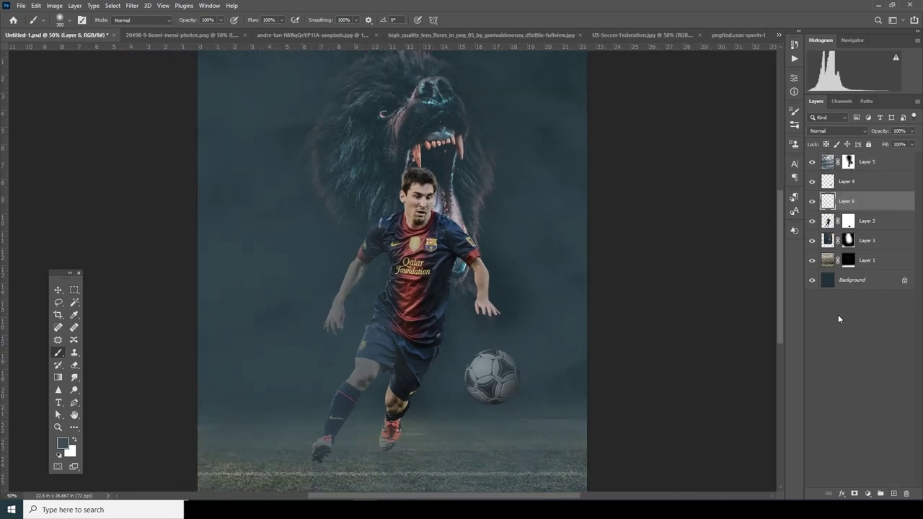
click(35, 6)
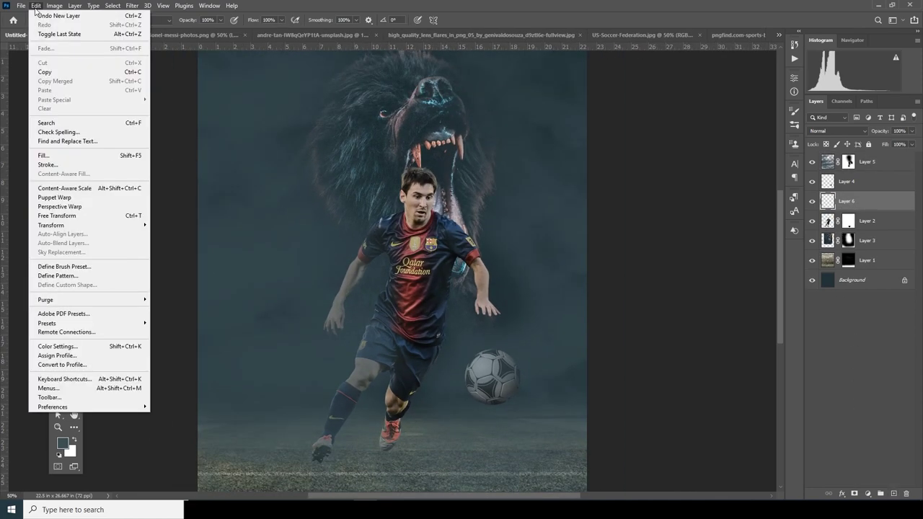
click(44, 155)
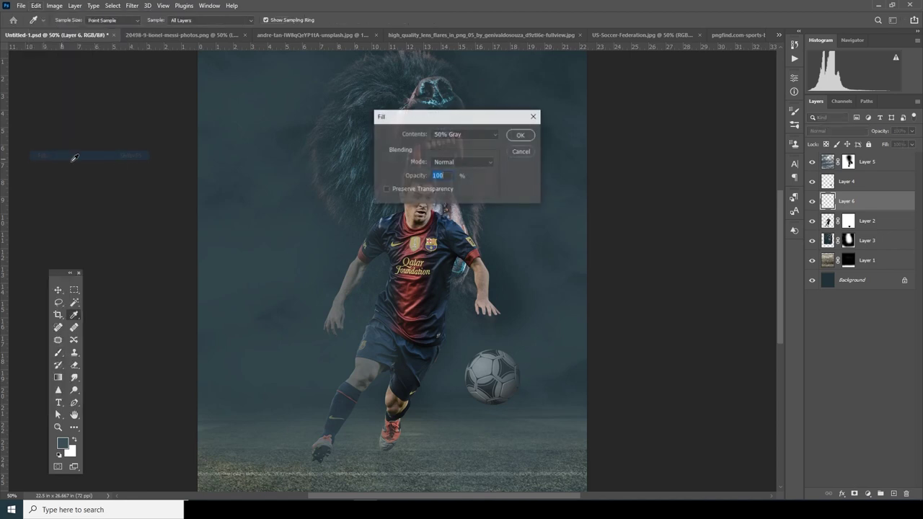
click(447, 135)
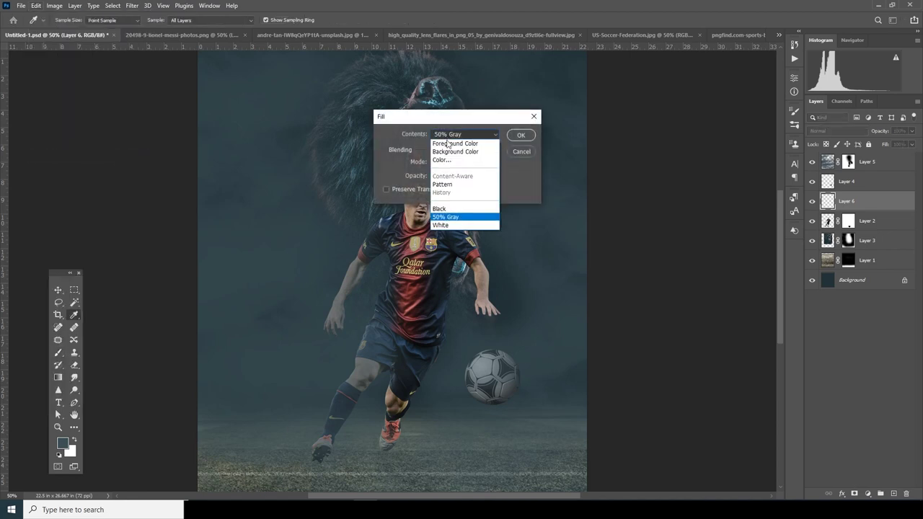
click(446, 218)
click(520, 135)
key(b)
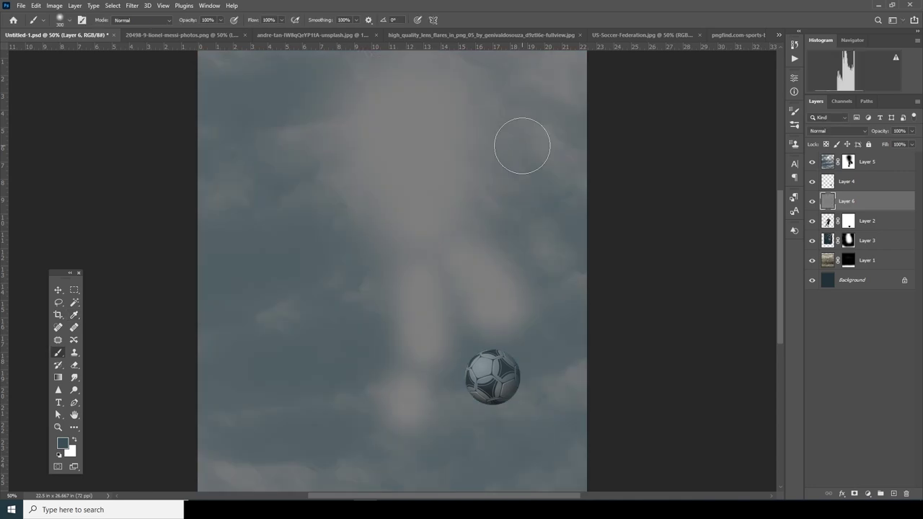
Set Layer 6 to Soft Light and clip it to Messi's Layer 2.
click(833, 134)
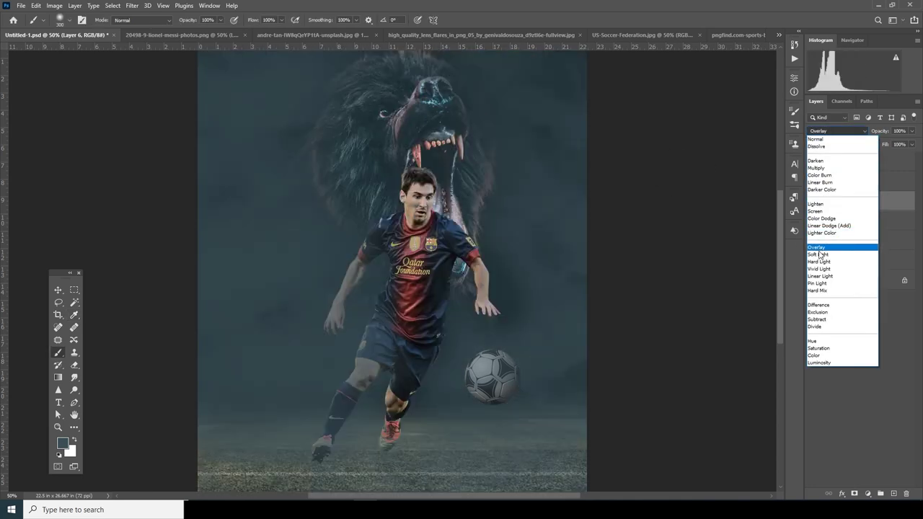
click(818, 255)
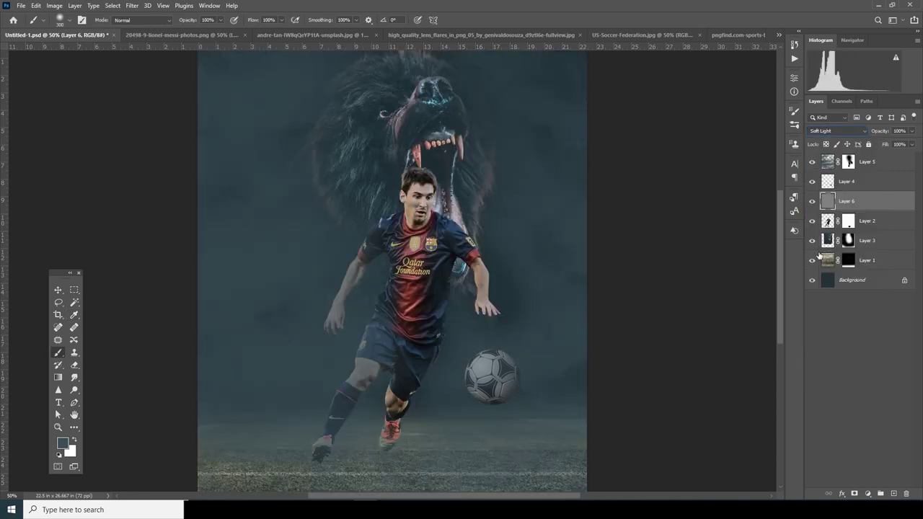
right_click(850, 206)
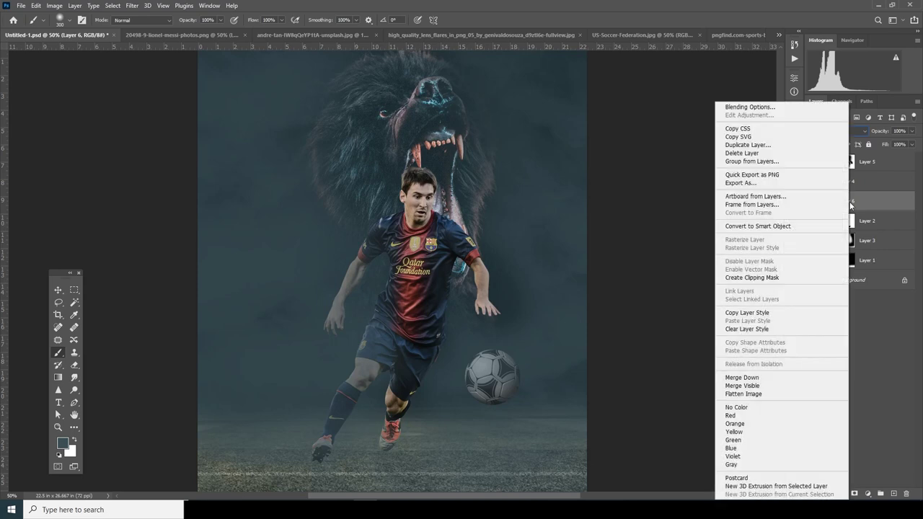
click(763, 279)
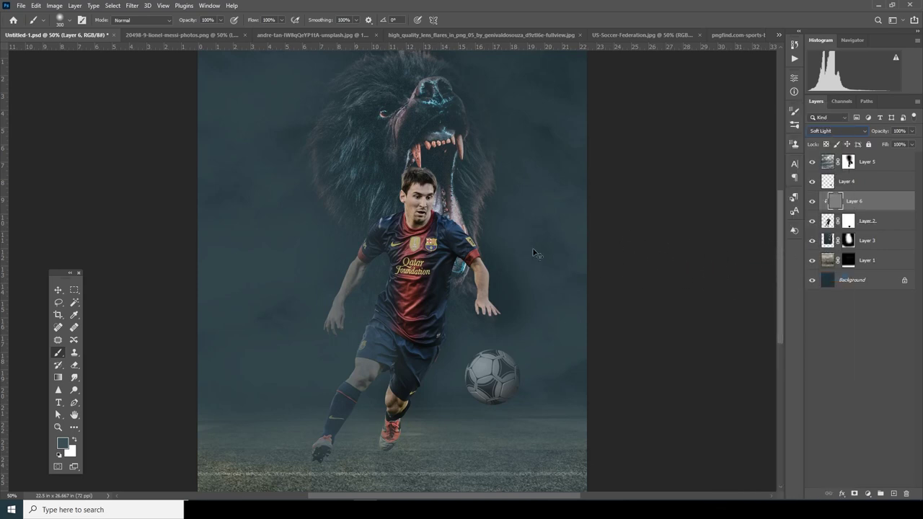
key(ctrl+plus)
scroll(352, 287, up, 2)
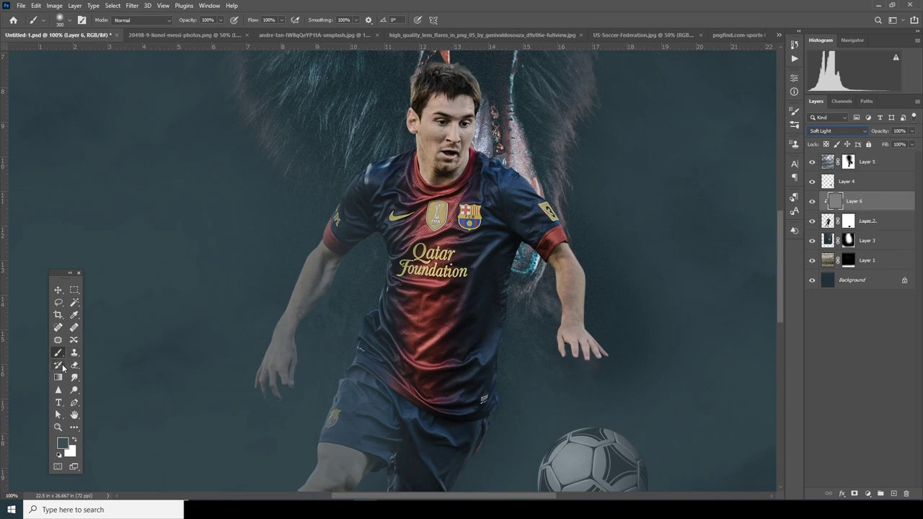
Burn shadows around Messi's ear on the Soft Light layer, toggling it to compare the effect.
mouse_move(74, 377)
mouse_down()
mouse_move(114, 387)
mouse_move(121, 402)
mouse_up()
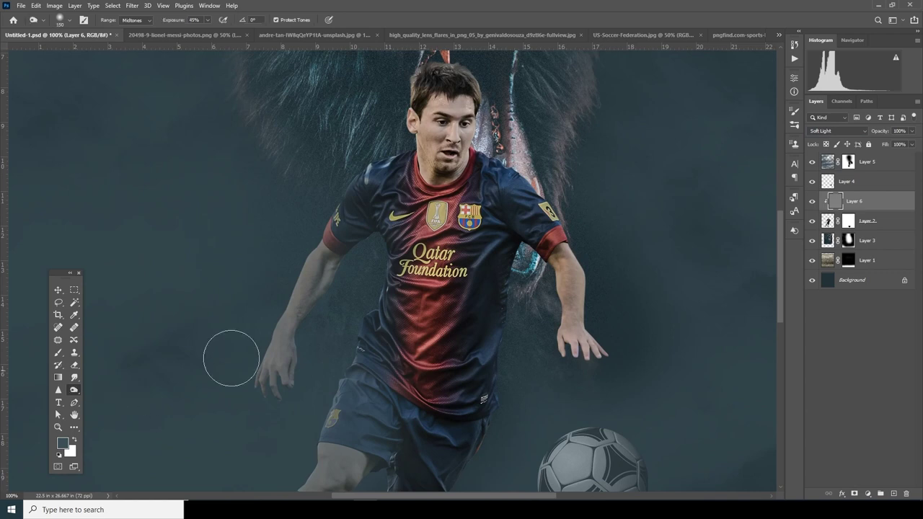
drag(375, 167, 414, 82)
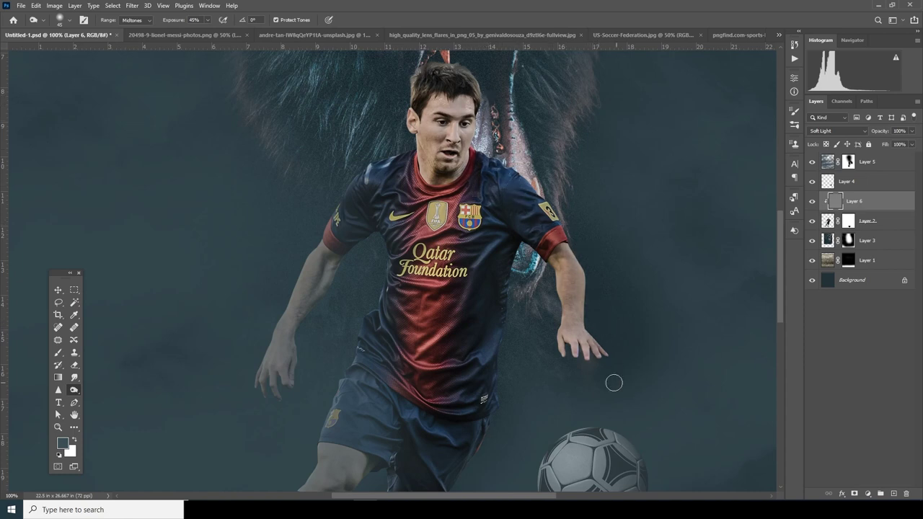
scroll(512, 238, down, 5)
scroll(512, 238, left, 1)
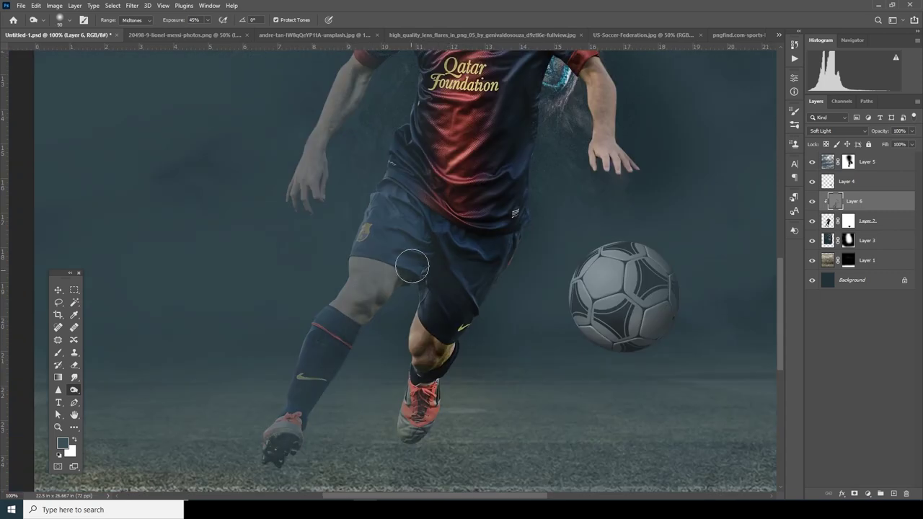
scroll(433, 259, up, 6)
scroll(433, 260, right, 2)
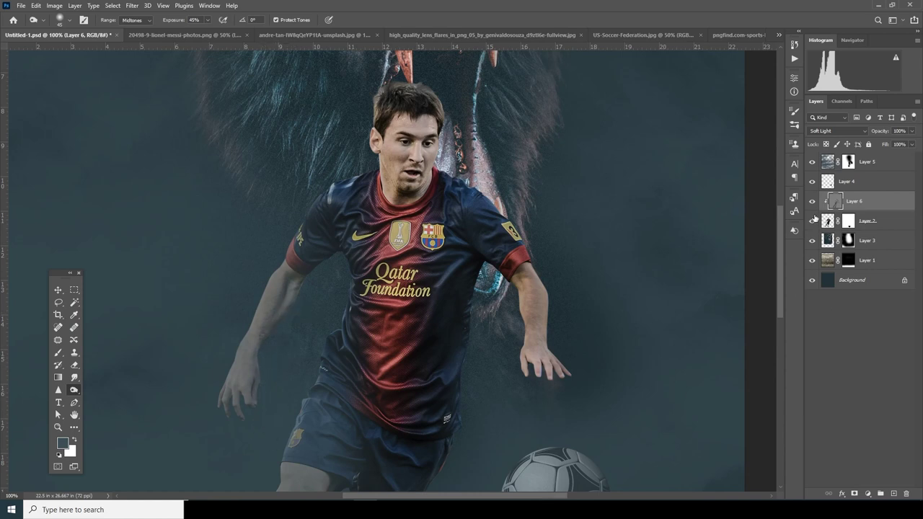
click(813, 202)
click(813, 202)
key(ctrl+minus)
click(813, 201)
click(813, 202)
click(813, 202)
click(813, 202)
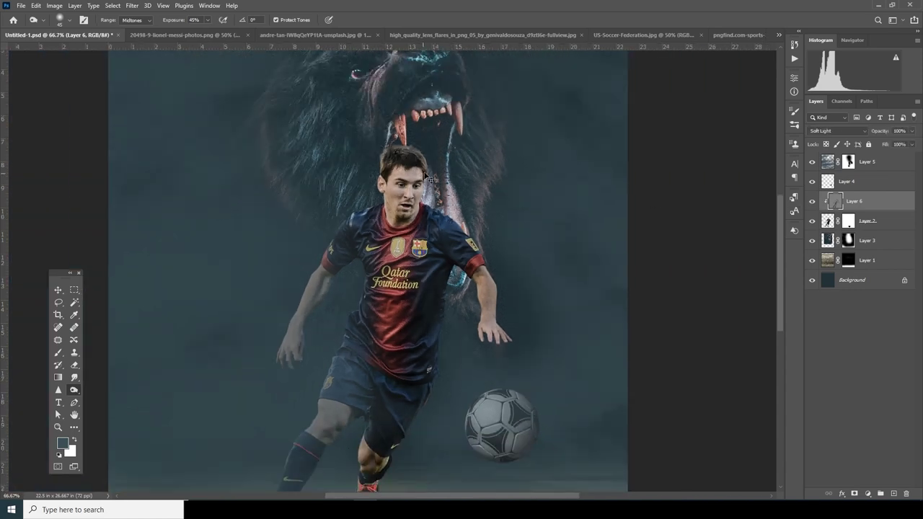
key(ctrl+plus)
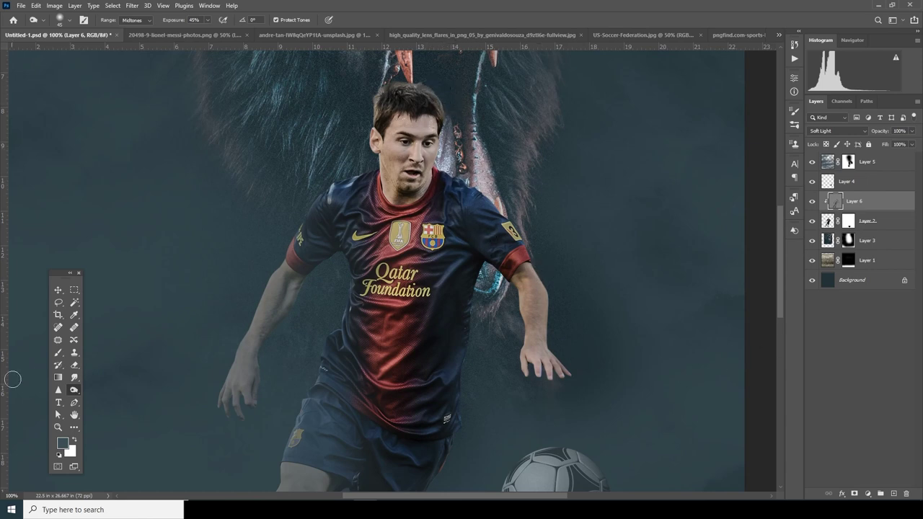
Switch from the Burn tool to the Dodge tool for brightening Messi's highlights.
right_click(75, 392)
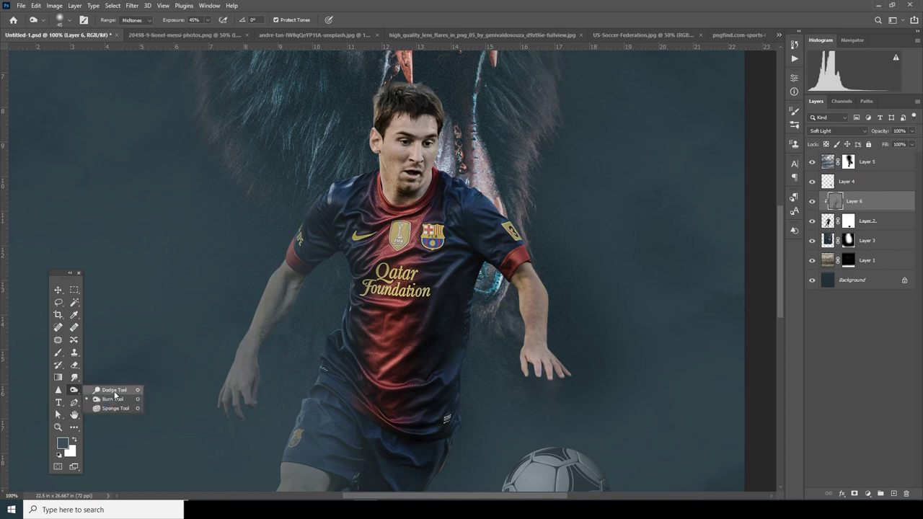
click(108, 390)
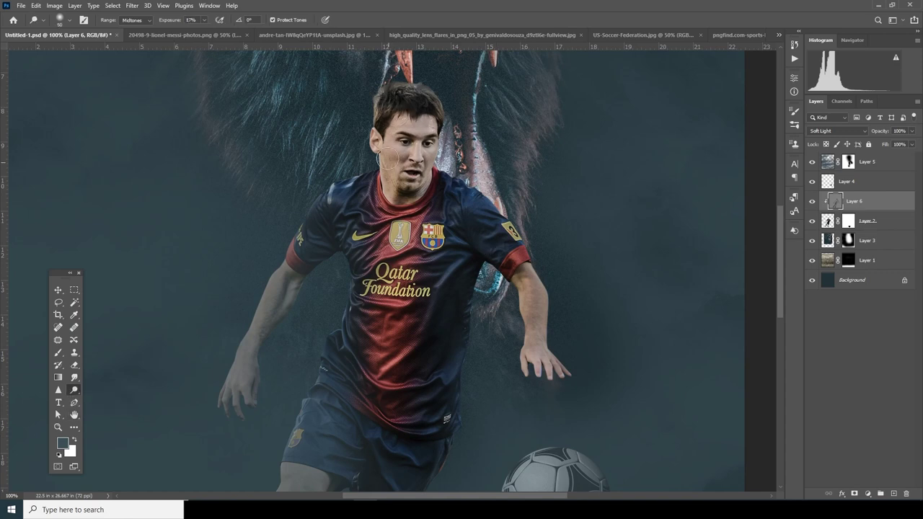
scroll(478, 154, down, 3)
scroll(478, 154, left, 1)
scroll(421, 202, up, 2)
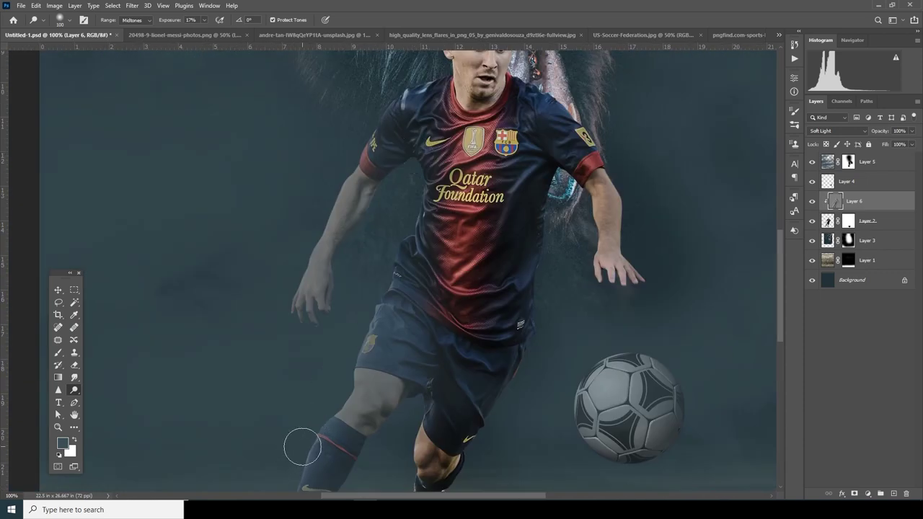
scroll(532, 378, down, 3)
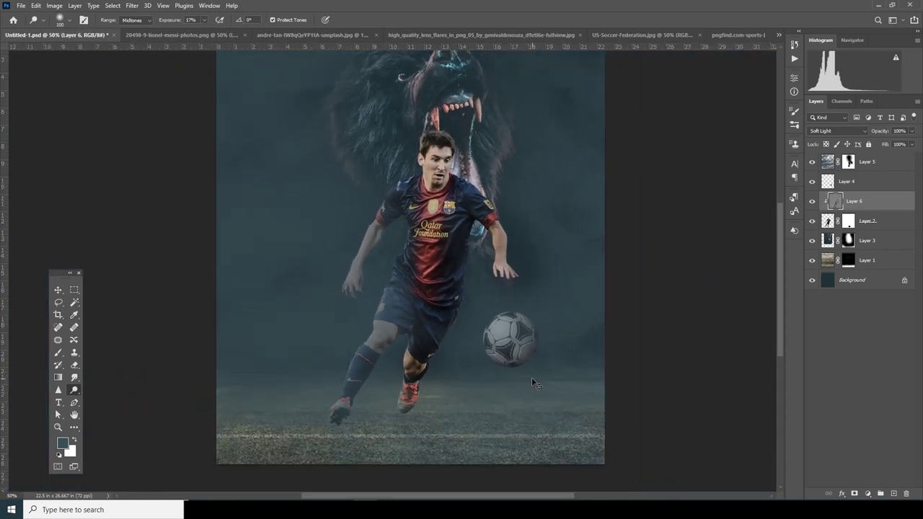
scroll(536, 382, up, 1)
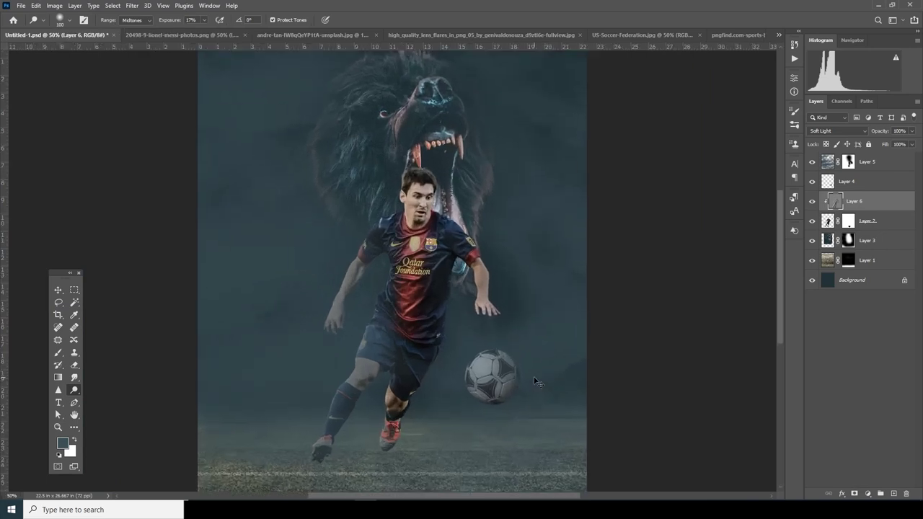
Add a Layer 7 clipped to Layer 6 and set the foreground colour to pale cream.
click(894, 494)
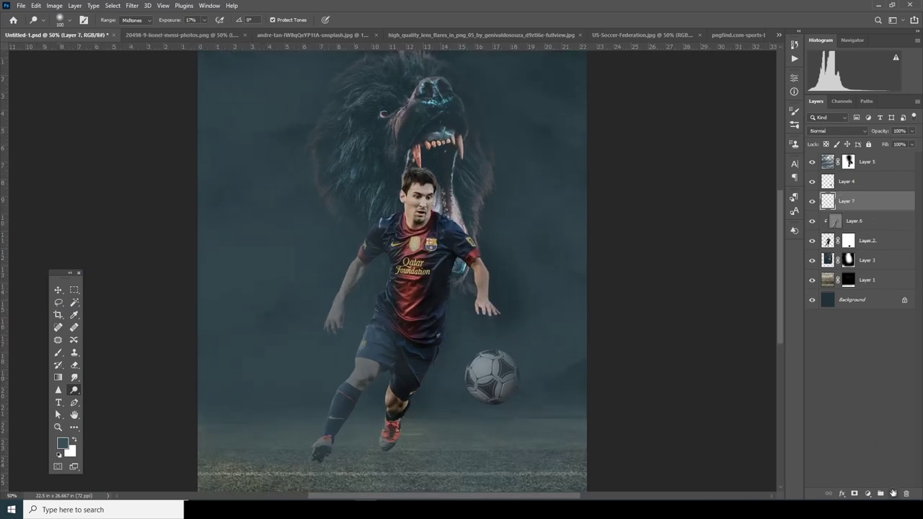
right_click(870, 202)
click(783, 282)
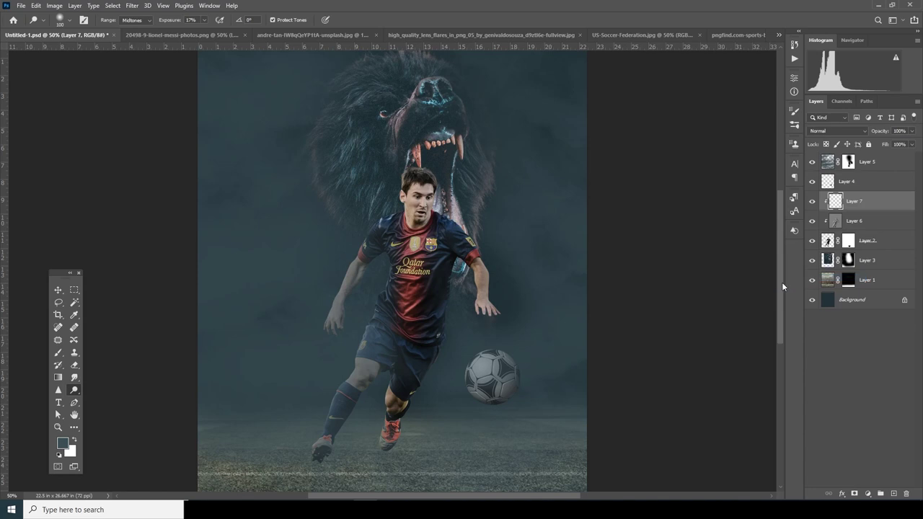
key(b)
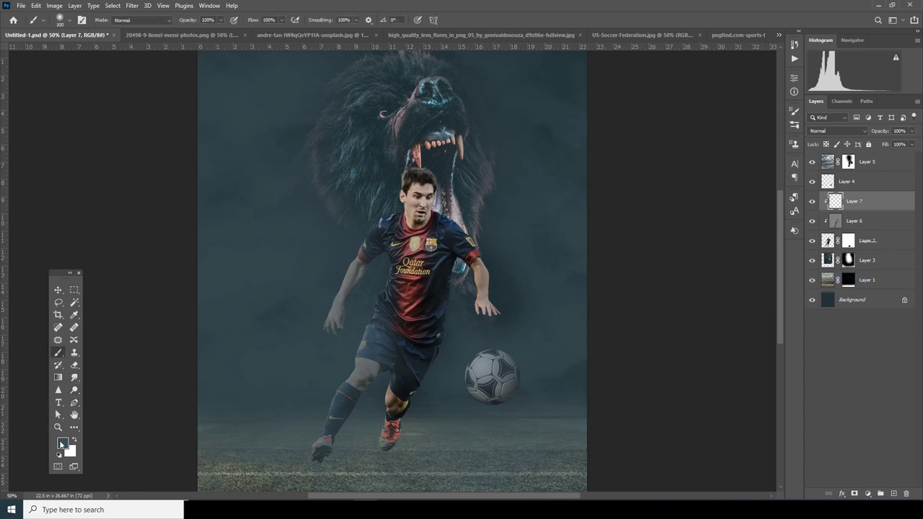
click(62, 444)
drag(769, 429, 769, 445)
drag(661, 351, 656, 339)
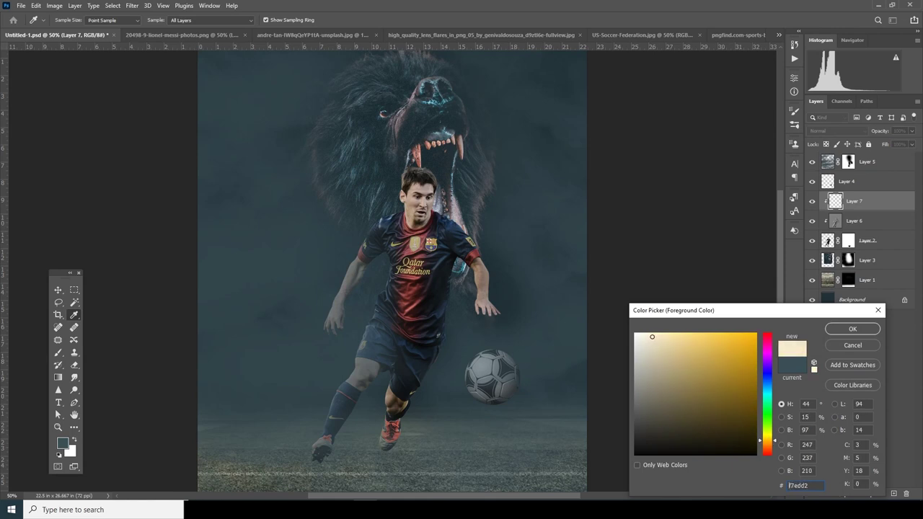
click(851, 328)
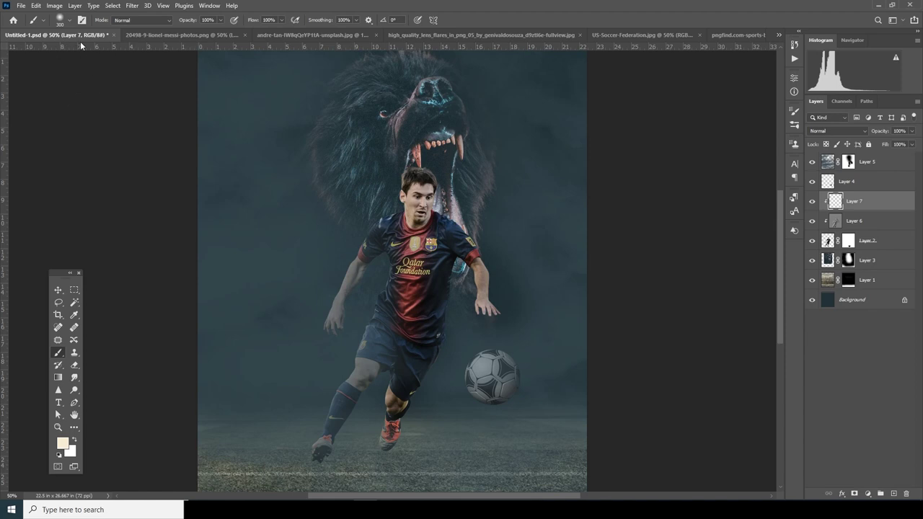
Paint cream light onto Messi's left upper arm with a small soft round brush.
click(71, 21)
double_click(83, 149)
key(bracketright)
key(bracketright)
key(bracketright)
key(bracketright)
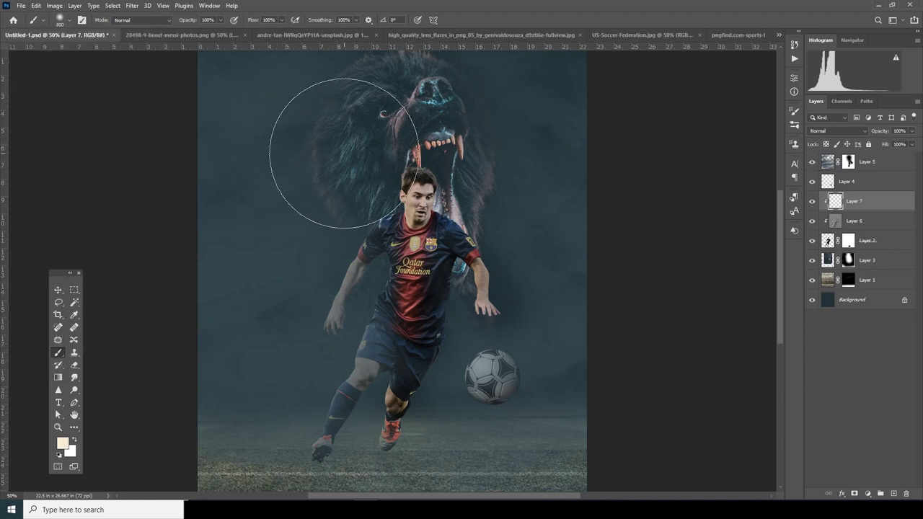
key(bracketleft)
key(bracketleft)
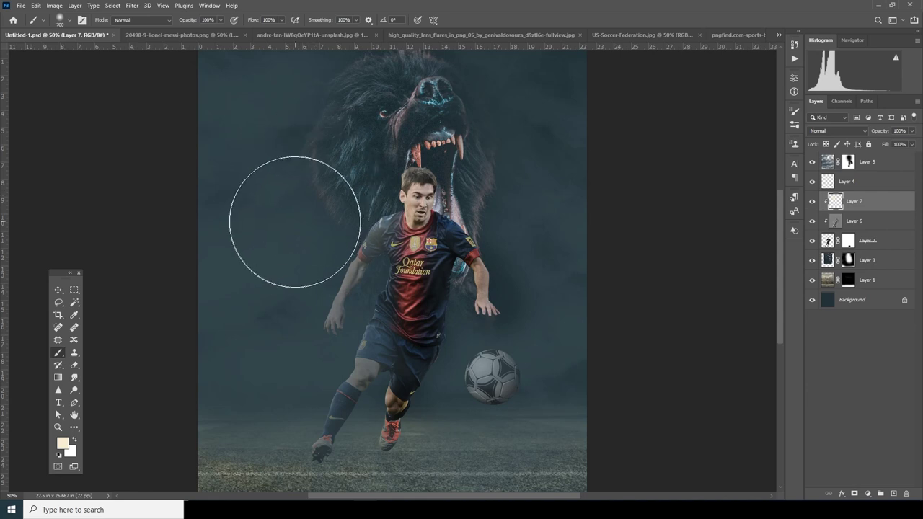
key(bracketleft)
key(bracketleft)
key(bracketleft)
key(bracketleft)
key(bracketleft)
key(bracketleft)
mouse_move(370, 267)
mouse_down()
mouse_move(370, 303)
mouse_move(374, 290)
mouse_move(415, 282)
mouse_move(469, 315)
mouse_move(400, 310)
mouse_move(369, 311)
mouse_up()
key(bracketright)
key(bracketright)
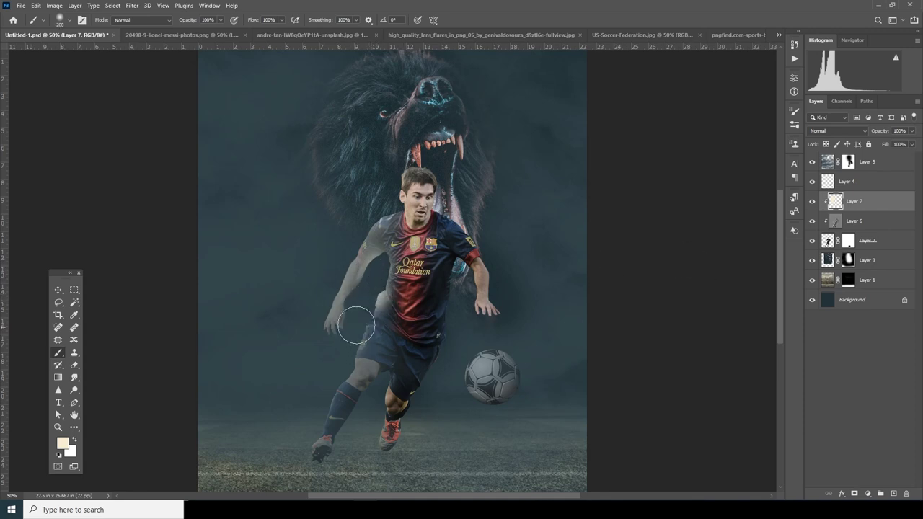
Set Layer 7 to Screen blend mode at 53% opacity.
click(831, 131)
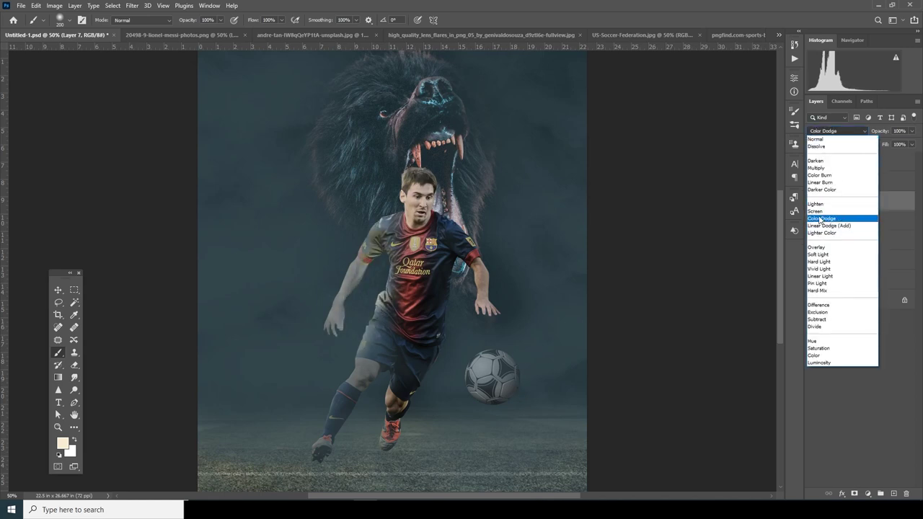
click(815, 210)
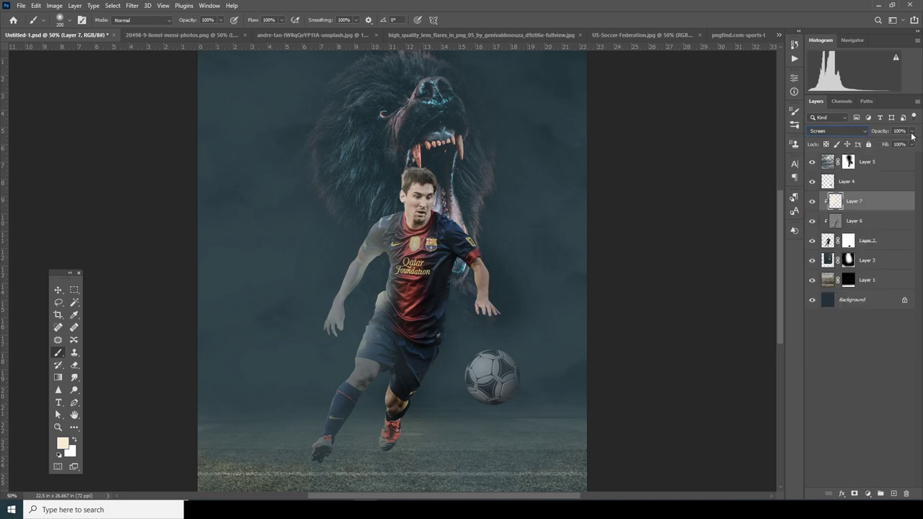
key(bracketright)
key(bracketright)
key(bracketright)
click(913, 132)
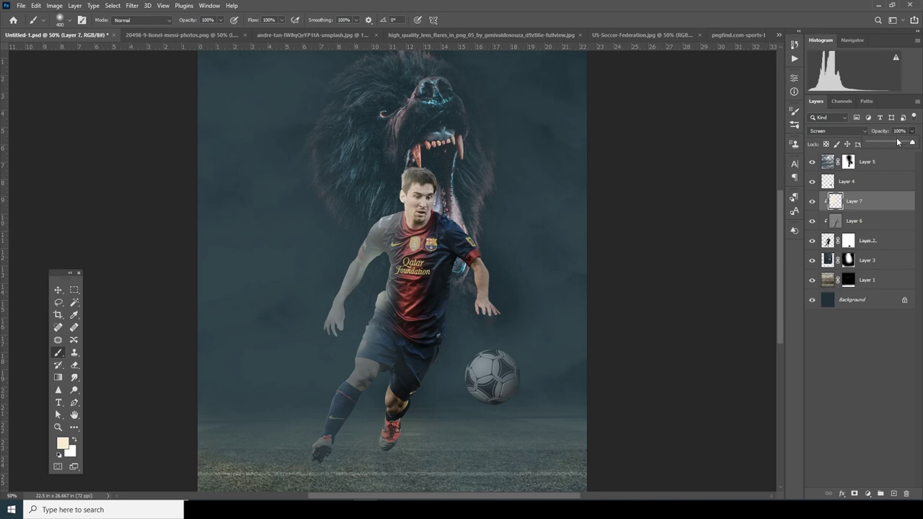
drag(895, 143, 892, 143)
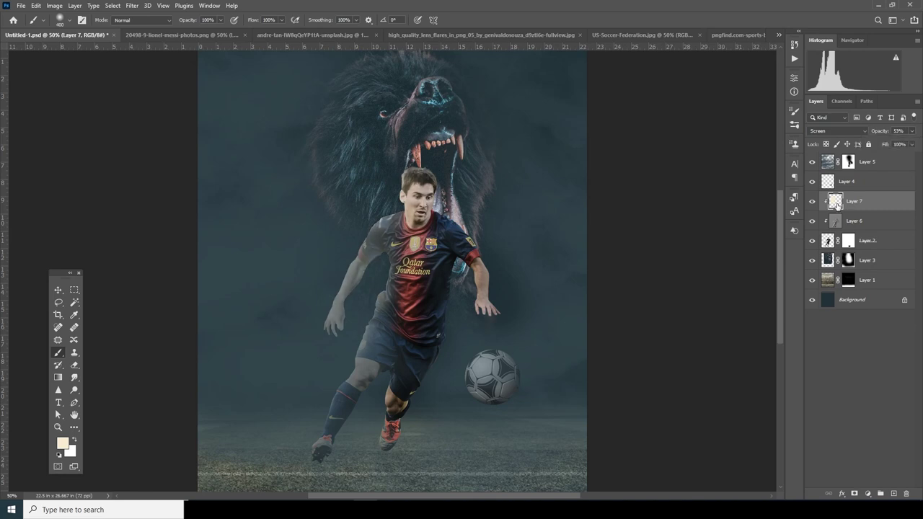
Erase the excess glow from Messi's face down to his shoulder, toggling Layer 7 to compare.
key(e)
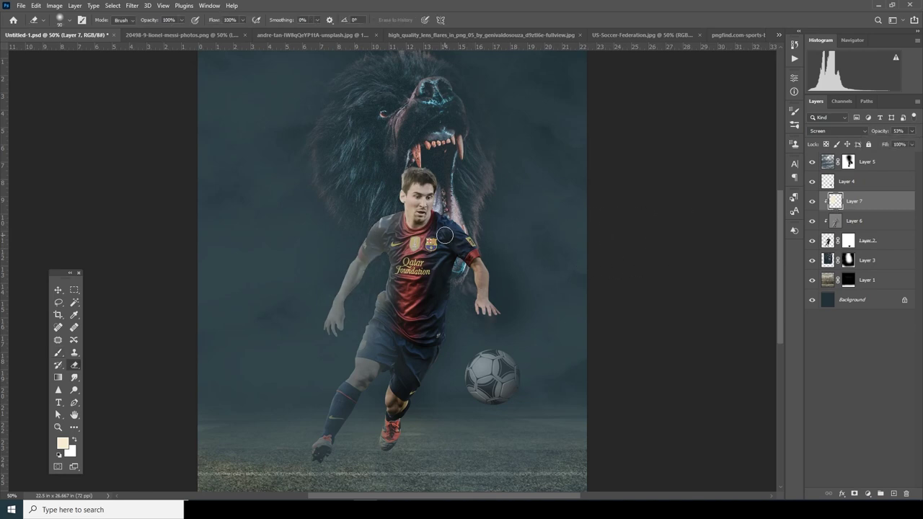
key(ctrl+plus)
key(ctrl+plus)
mouse_move(434, 125)
mouse_down()
mouse_move(369, 252)
mouse_move(297, 355)
mouse_move(330, 298)
mouse_move(291, 388)
mouse_move(301, 352)
mouse_move(297, 368)
mouse_move(381, 365)
mouse_move(424, 272)
mouse_move(372, 356)
mouse_move(366, 391)
mouse_move(385, 364)
mouse_move(375, 335)
mouse_move(413, 304)
mouse_move(419, 243)
mouse_move(404, 207)
mouse_move(413, 190)
mouse_move(370, 213)
mouse_move(282, 375)
mouse_up()
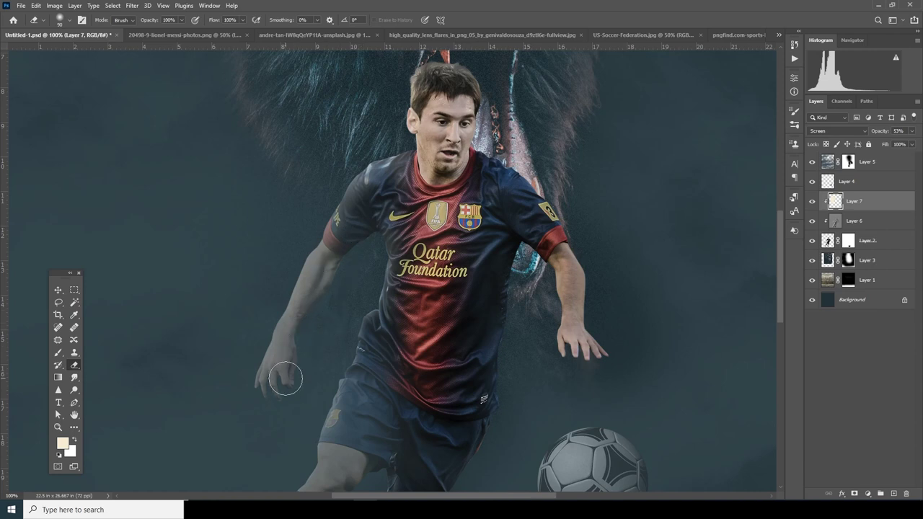
key(ctrl+minus)
key(ctrl+minus)
key(ctrl+minus)
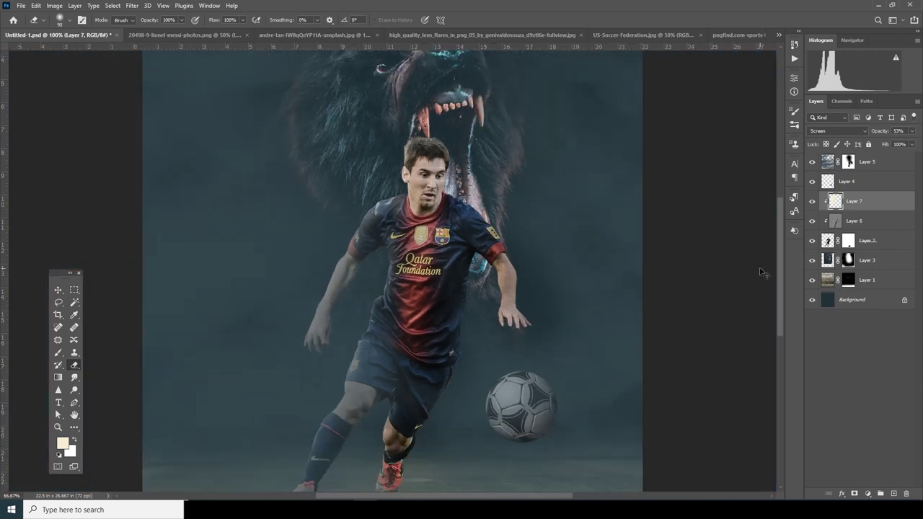
key(ctrl+plus)
click(813, 202)
click(813, 202)
click(813, 202)
click(813, 202)
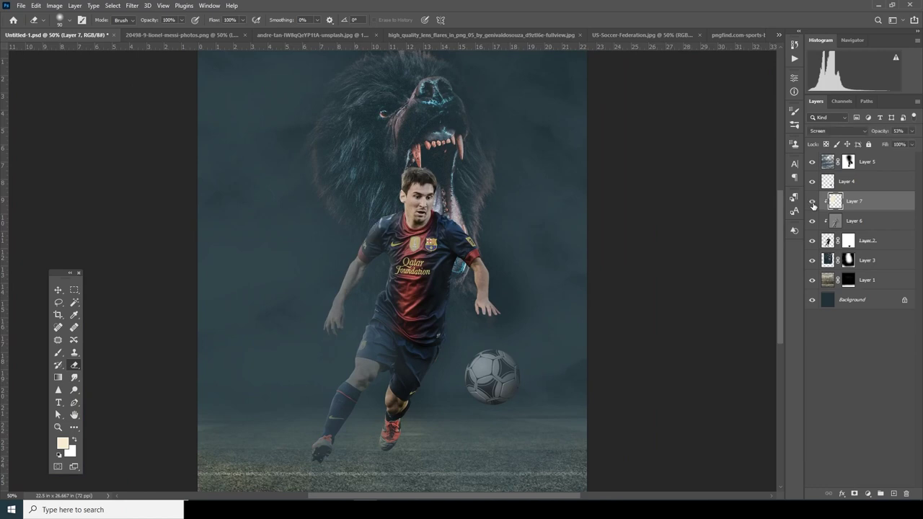
key(ctrl+minus)
key(ctrl+minus)
key(ctrl+minus)
key(ctrl+plus)
key(ctrl+plus)
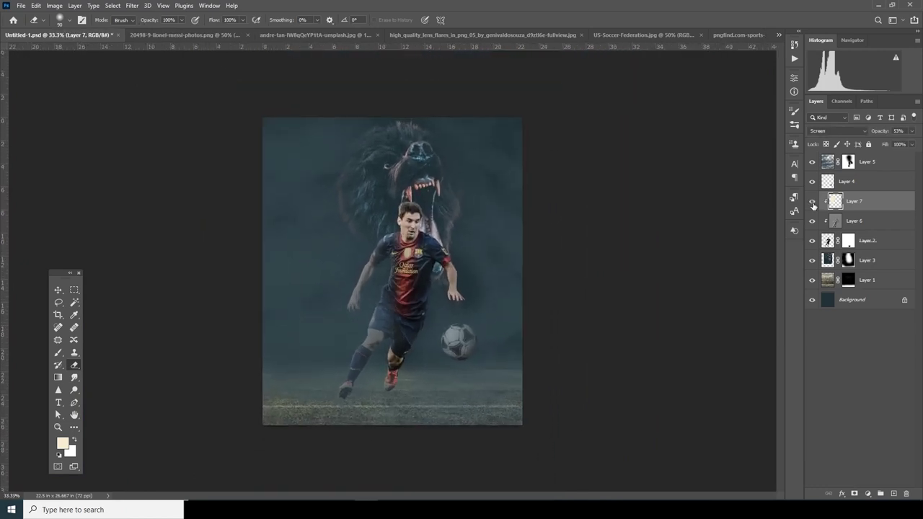
key(ctrl+plus)
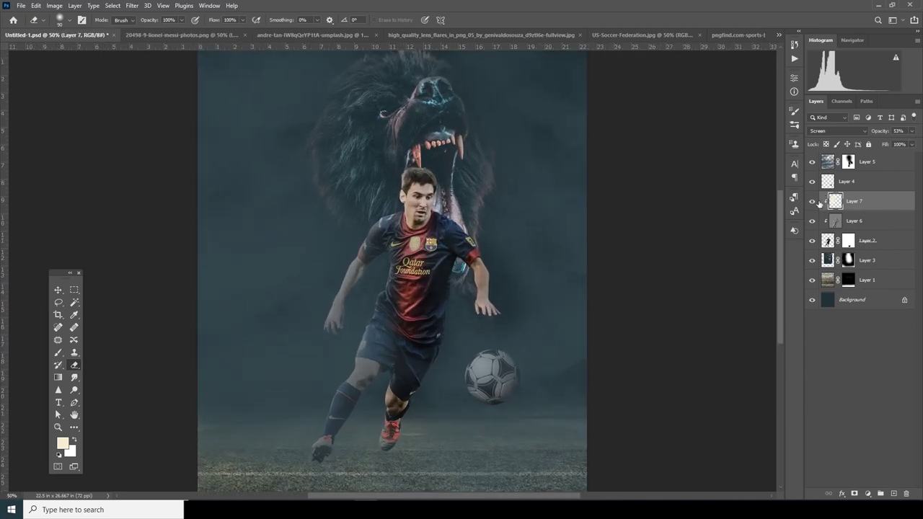
On Layer 4, zoom in and burn the ball's lower half with a 150 px brush.
click(828, 182)
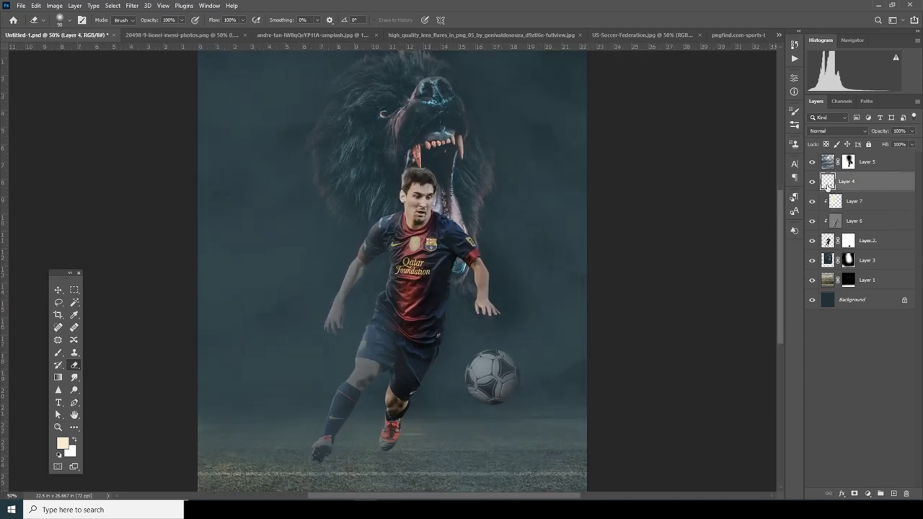
key(ctrl+plus)
key(ctrl+plus)
drag(469, 274, 385, 185)
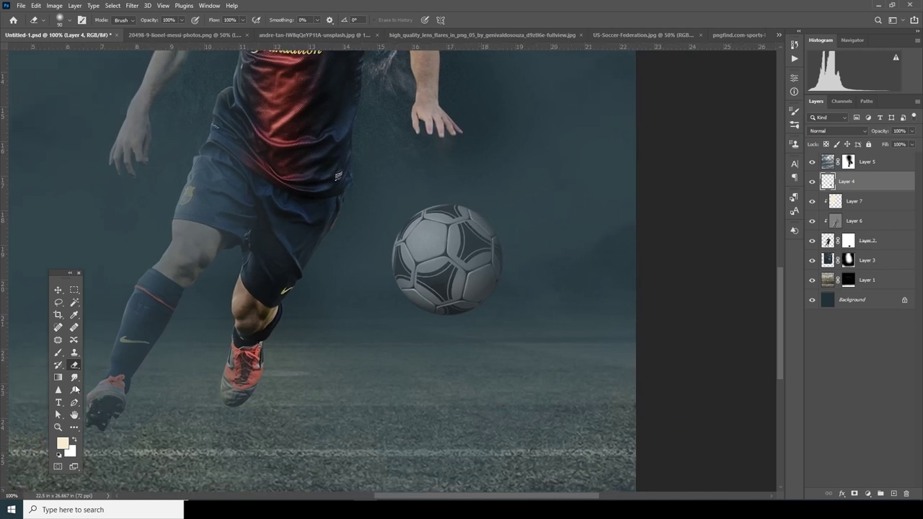
click(74, 378)
right_click(74, 378)
click(75, 396)
right_click(75, 393)
click(112, 398)
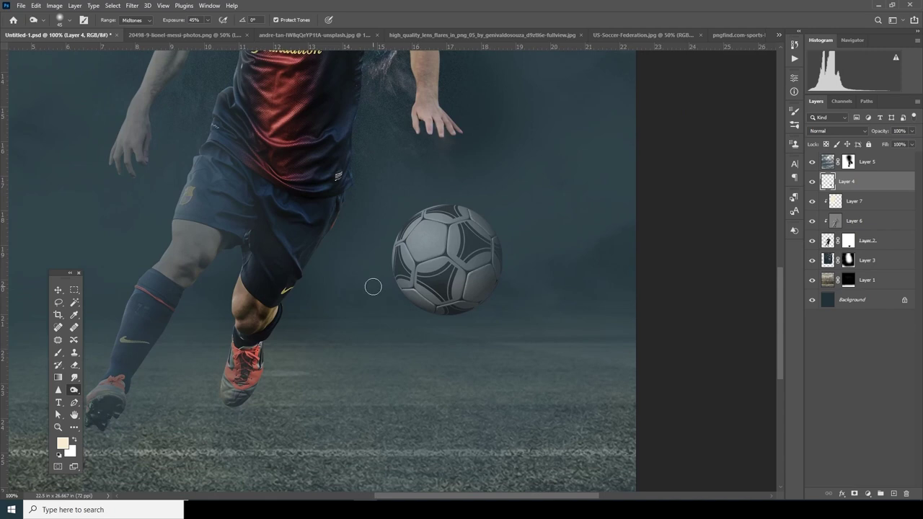
key(bracketright)
key(bracketright)
key(bracketright)
key(bracketright)
key(bracketright)
key(bracketright)
key(bracketright)
mouse_move(402, 290)
mouse_down()
mouse_move(469, 288)
mouse_move(495, 309)
mouse_up()
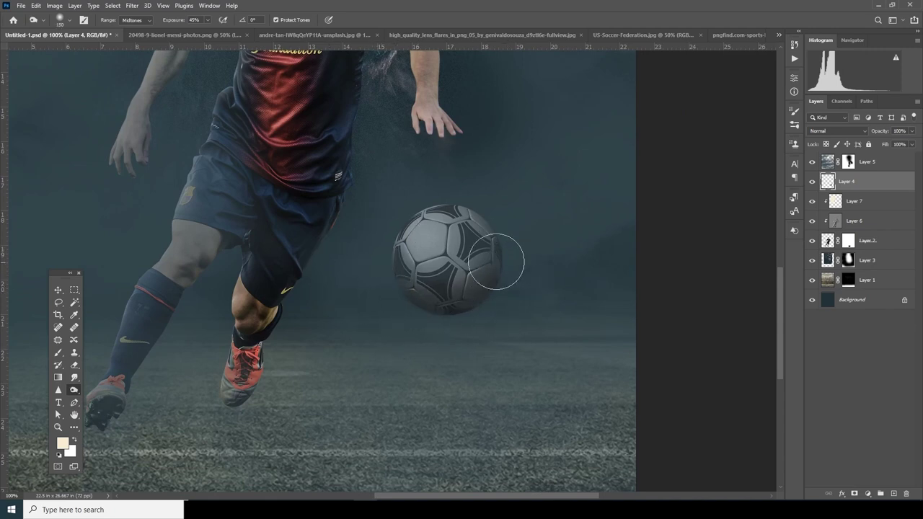
Dodge the ball's upper-left panels with a 90 px brush.
right_click(75, 393)
click(112, 389)
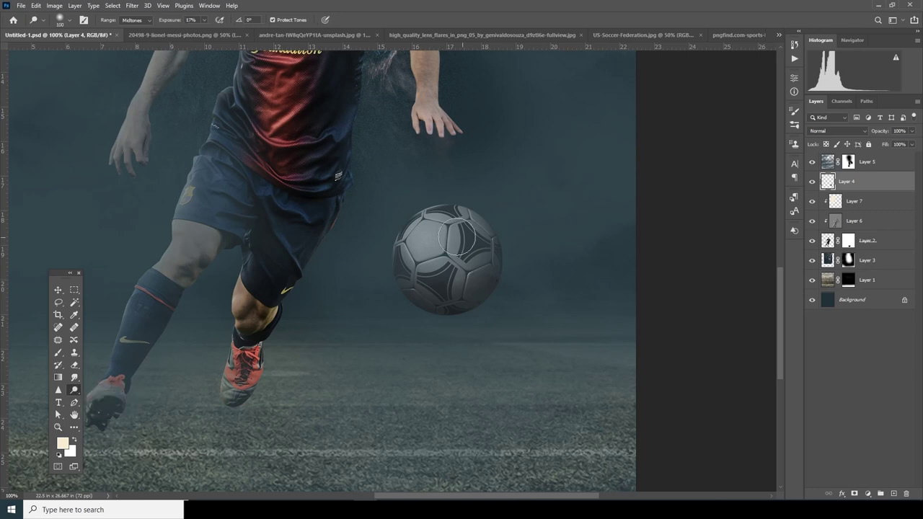
key(bracketleft)
key(bracketleft)
key(bracketleft)
drag(433, 245, 456, 275)
Zoom out to about 33.3% to see the whole poster and select Layer 2.
scroll(456, 275, down, 4)
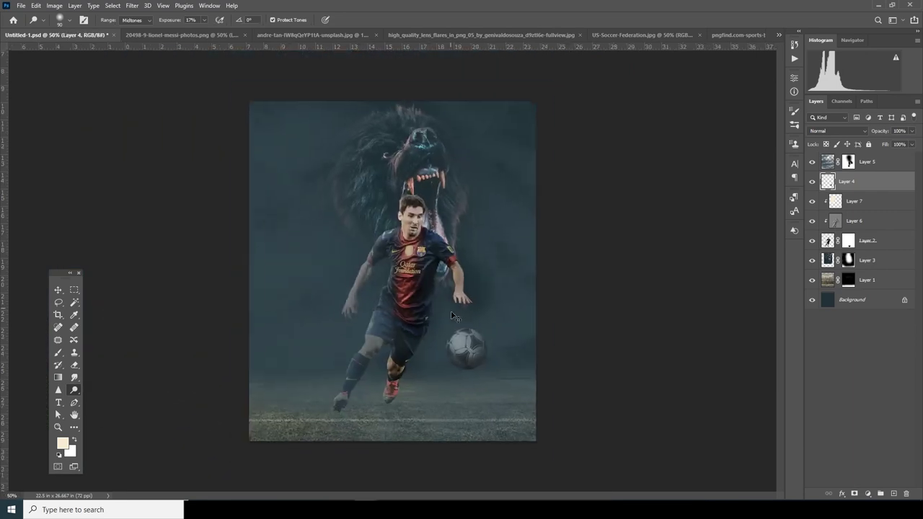
scroll(452, 318, up, 2)
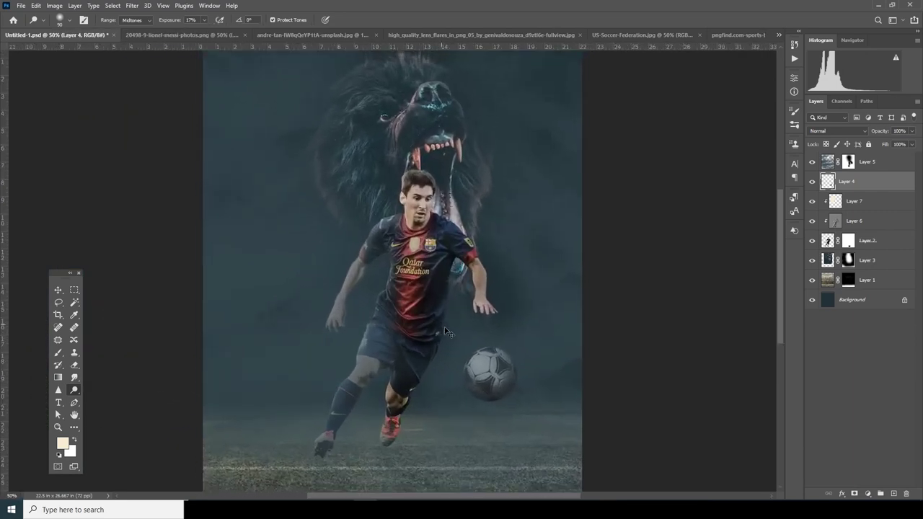
scroll(494, 340, down, 2)
scroll(497, 341, up, 1)
scroll(495, 340, up, 1)
scroll(495, 339, down, 1)
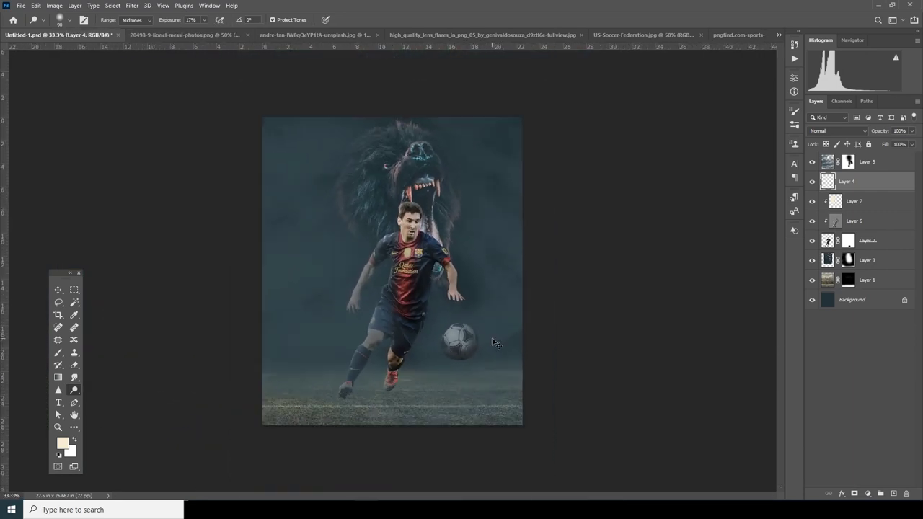
scroll(496, 341, up, 2)
scroll(495, 343, down, 2)
click(827, 241)
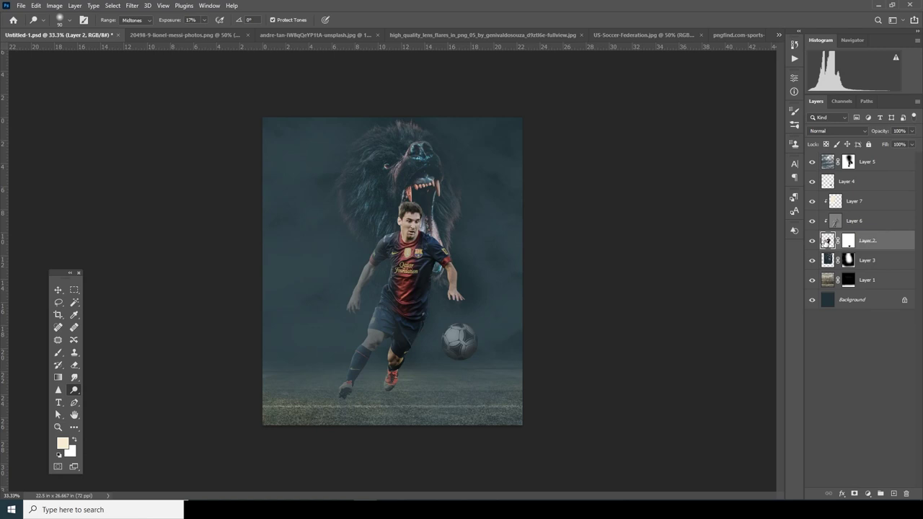
Zoom in on the player and pick the Smudge Tool with a Soft Round brush.
scroll(397, 250, up, 6)
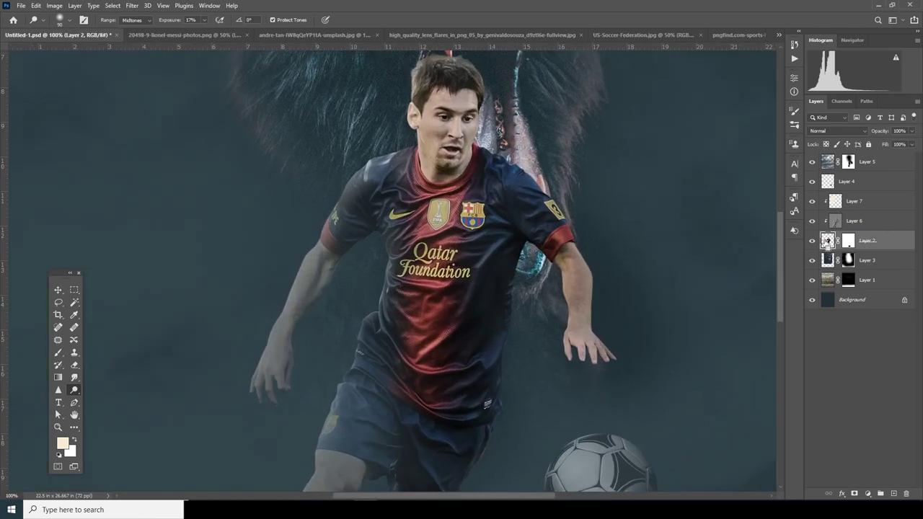
scroll(536, 179, up, 5)
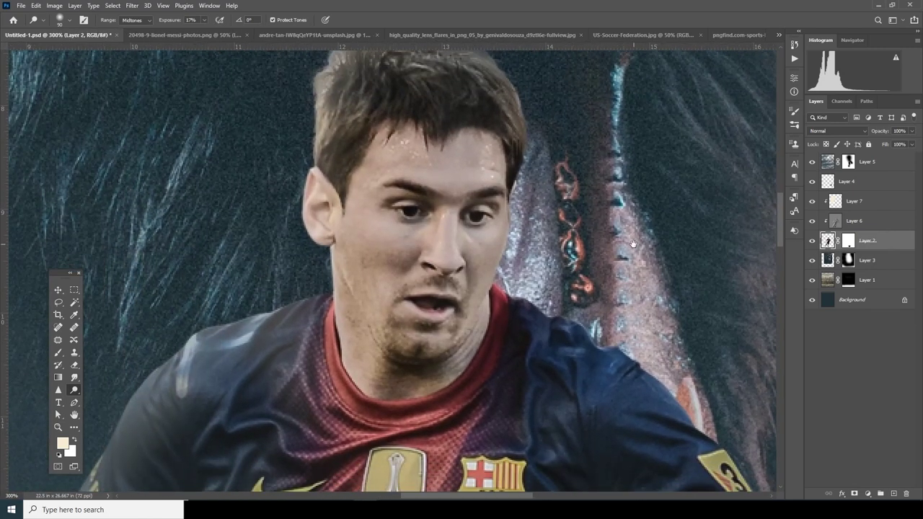
drag(74, 377, 111, 388)
click(111, 388)
click(71, 23)
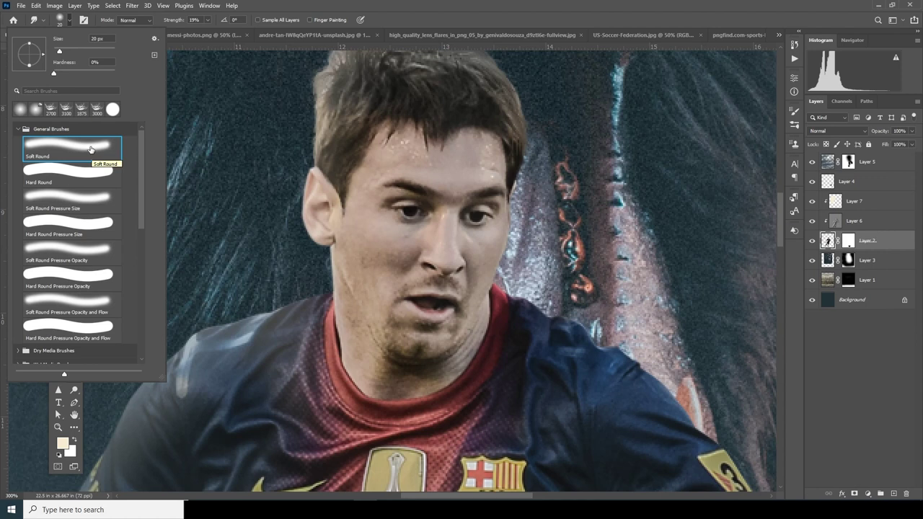
click(89, 148)
click(483, 164)
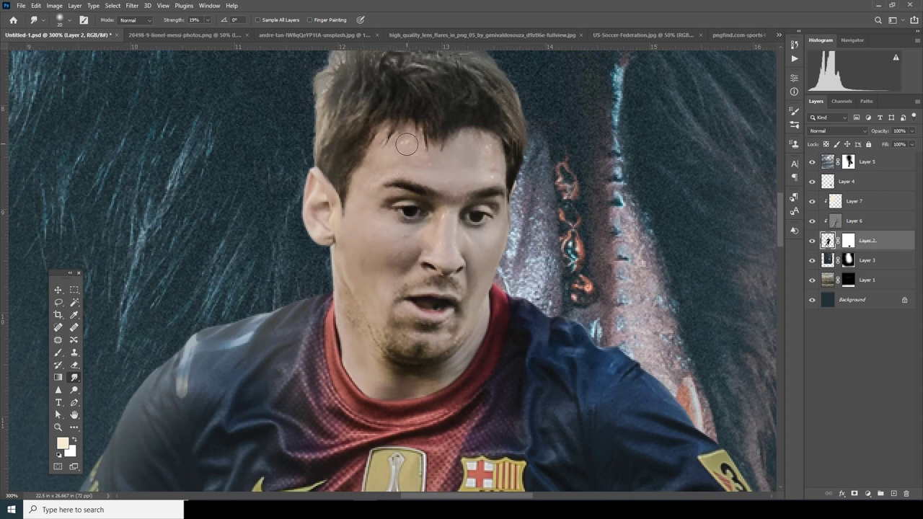
Set the smudge brush to 9 px, soften the hair and arm edges, and zoom out.
key(bracketleft)
key(bracketleft)
scroll(401, 223, down, 10)
scroll(401, 223, left, 10)
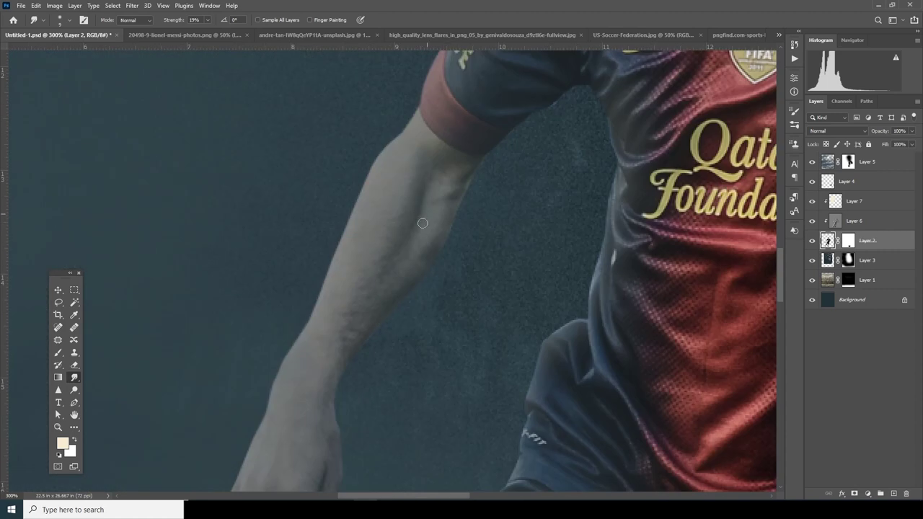
scroll(411, 328, up, 10)
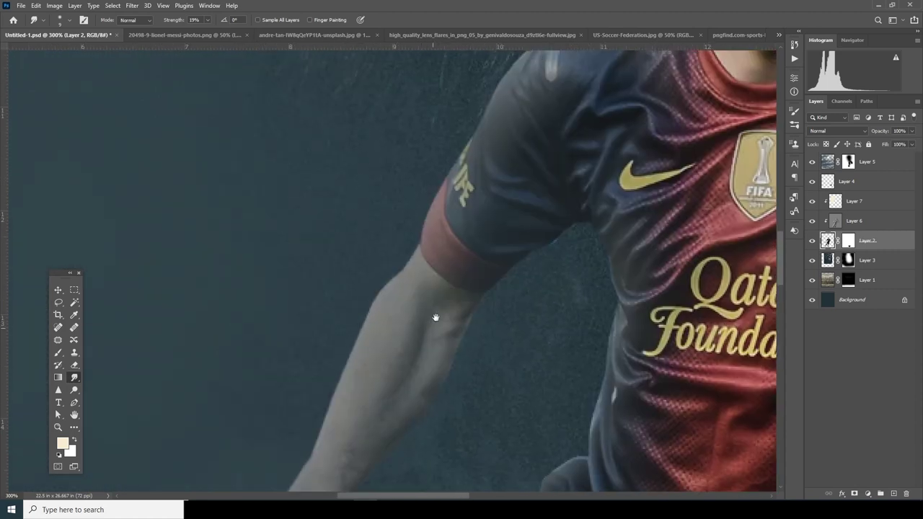
scroll(437, 339, right, 5)
scroll(390, 329, right, 5)
scroll(390, 329, down, 5)
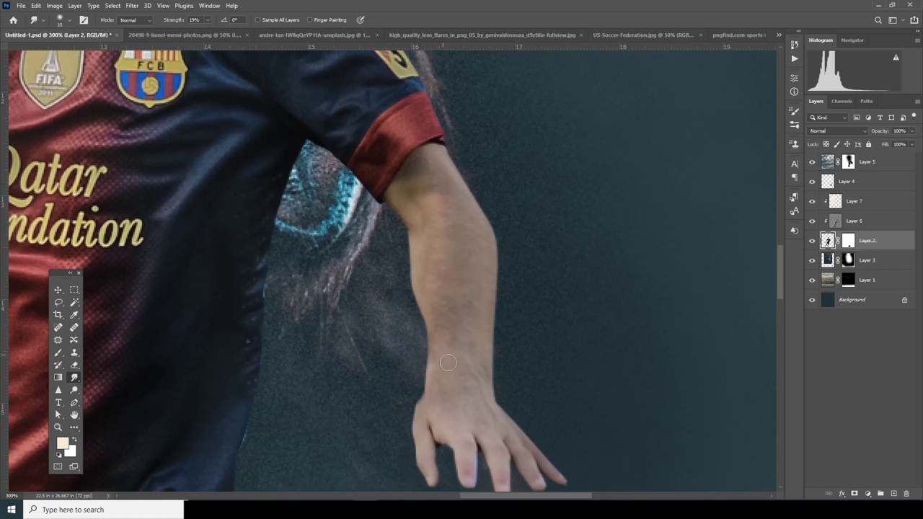
scroll(448, 363, down, 6)
scroll(468, 359, up, 1)
scroll(468, 364, down, 1)
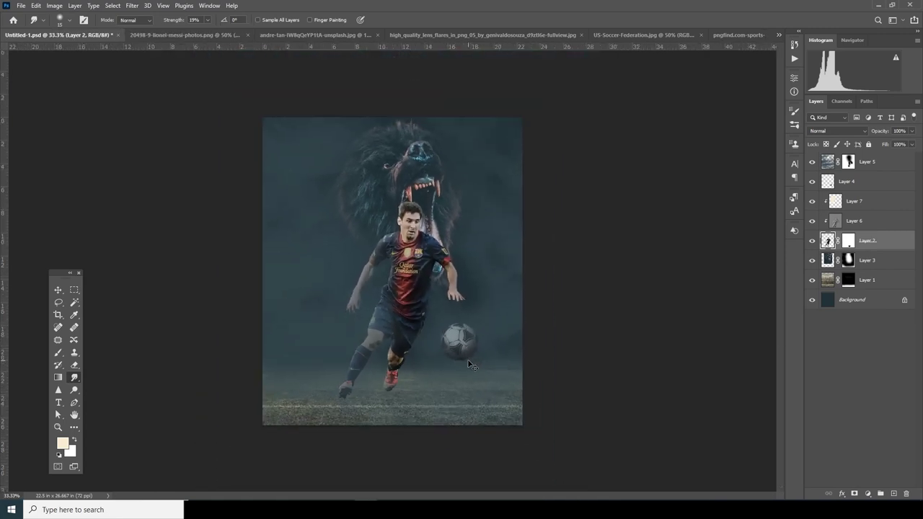
Add a new layer above Layer 1 and set the foreground colour to #171f21.
click(827, 280)
click(894, 494)
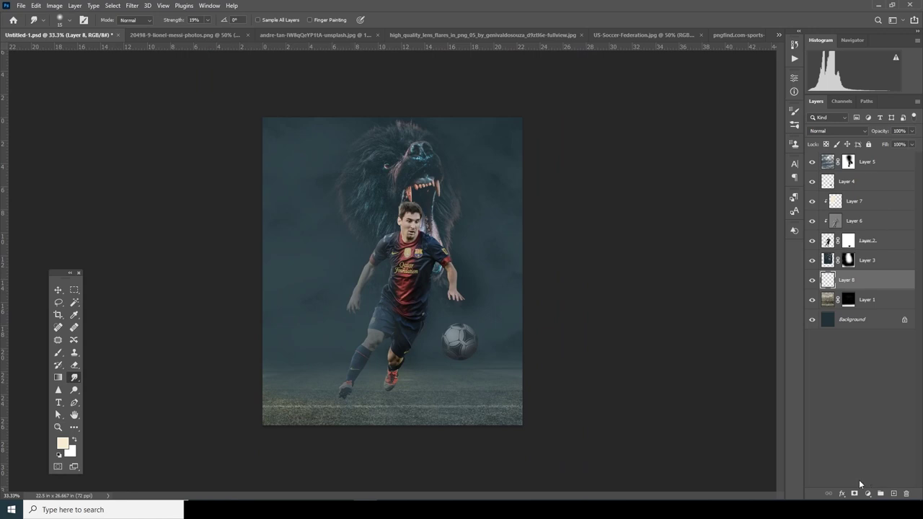
key(b)
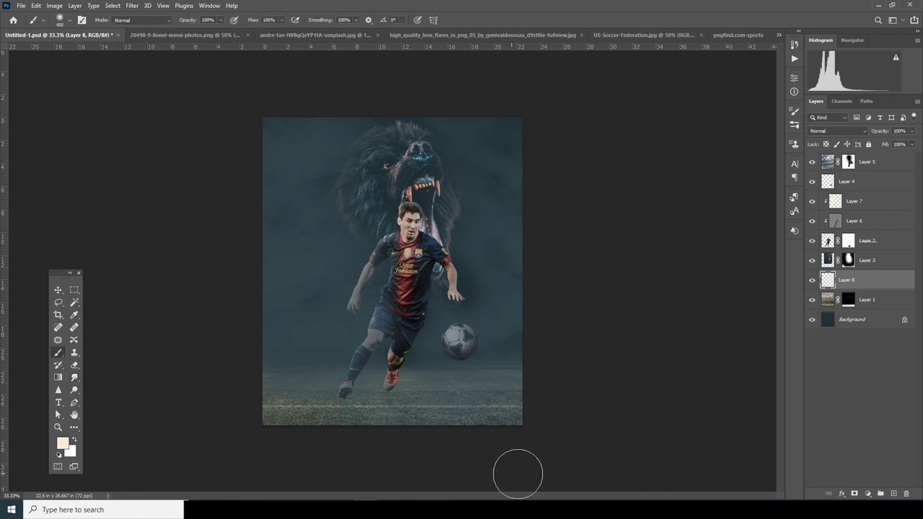
click(62, 444)
click(473, 136)
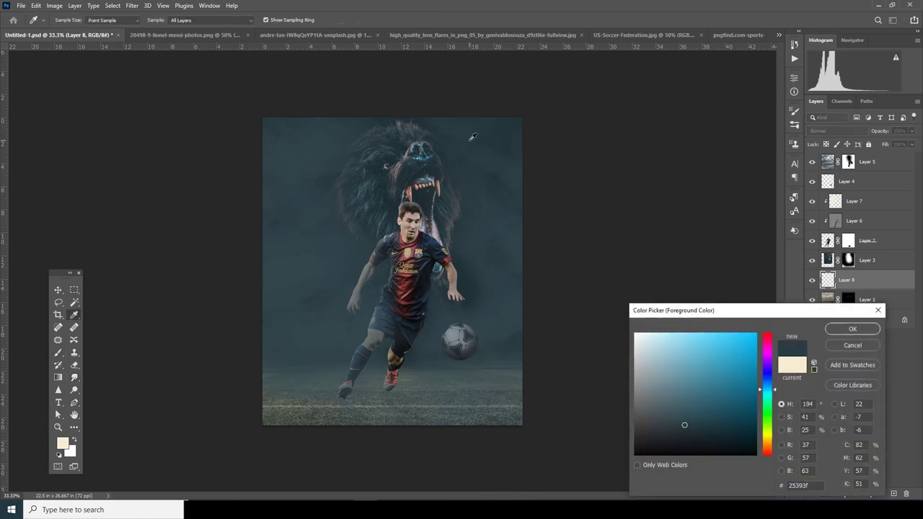
click(671, 439)
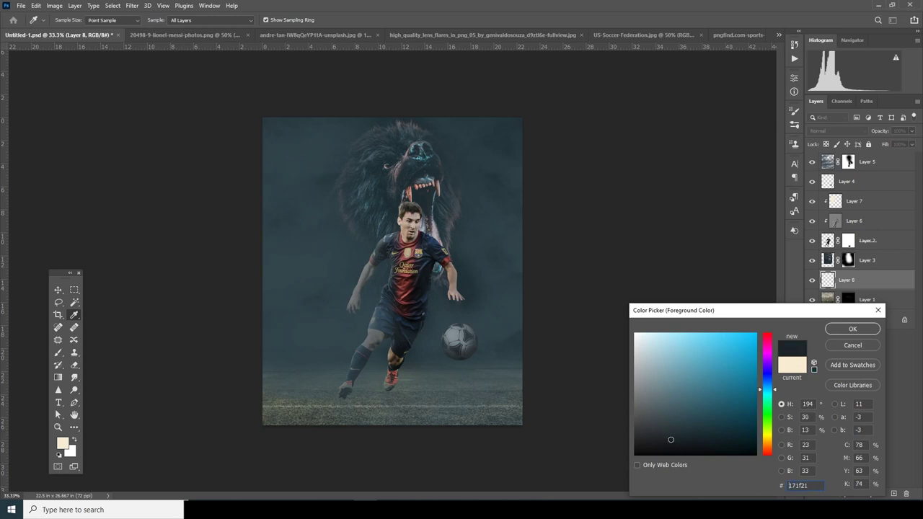
click(839, 330)
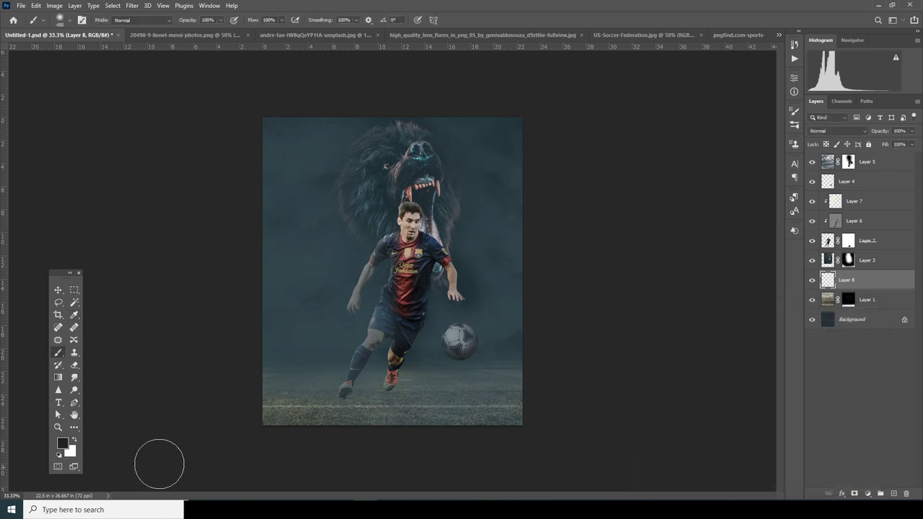
Paint dark along the bottom grass with a large brush and set Layer 8 opacity to 63%.
key(bracketright)
key(bracketright)
key(bracketright)
key(bracketright)
mouse_move(237, 426)
mouse_down()
mouse_move(330, 449)
mouse_move(437, 452)
mouse_move(427, 450)
mouse_move(541, 433)
mouse_move(540, 422)
mouse_move(497, 451)
mouse_move(444, 457)
mouse_move(256, 455)
mouse_move(303, 454)
mouse_move(280, 437)
mouse_move(325, 437)
mouse_move(294, 423)
mouse_move(469, 435)
mouse_up()
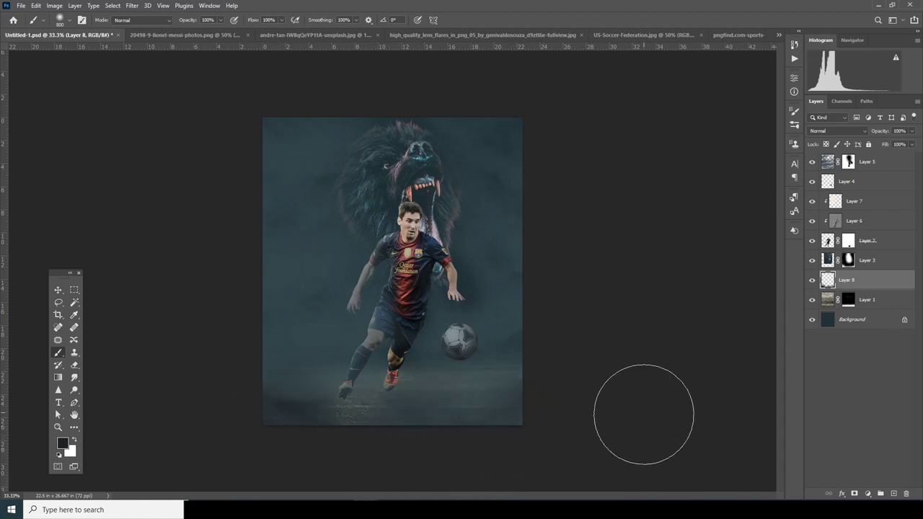
click(914, 130)
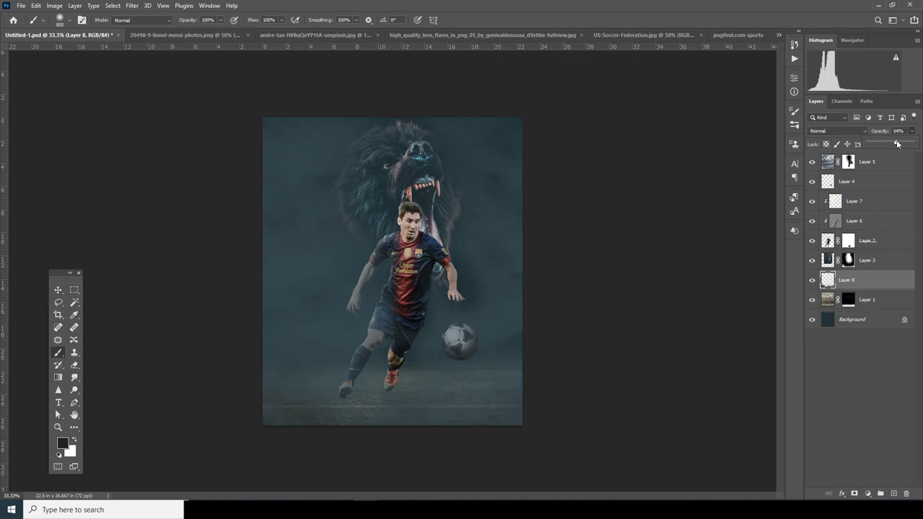
drag(898, 144, 895, 144)
key(v)
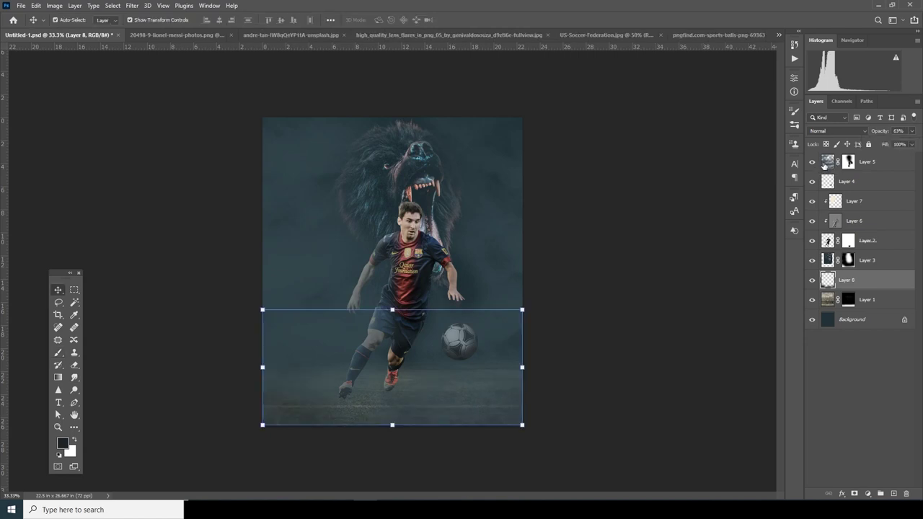
Paint black on Layer 5's mask to clear the haze from the player's legs.
click(828, 164)
click(812, 162)
click(812, 162)
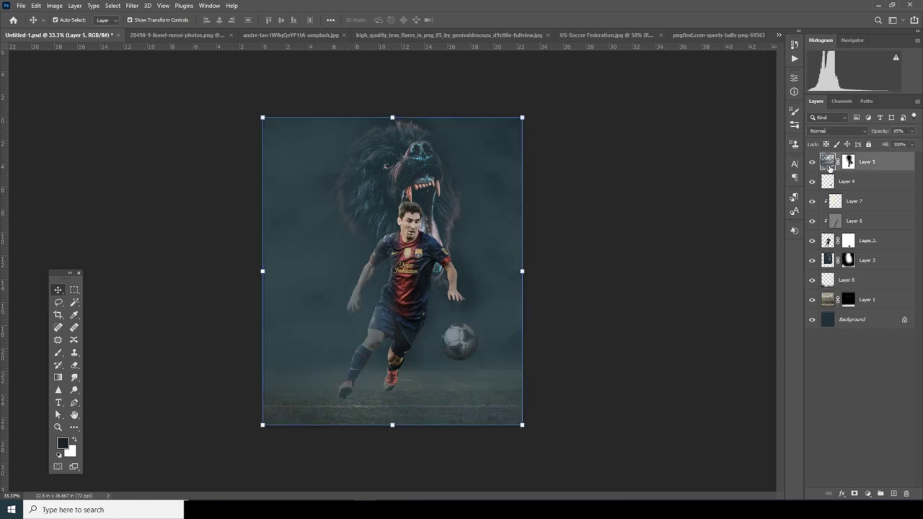
click(849, 162)
key(b)
mouse_move(354, 355)
mouse_down()
mouse_move(408, 363)
mouse_move(426, 351)
mouse_move(409, 349)
mouse_move(404, 304)
mouse_move(399, 335)
mouse_move(411, 327)
mouse_move(415, 282)
mouse_move(404, 377)
mouse_move(419, 387)
mouse_move(367, 406)
mouse_up()
Paint white with a 500 px brush to restore haze over the left foot.
key(bracketleft)
key(bracketleft)
key(bracketleft)
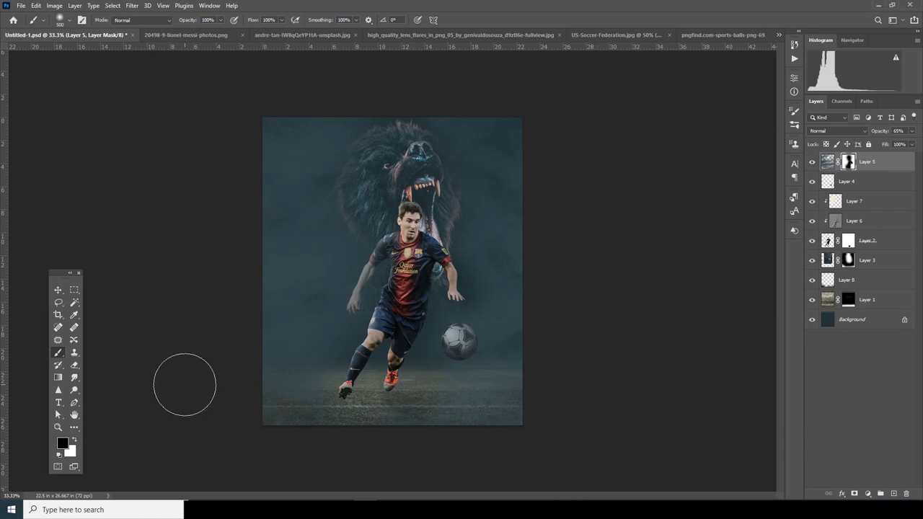
click(73, 440)
mouse_move(336, 391)
mouse_down()
mouse_move(316, 409)
mouse_move(260, 417)
mouse_move(396, 417)
mouse_move(453, 429)
mouse_move(433, 440)
mouse_move(226, 437)
mouse_move(434, 427)
mouse_move(420, 388)
mouse_move(393, 403)
mouse_move(404, 422)
mouse_move(416, 382)
mouse_up()
click(216, 35)
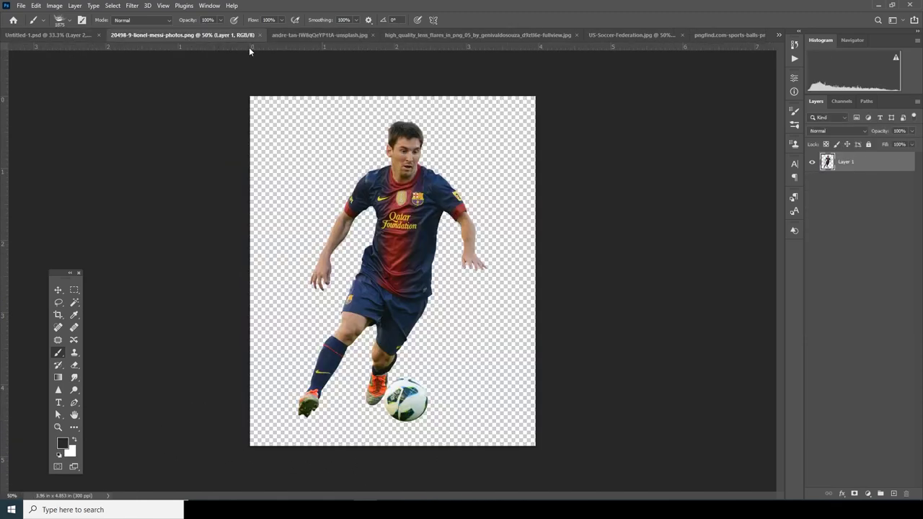
Bring the lens flare into the poster as Layer 9, placed above Layer 4.
click(483, 34)
key(v)
drag(228, 298, 41, 34)
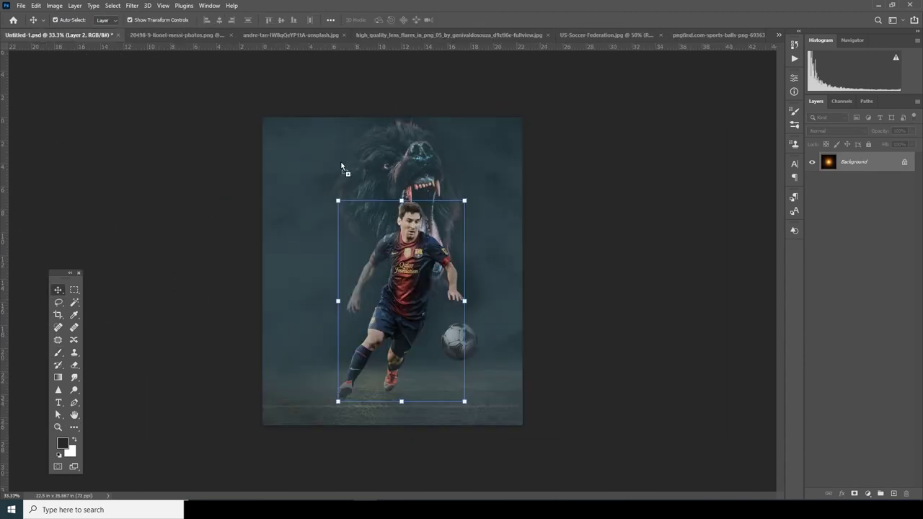
drag(363, 190, 364, 190)
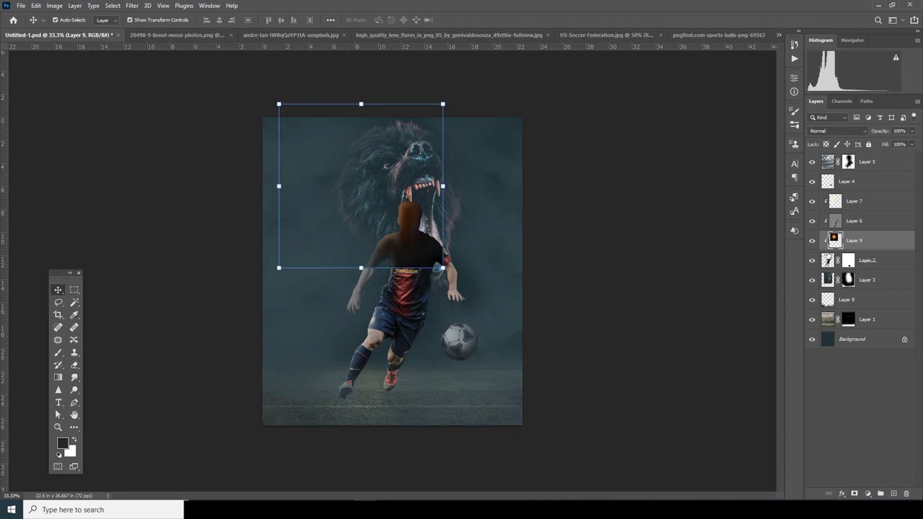
drag(837, 245, 834, 190)
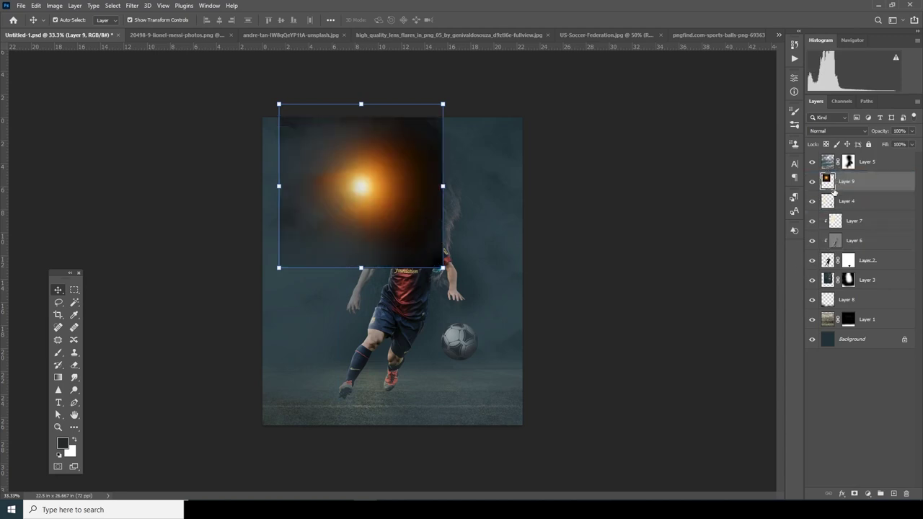
Set Layer 9 to Screen, move it beside the player's head, and enlarge it to about 118%.
click(832, 131)
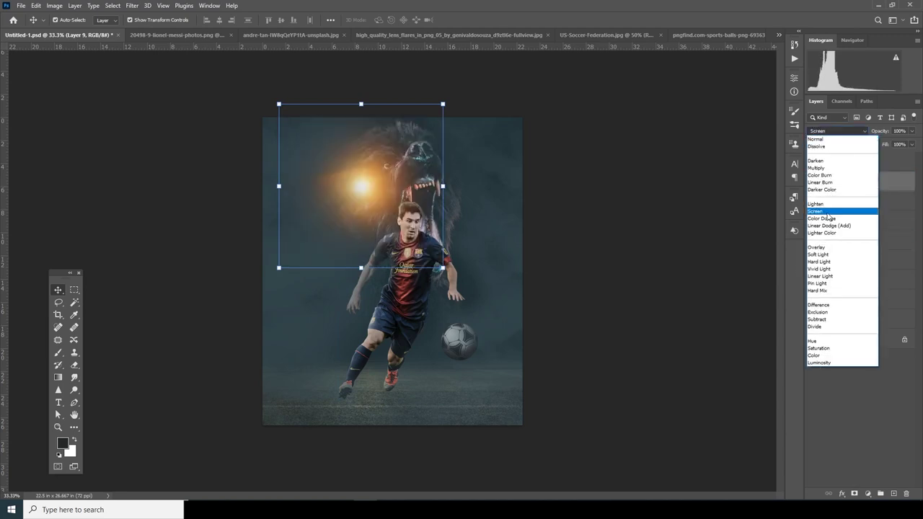
click(826, 211)
drag(380, 209, 403, 249)
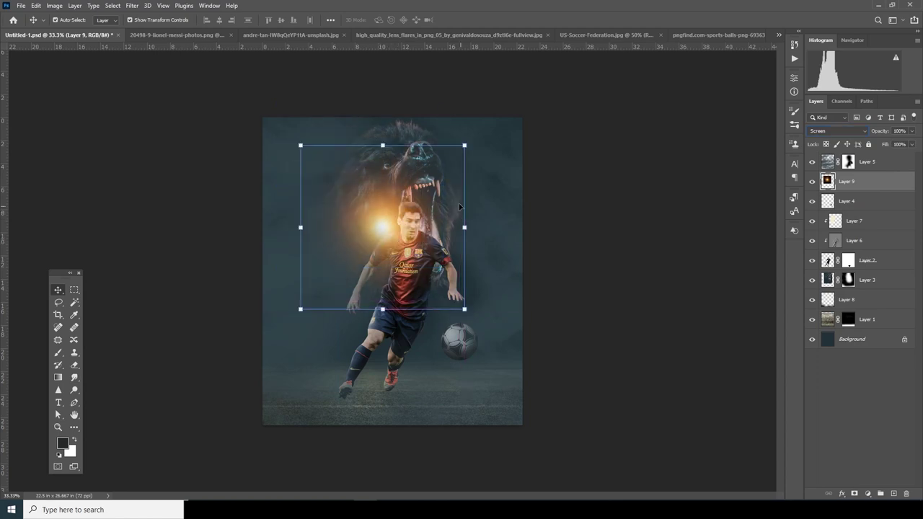
drag(463, 146, 480, 131)
key(Return)
Apply a Gaussian Blur with radius 64 to the orange glow.
click(134, 5)
mouse_move(159, 129)
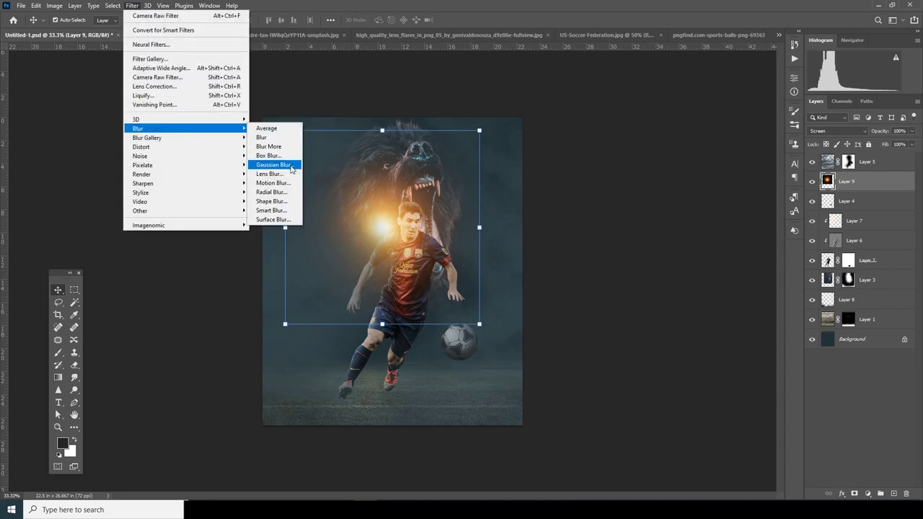
click(274, 164)
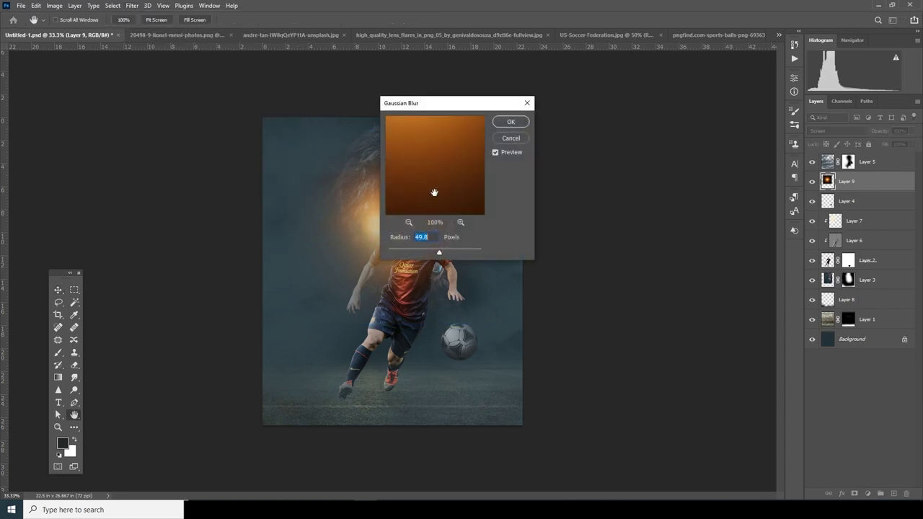
click(409, 222)
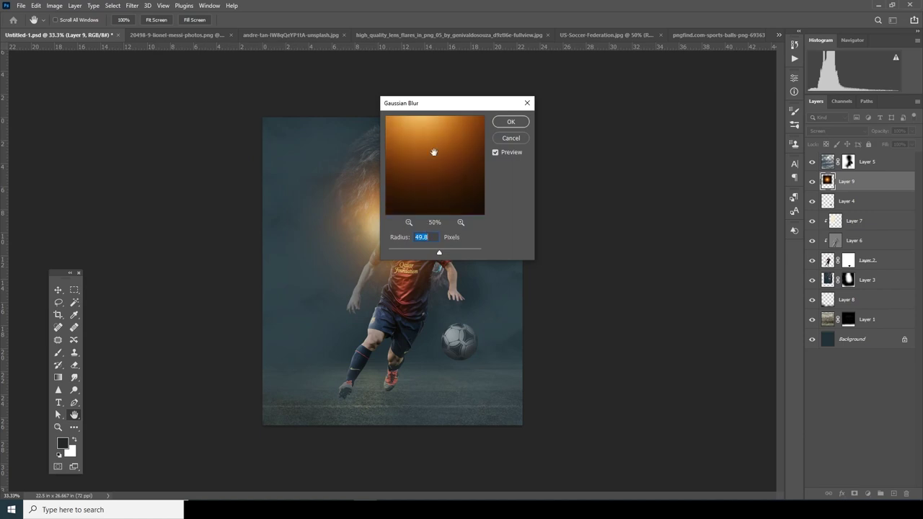
drag(444, 110, 566, 95)
click(530, 208)
click(530, 208)
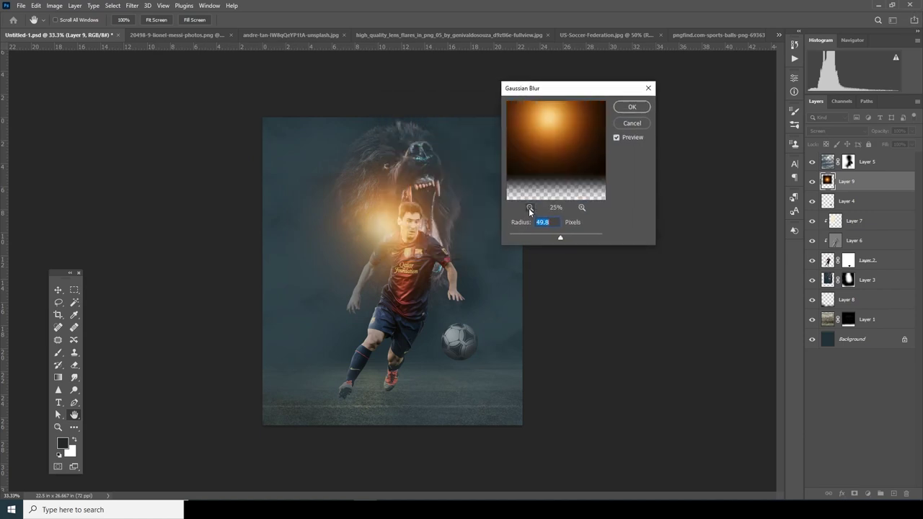
click(531, 208)
drag(562, 240, 564, 241)
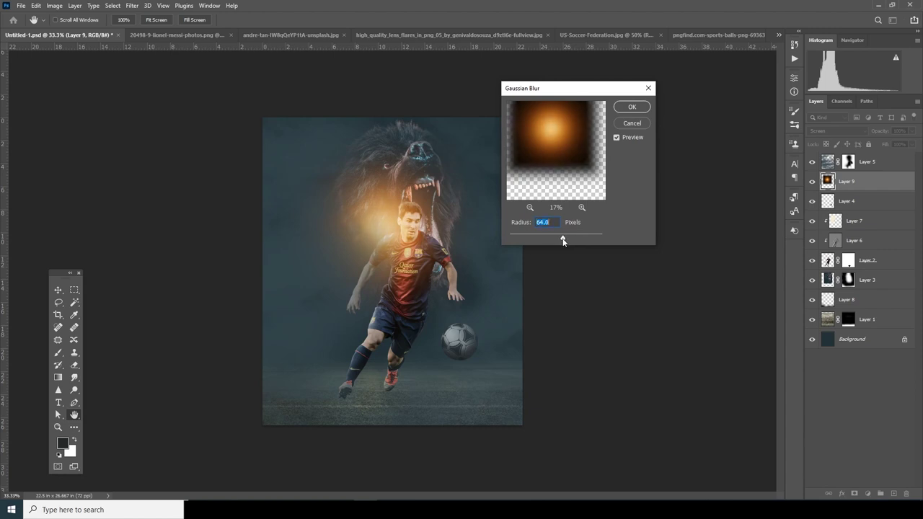
click(628, 106)
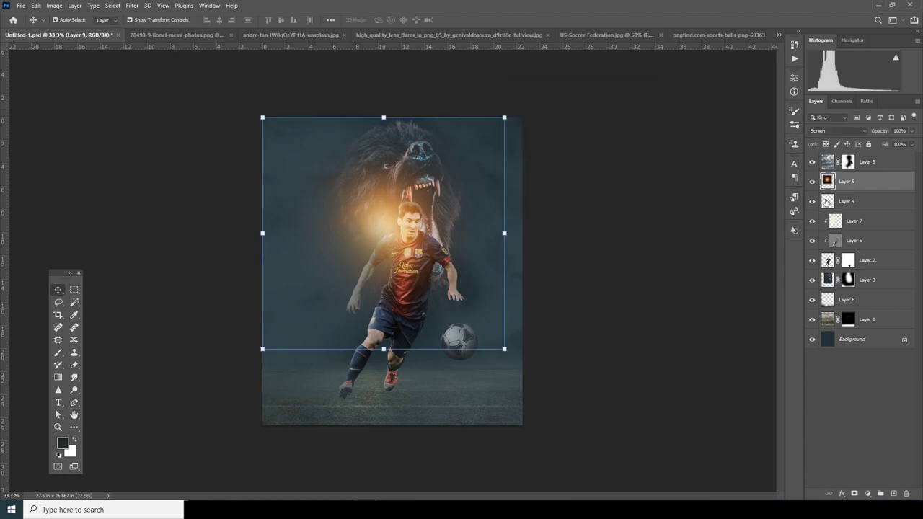
Shrink the glow slightly to about 91% and move it down over the player.
mouse_move(507, 118)
mouse_down()
mouse_move(486, 134)
mouse_move(494, 129)
mouse_up()
drag(407, 225, 407, 236)
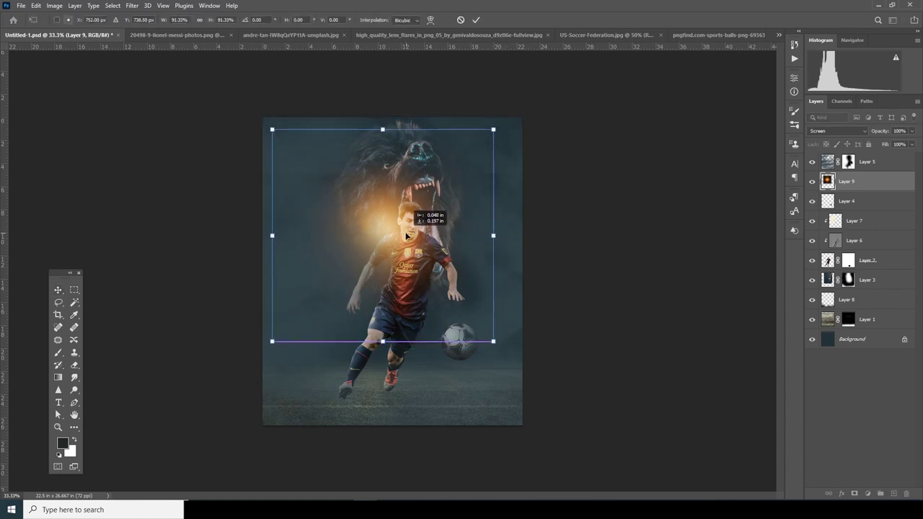
key(Return)
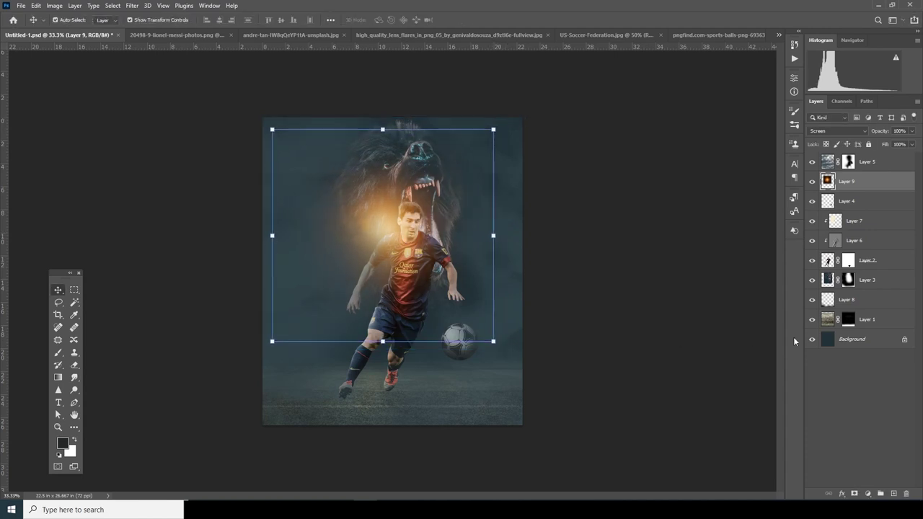
click(830, 264)
Scale Layers 2, 6 and 7 to 111.56% and shift them up-left.
shift+click(833, 216)
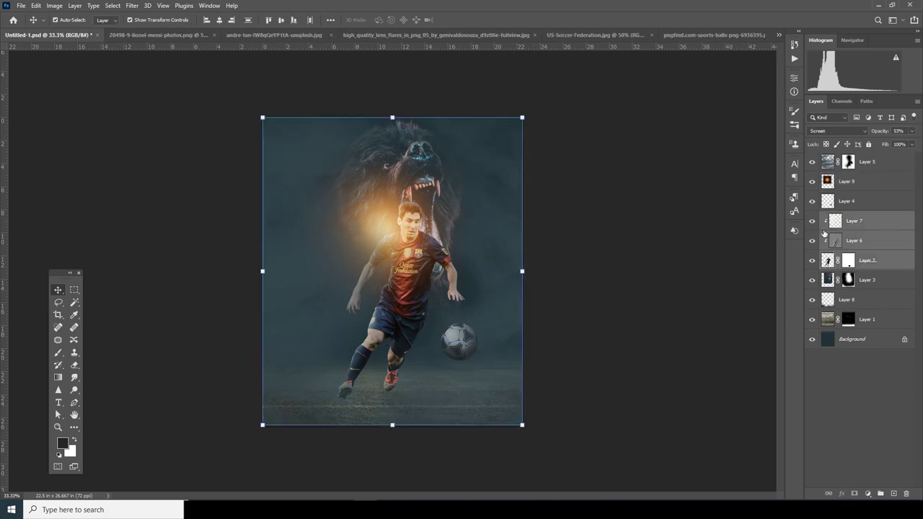
drag(523, 116, 538, 98)
mouse_move(414, 236)
mouse_down()
mouse_move(413, 215)
mouse_move(421, 219)
mouse_move(406, 222)
mouse_up()
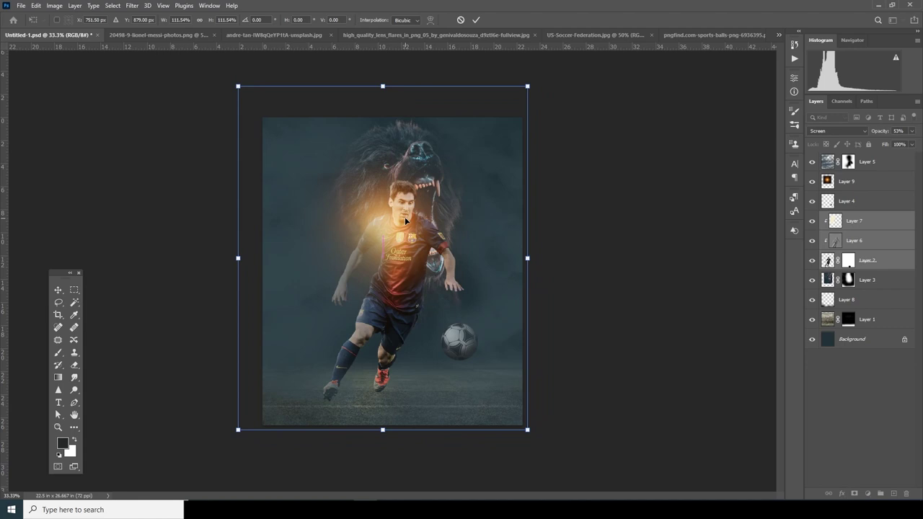
key(Return)
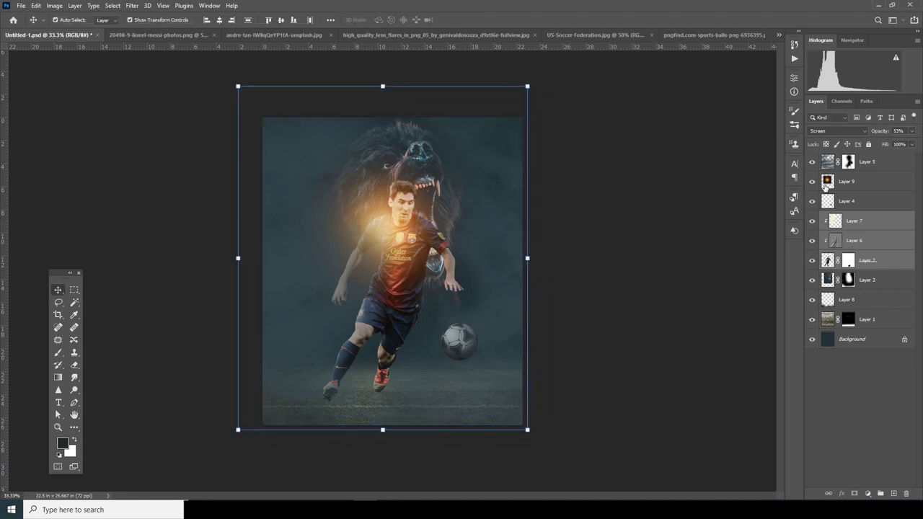
Move Layer 9's glow up-left so it stays behind the player.
click(827, 183)
ctrl+click(379, 228)
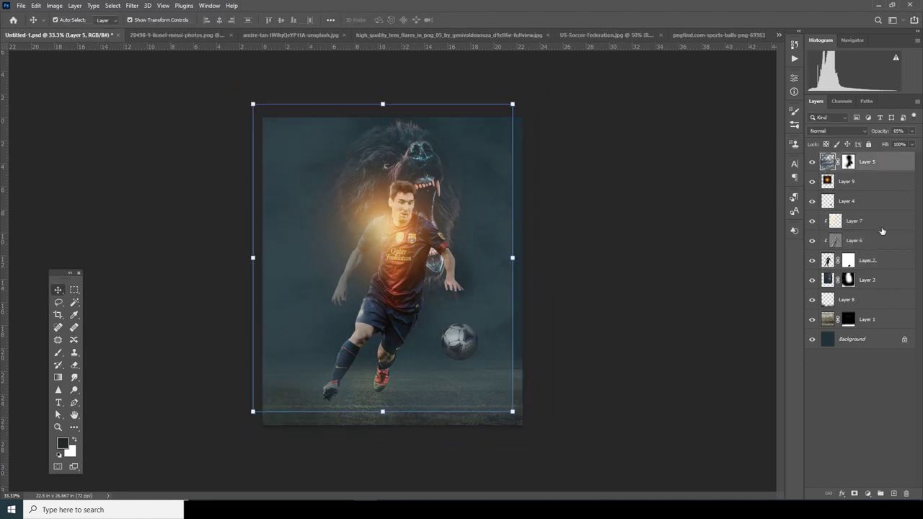
key(ctrl+z)
drag(436, 269, 429, 249)
key(Return)
click(828, 204)
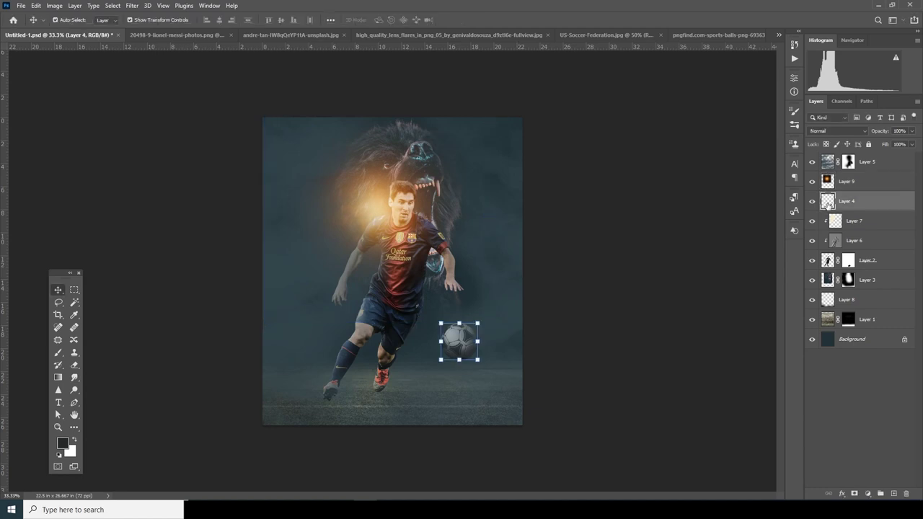
Duplicate Layer 4 and give the copy a Motion Blur of angle -36, distance 288.
key(ctrl+j)
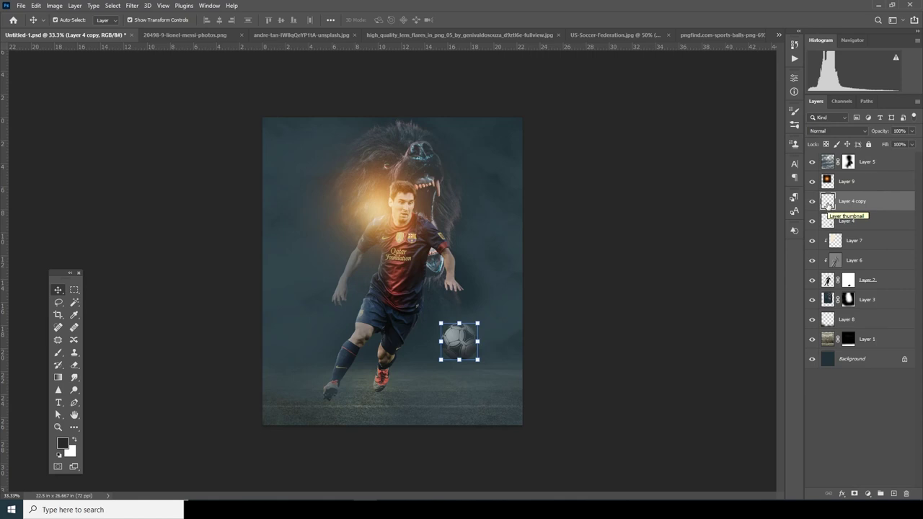
click(132, 6)
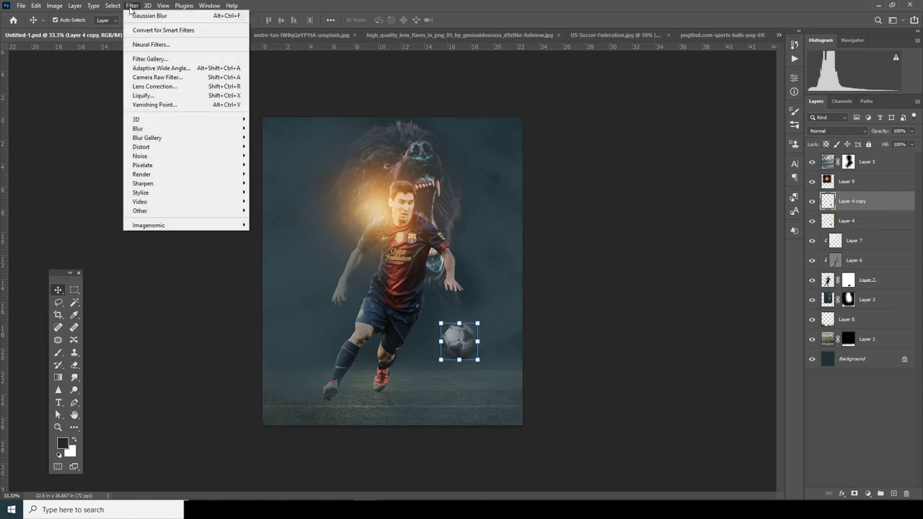
mouse_move(161, 130)
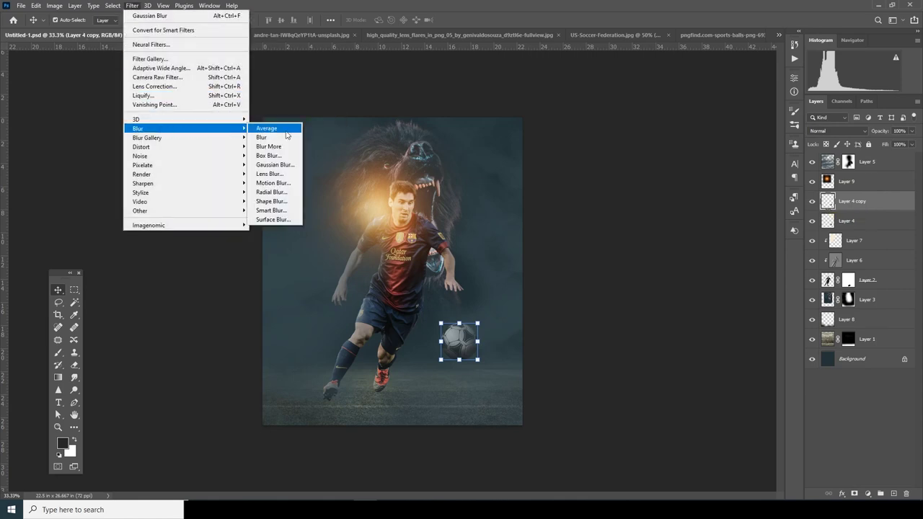
click(274, 183)
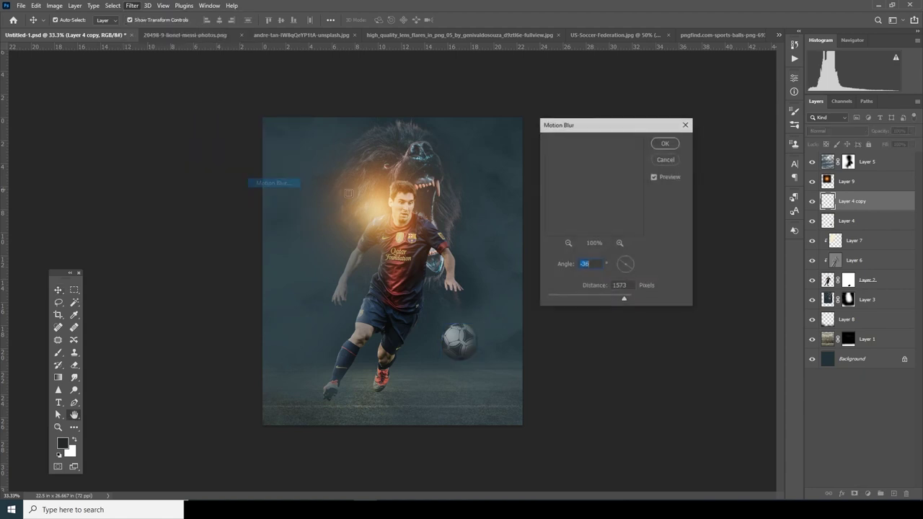
drag(624, 300, 603, 305)
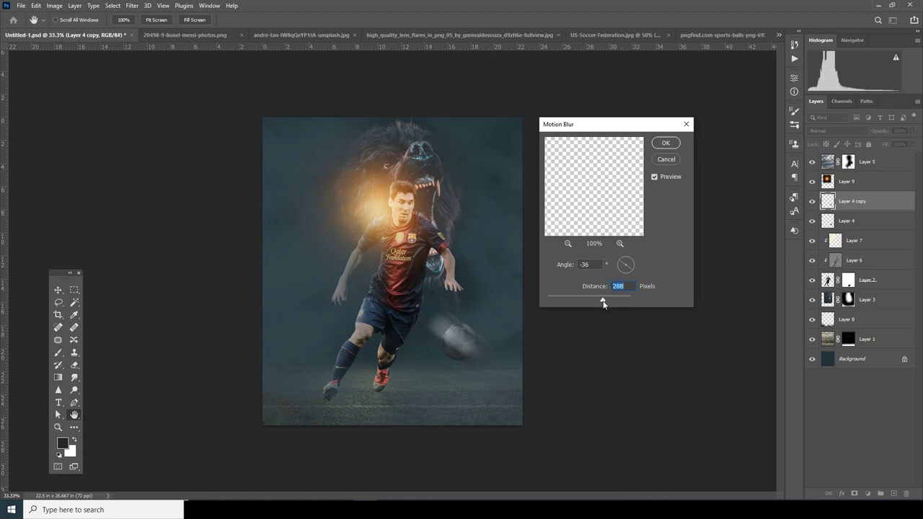
click(666, 143)
Mask Layer 4 copy, painting black with a Soft Round brush over the ball and player.
click(855, 494)
key(x)
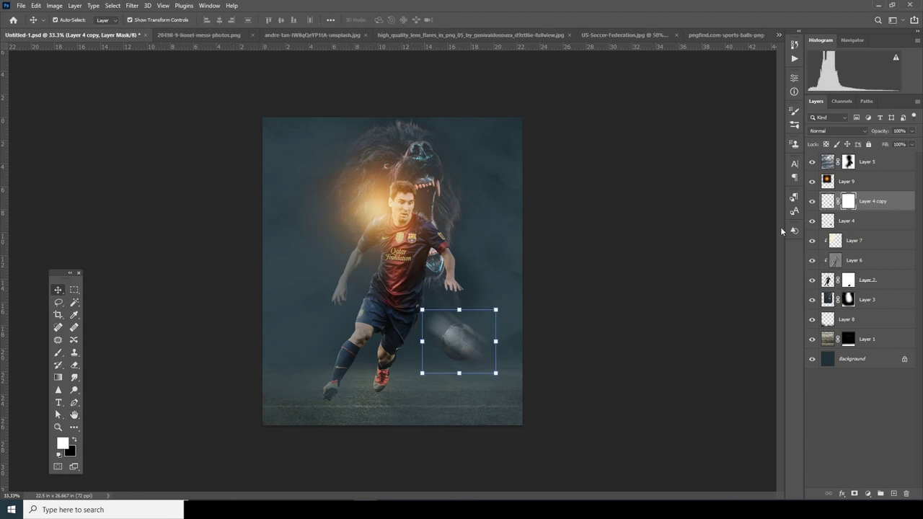
key(b)
click(70, 20)
drag(138, 284, 158, 123)
click(73, 148)
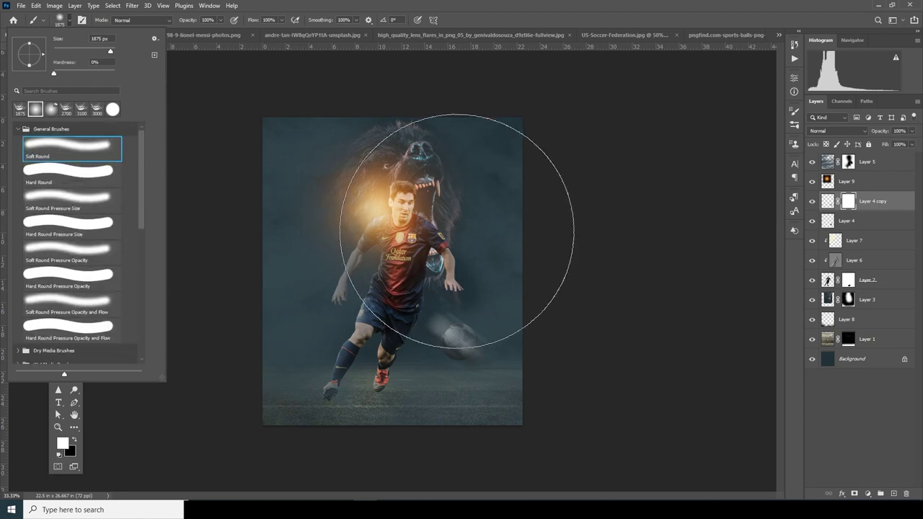
click(848, 204)
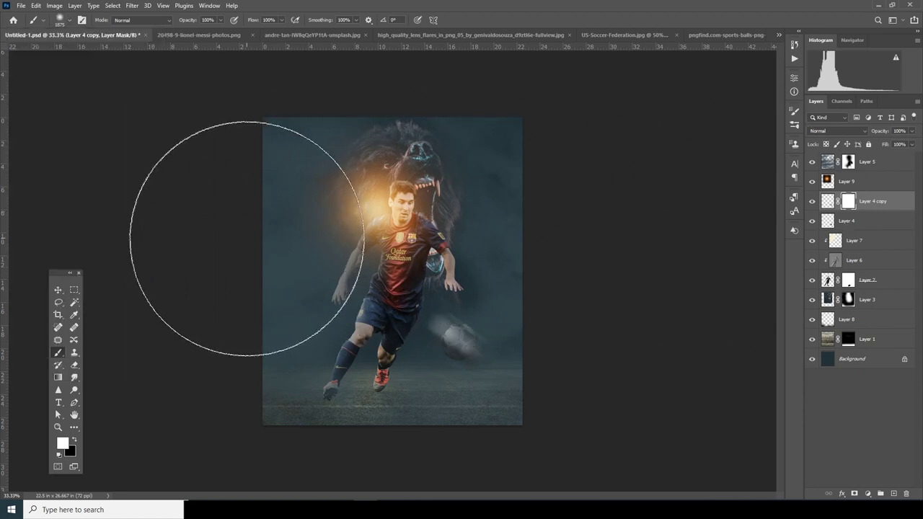
click(75, 439)
key(bracketleft)
key(bracketleft)
key(bracketleft)
key(bracketleft)
key(bracketleft)
key(bracketleft)
key(bracketleft)
key(bracketleft)
key(bracketleft)
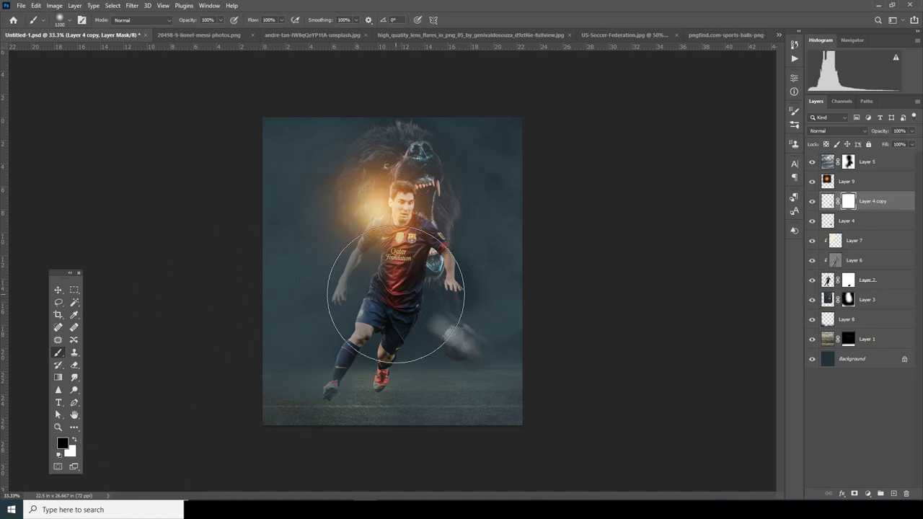
mouse_move(422, 330)
mouse_down()
mouse_move(409, 307)
mouse_move(346, 303)
mouse_move(385, 295)
mouse_move(388, 305)
mouse_up()
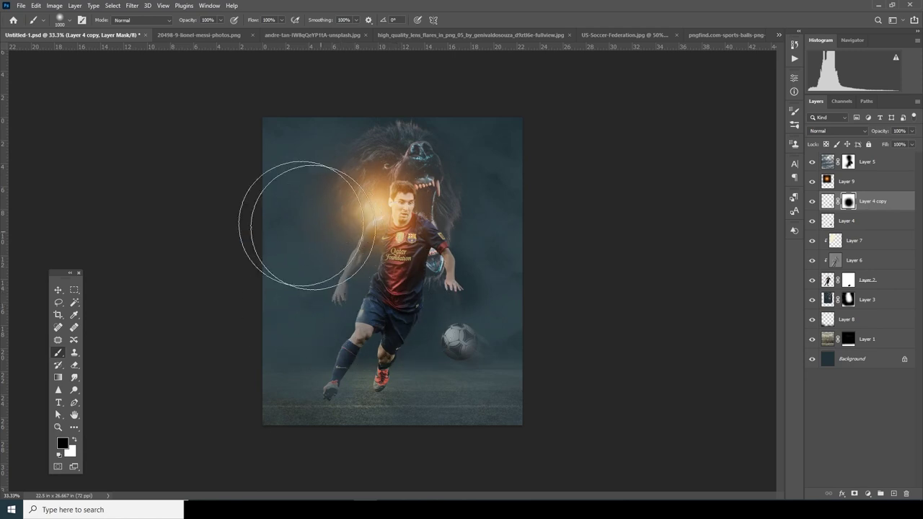
click(827, 282)
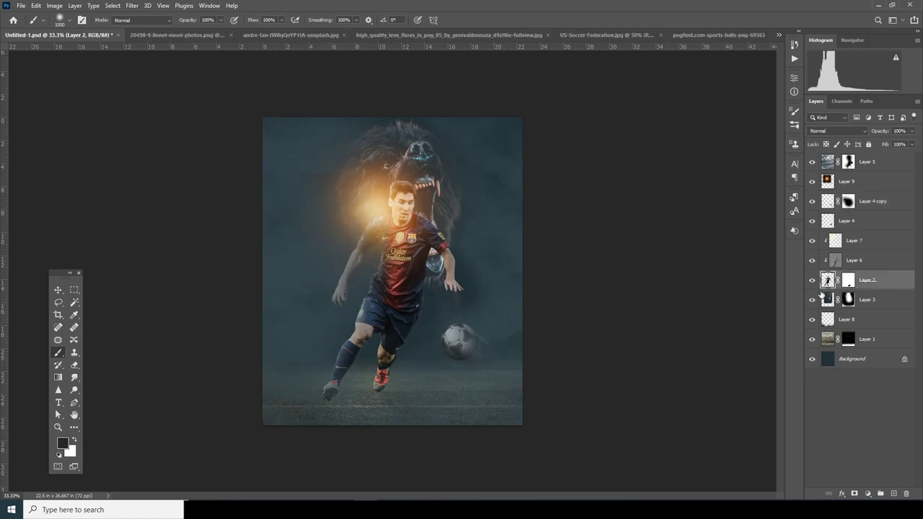
Duplicate Layer 2 and apply a -36°, 779-pixel Motion Blur to the original beneath the copy.
key(ctrl+j)
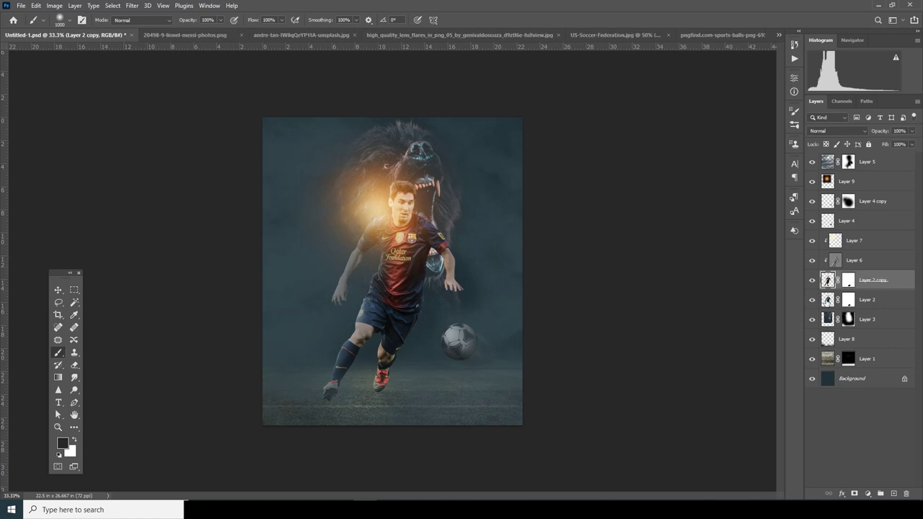
click(827, 301)
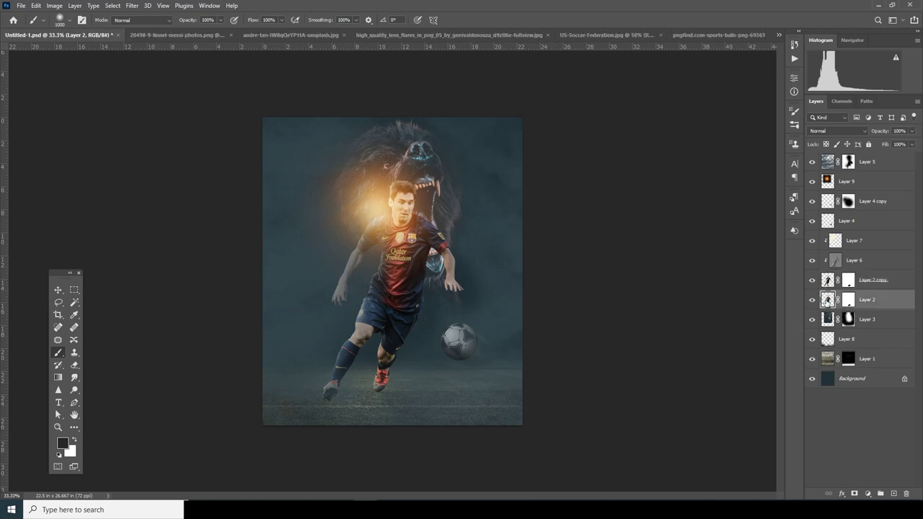
click(133, 6)
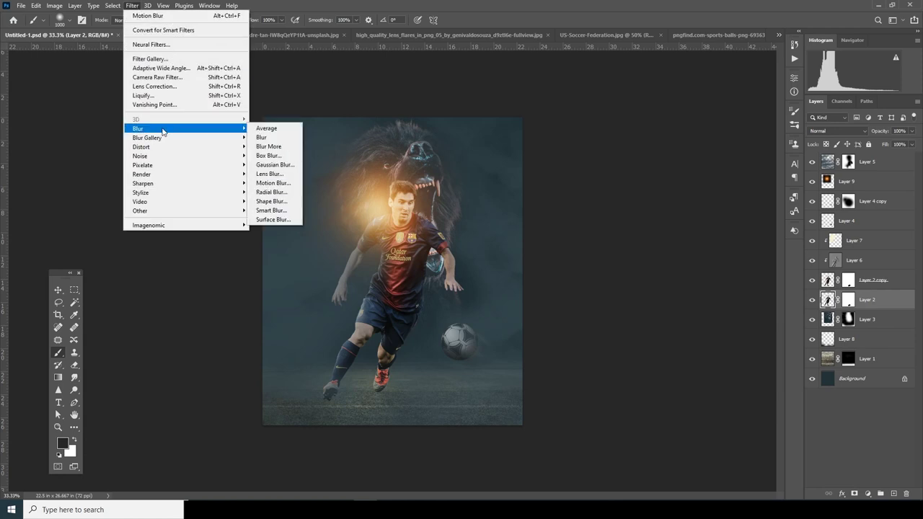
mouse_move(217, 138)
click(280, 185)
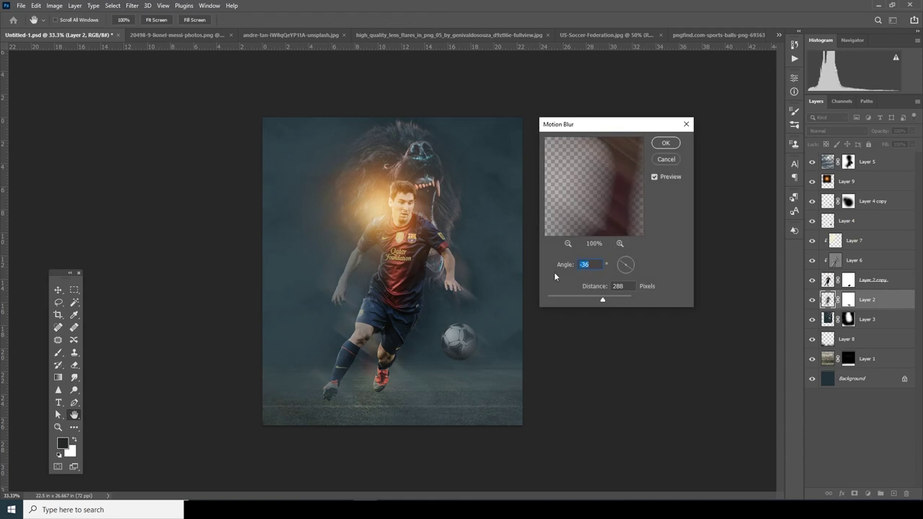
click(607, 299)
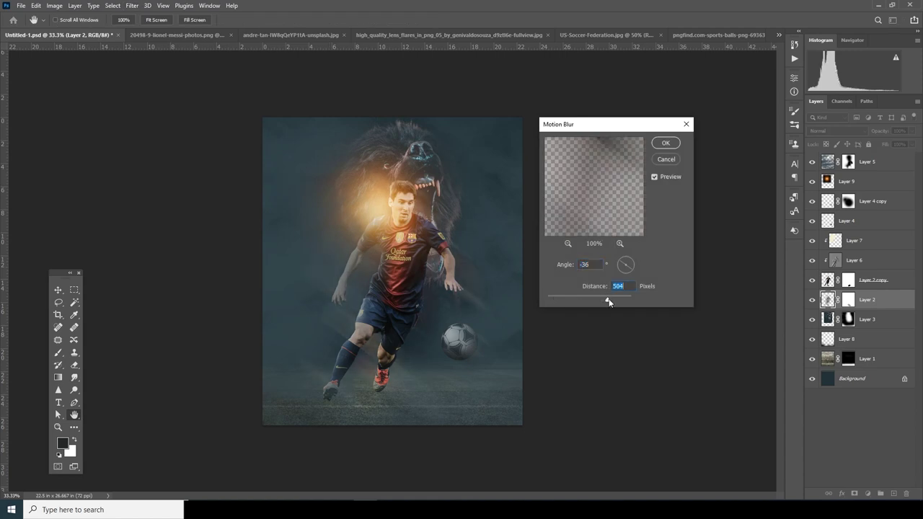
drag(609, 301, 616, 304)
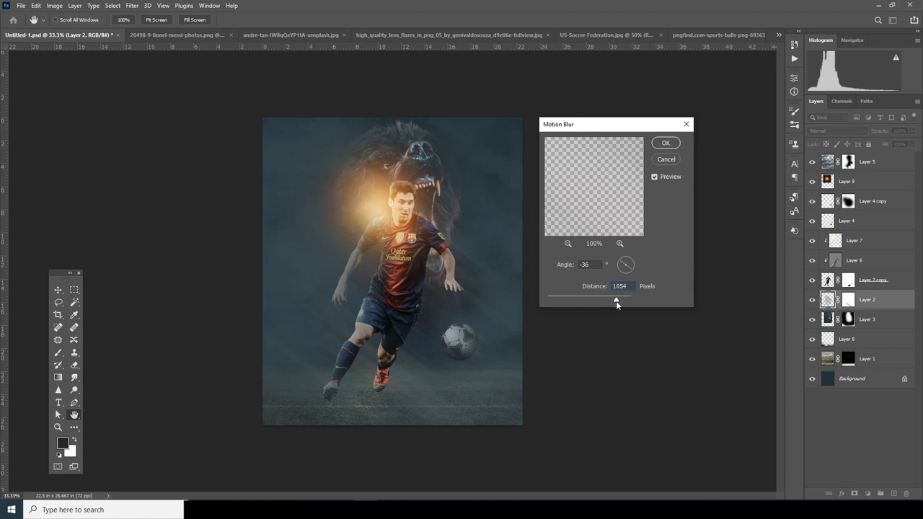
drag(615, 302, 613, 303)
click(613, 304)
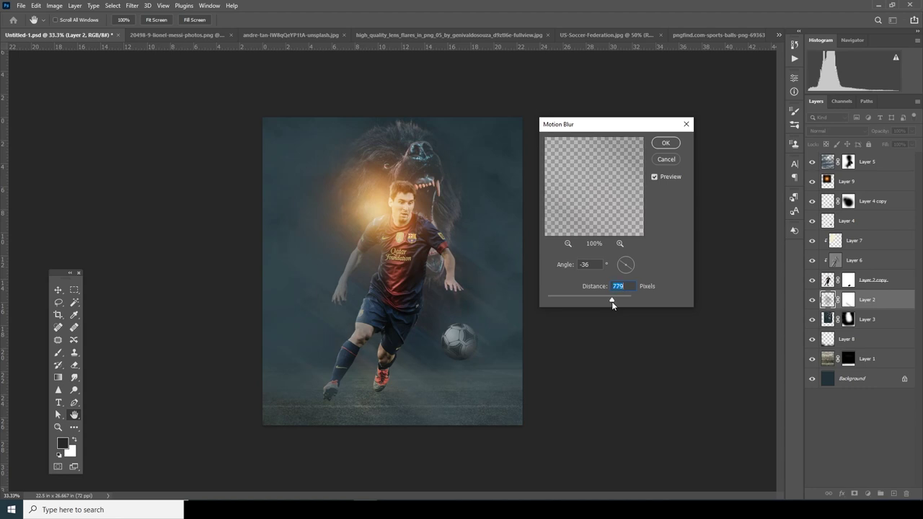
click(668, 144)
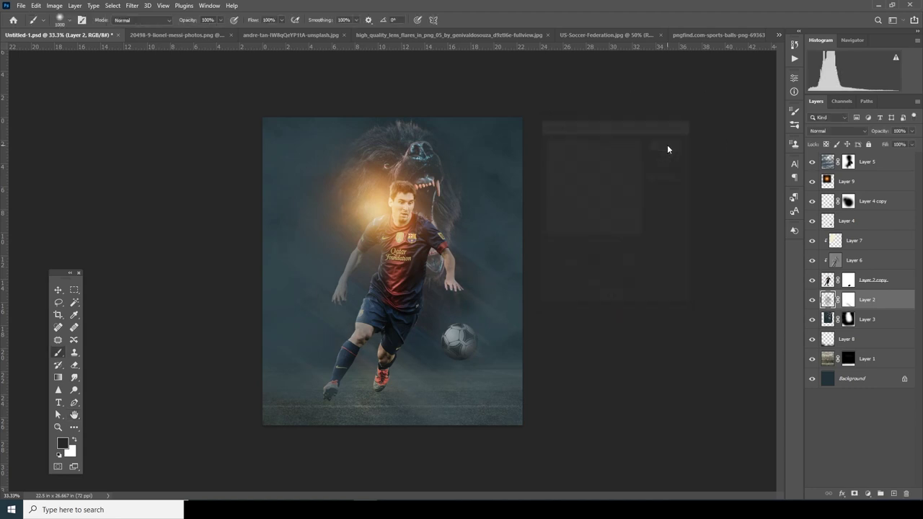
click(829, 162)
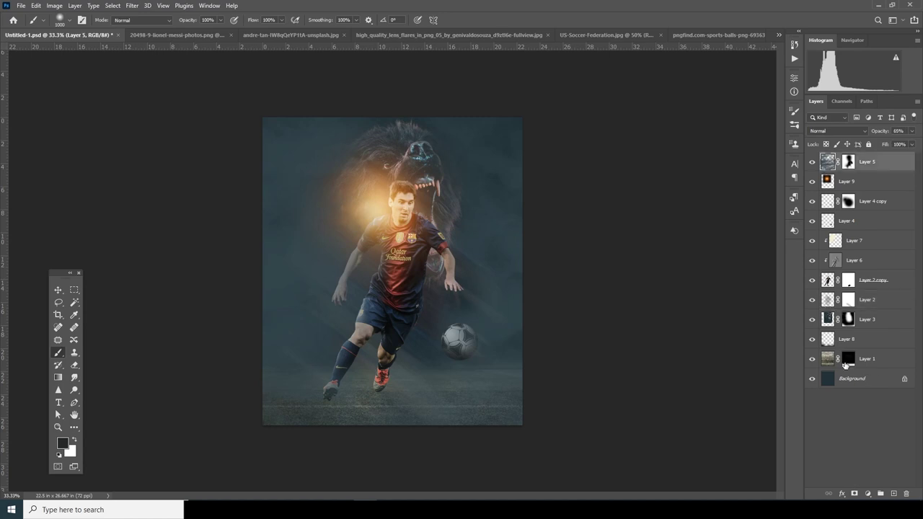
Add a Color Lookup layer and load windymoodlut 2020.cube from the mood lut folder.
click(870, 495)
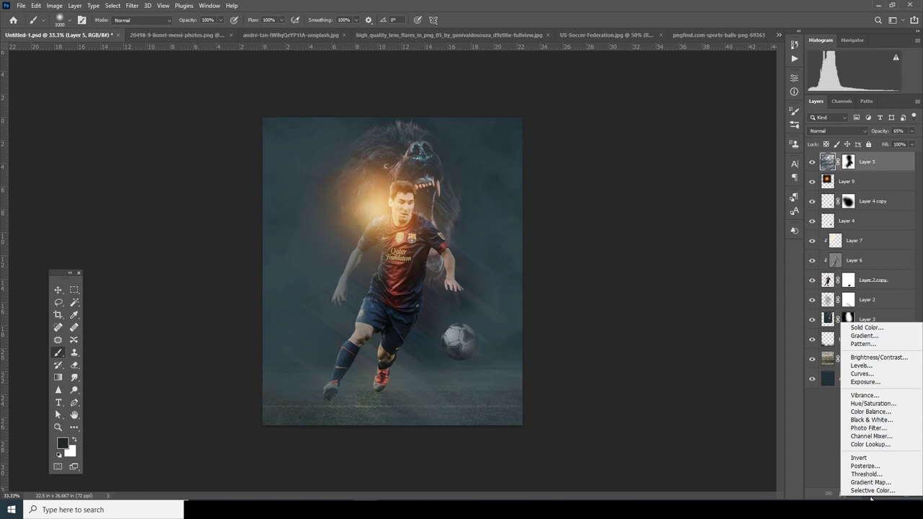
click(870, 445)
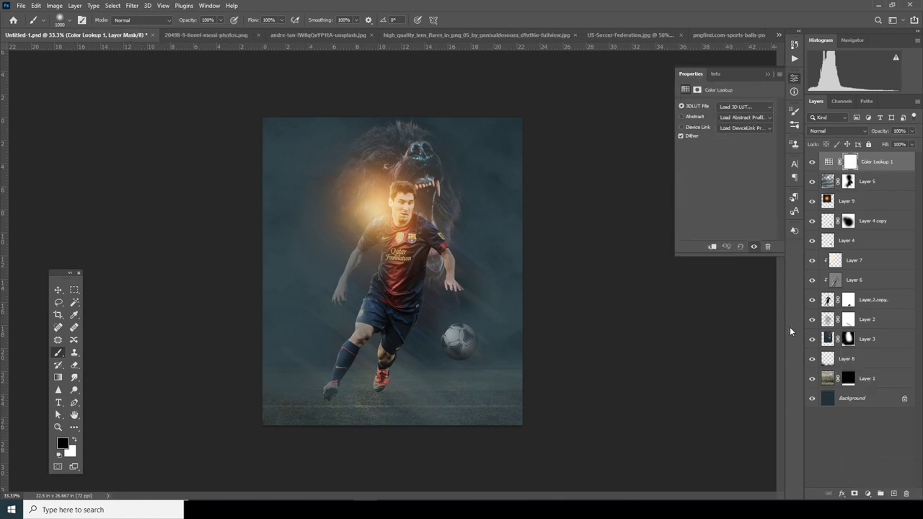
click(745, 108)
click(741, 119)
double_click(289, 162)
click(313, 139)
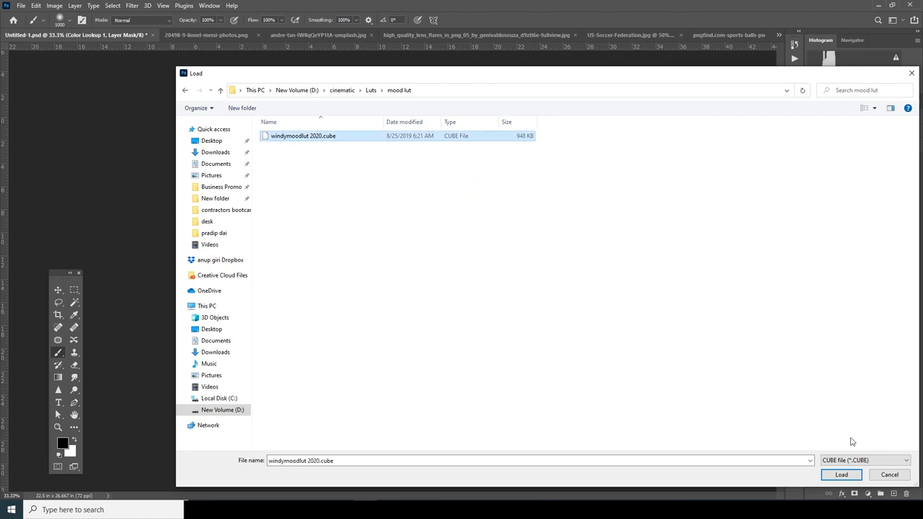
click(841, 476)
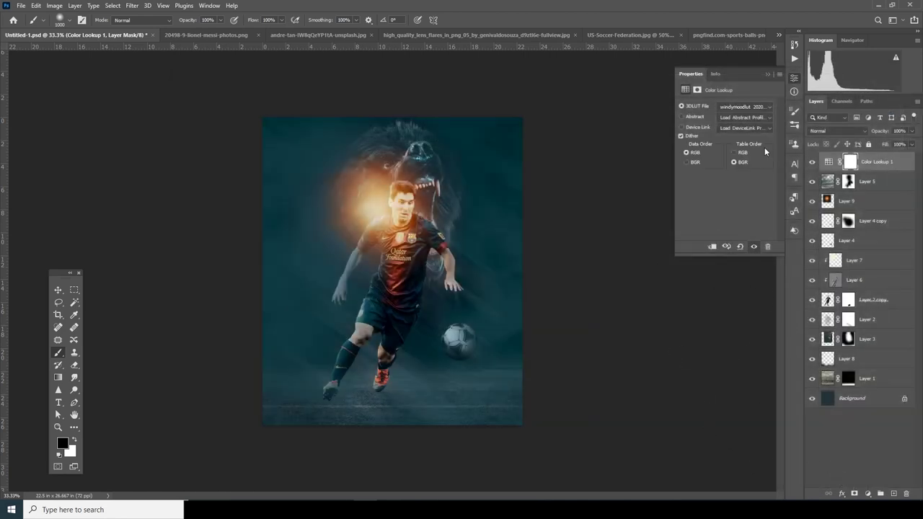
click(833, 163)
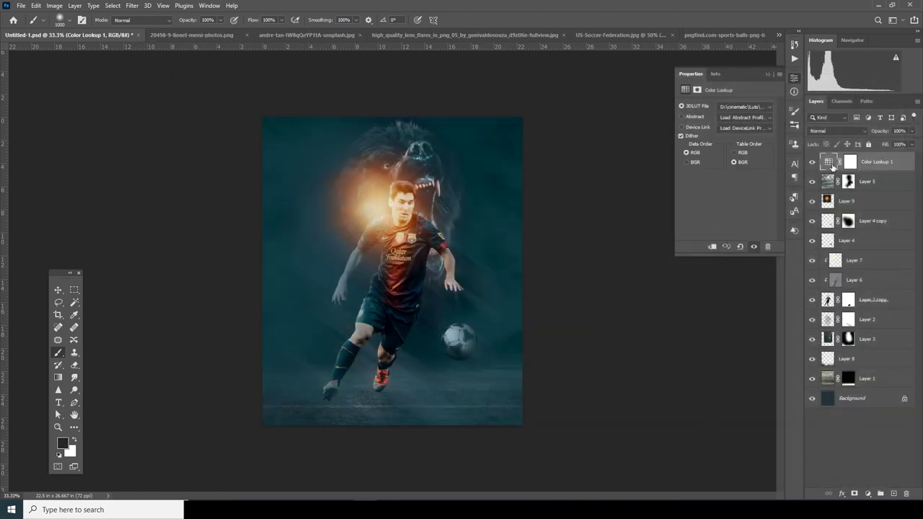
click(912, 134)
Scale Layer 9's flare down to about 81.5% and nudge it up-left behind Messi's head.
click(873, 202)
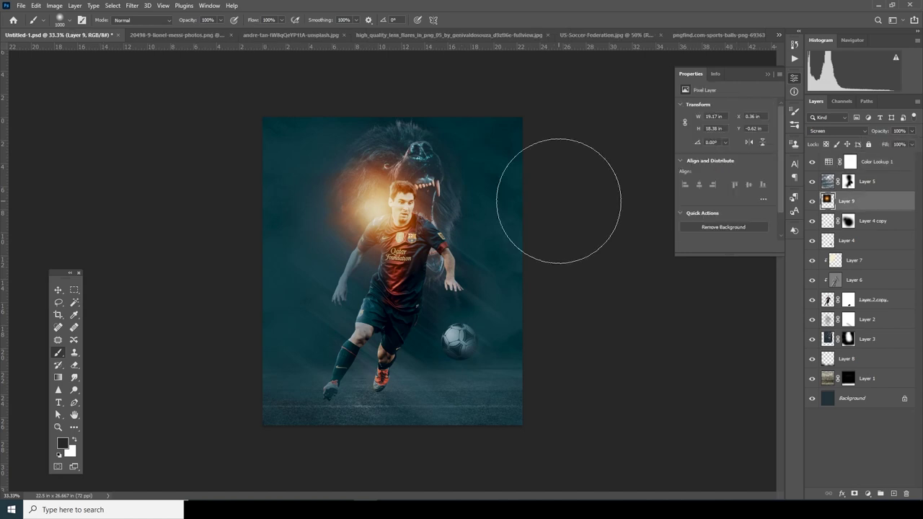
key(ctrl+t)
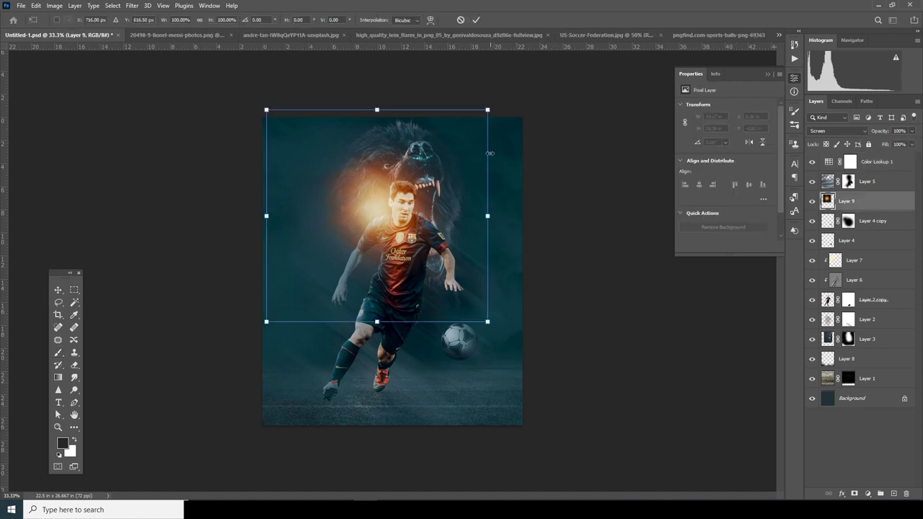
drag(489, 112, 466, 133)
drag(383, 258, 380, 251)
key(Return)
key(b)
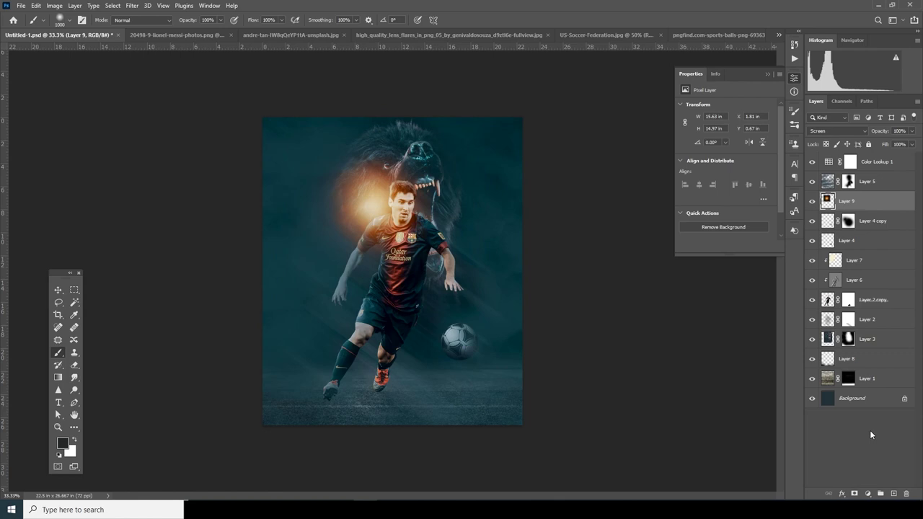
click(829, 382)
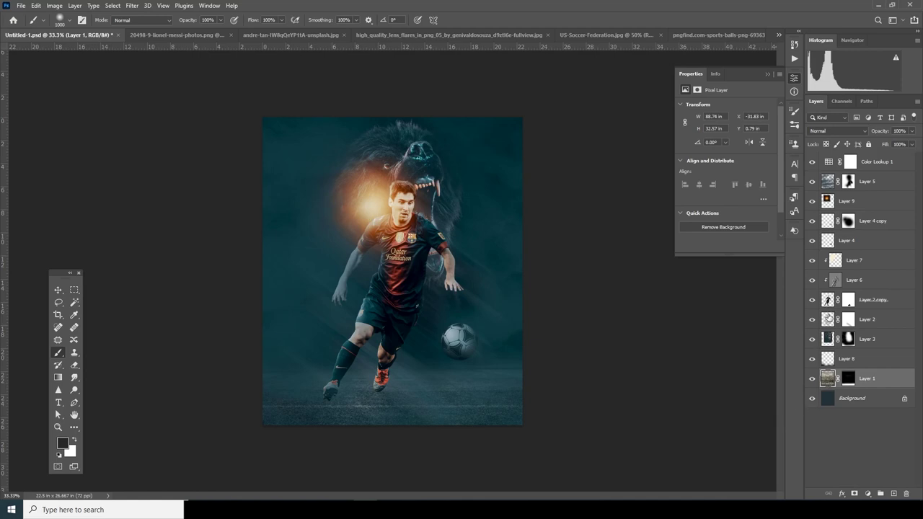
On a new layer above Layer 2, paint a black dab and squash it into a strip under the feet.
click(830, 319)
click(893, 494)
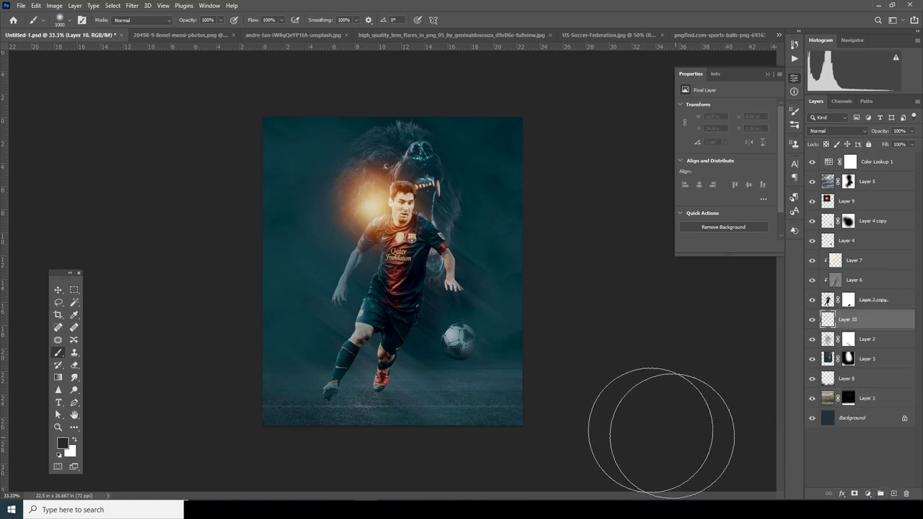
click(383, 351)
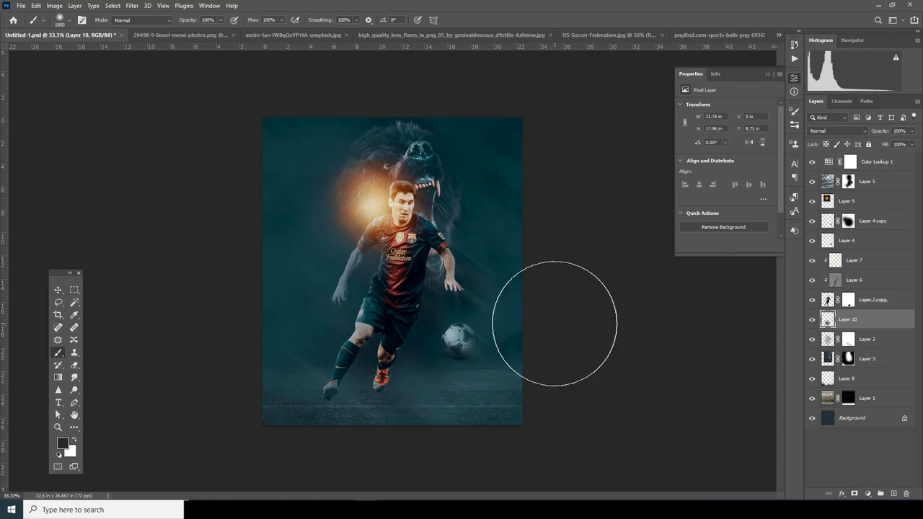
key(ctrl+t)
drag(388, 217, 404, 396)
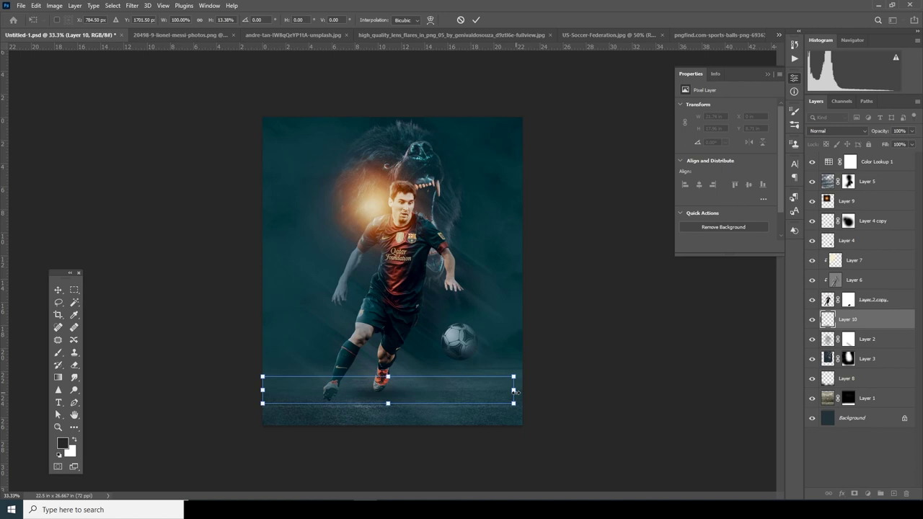
drag(514, 390, 356, 400)
key(Return)
key(b)
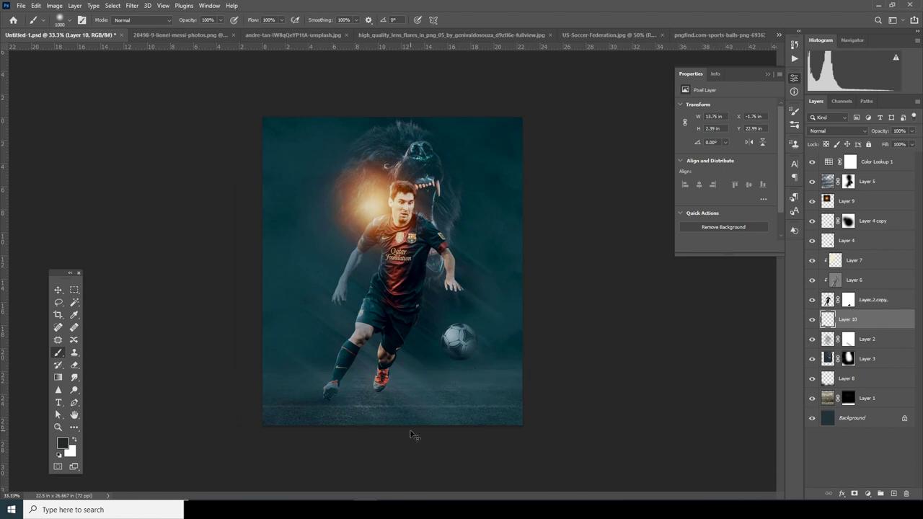
Shift the shadow strip slightly to the right.
key(ctrl+t)
drag(357, 407, 388, 408)
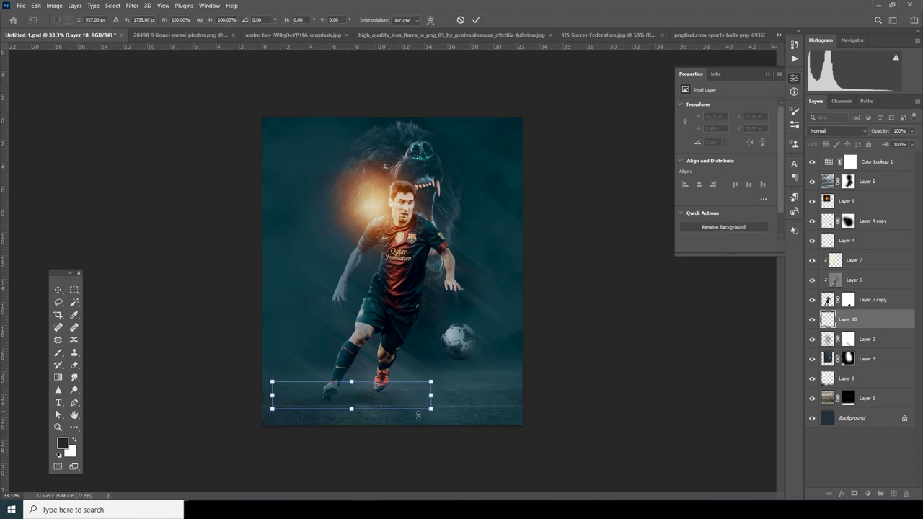
key(Return)
key(b)
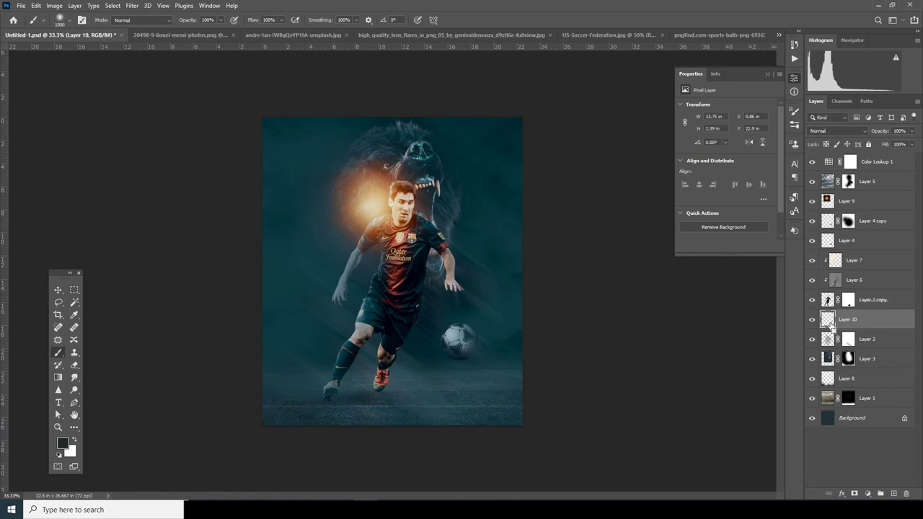
Duplicate the shadow strip and stretch the copy wider, to about 138%, across the ground.
key(ctrl+j)
key(ctrl+t)
drag(366, 411, 414, 398)
drag(472, 390, 441, 393)
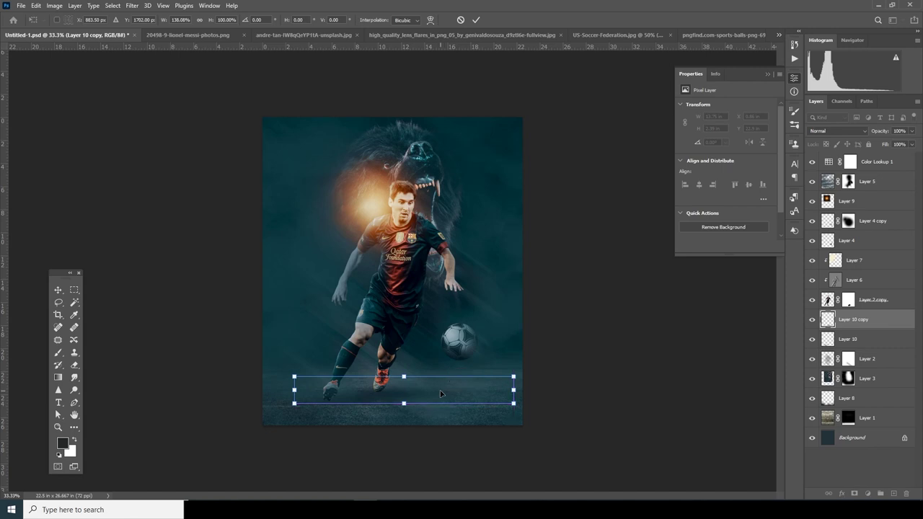
key(Return)
key(b)
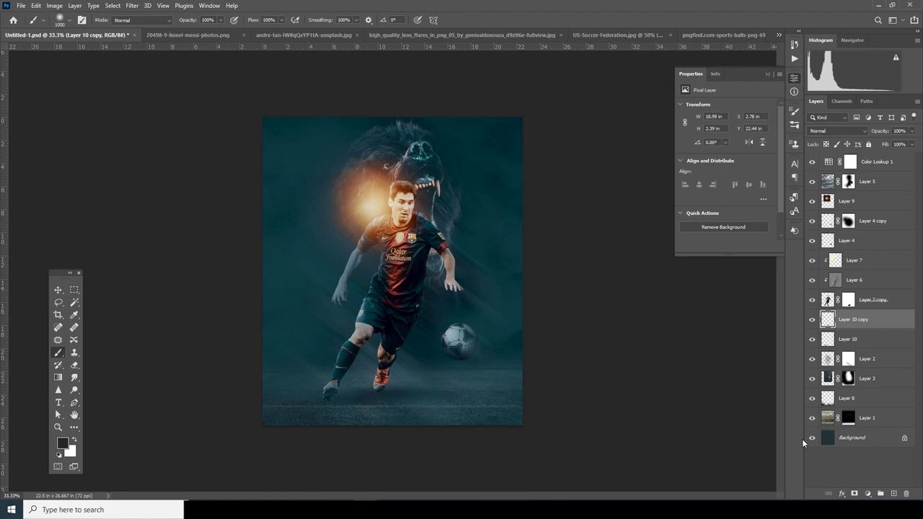
Nudge the lens flare down-left, then stamp all visible layers into a new Layer 11 on top.
click(57, 289)
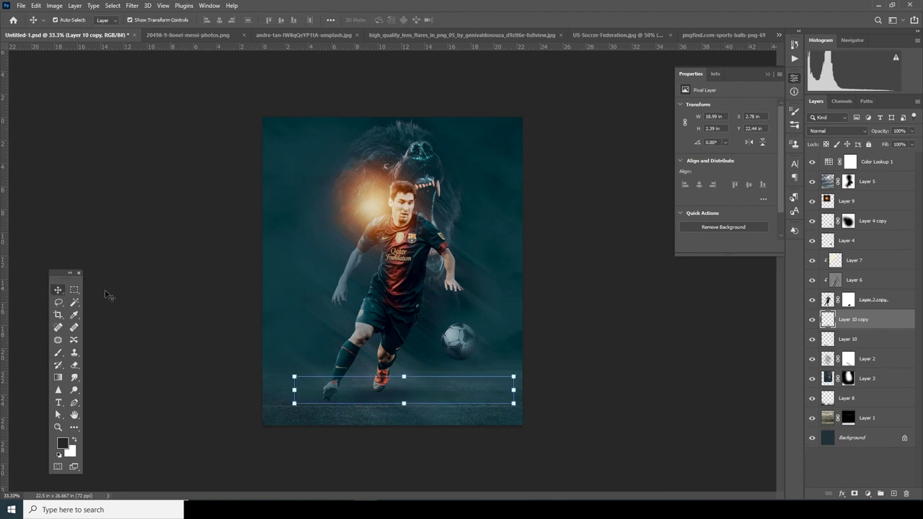
mouse_move(371, 192)
mouse_down()
mouse_move(344, 183)
mouse_move(360, 195)
mouse_up()
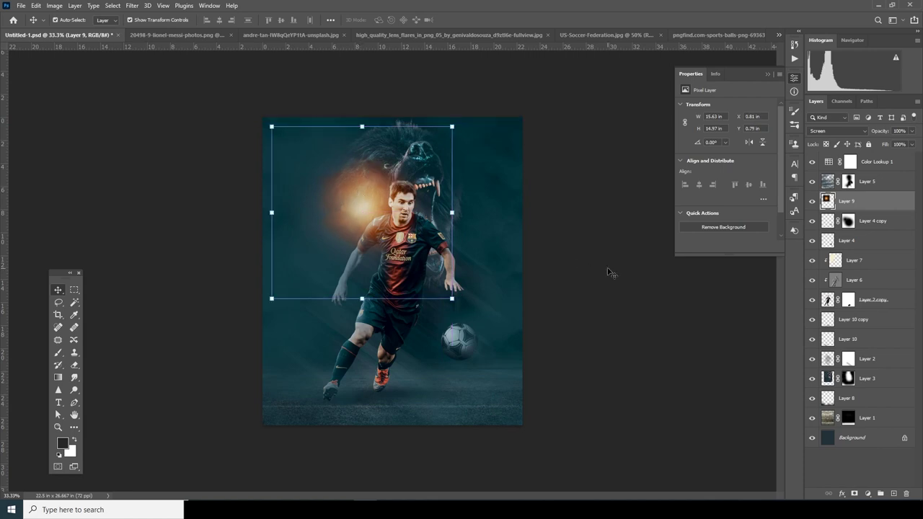
click(844, 320)
click(829, 164)
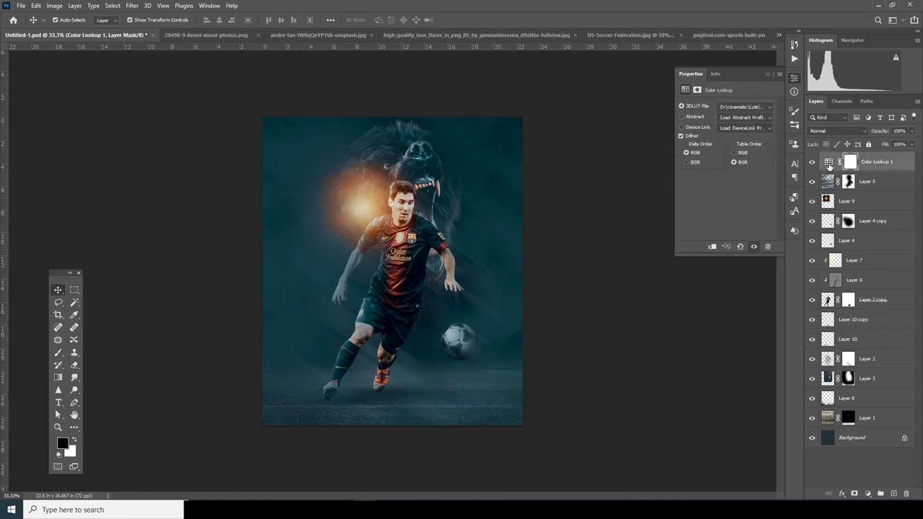
key(ctrl)
key(ctrl+alt+shift+e)
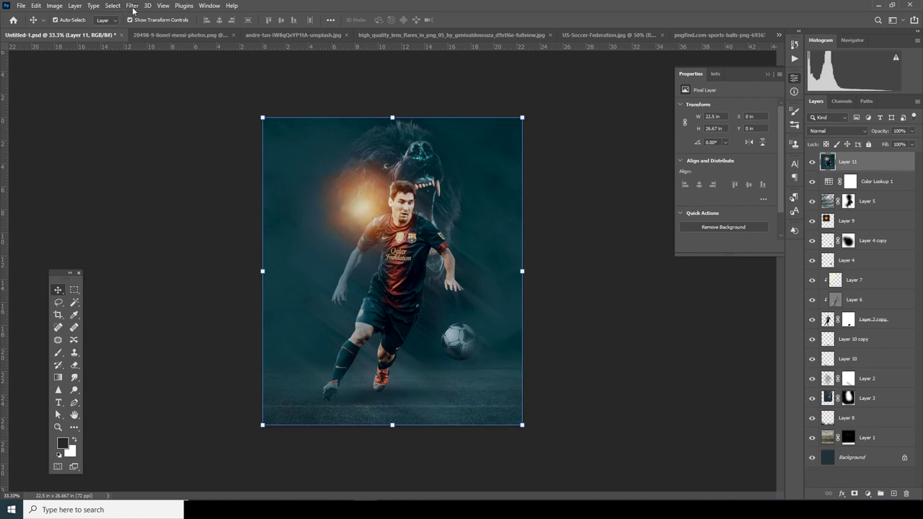
Apply Camera Raw Filter to Layer 11, setting Oranges saturation +12 and Aquas -26 in Color Mixer.
click(133, 6)
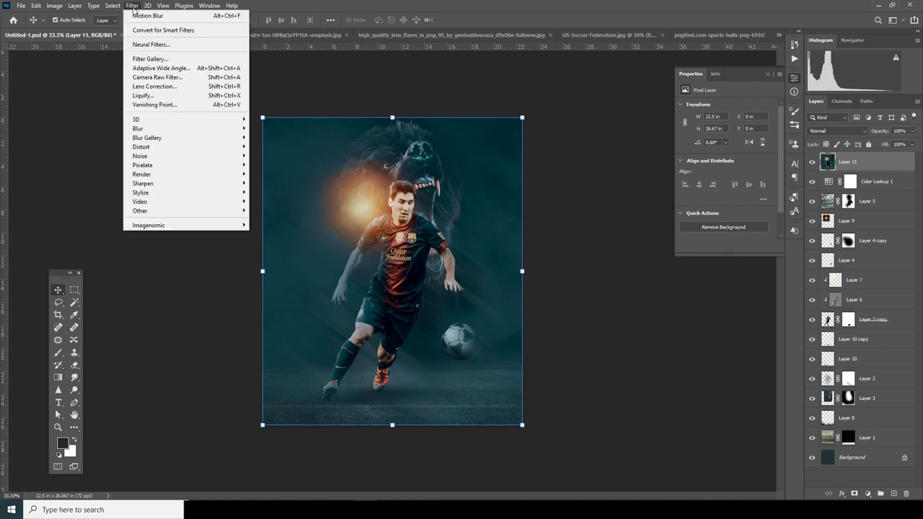
click(174, 88)
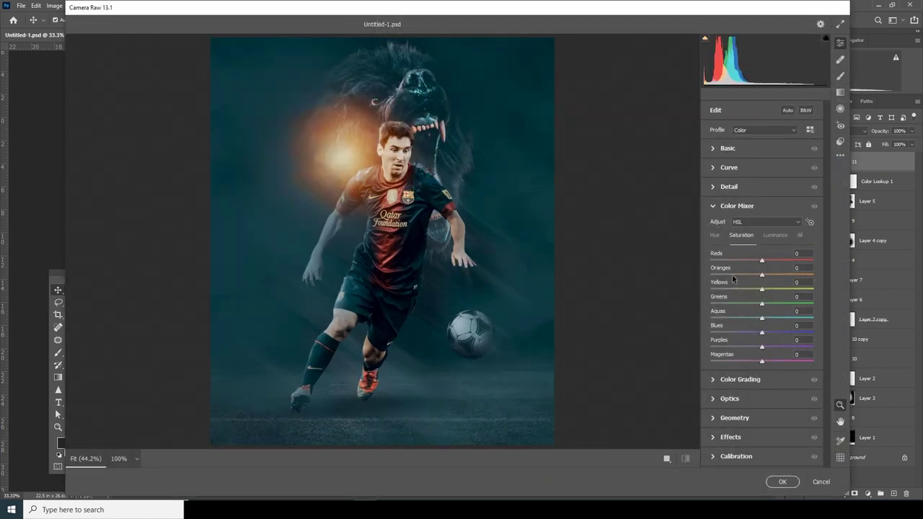
mouse_move(733, 276)
mouse_down()
mouse_move(748, 292)
mouse_move(737, 291)
mouse_up()
click(740, 317)
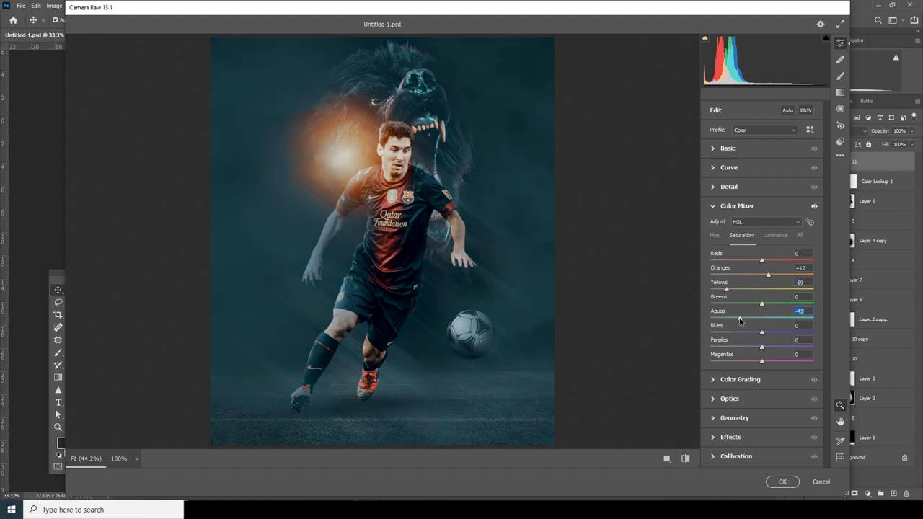
drag(739, 320, 755, 335)
click(713, 235)
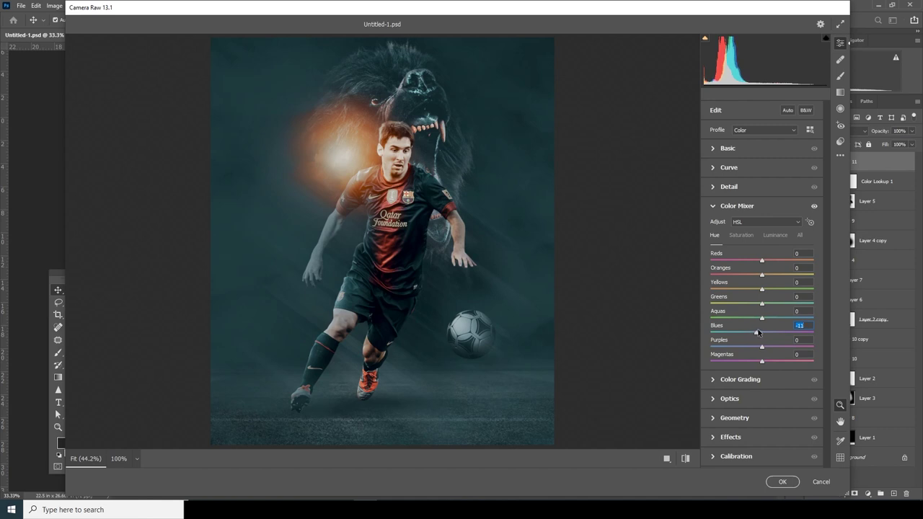
Raise Clarity to about +32 in the Basic panel.
click(721, 149)
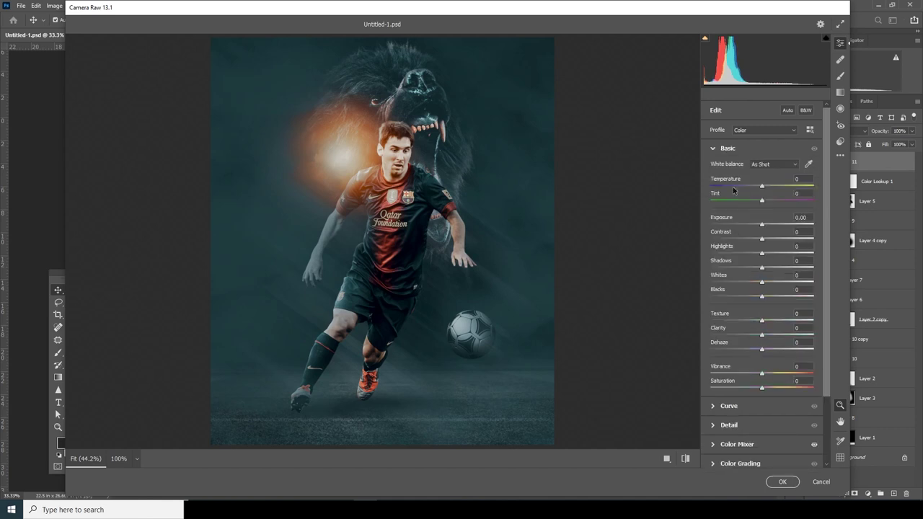
drag(774, 337, 787, 336)
scroll(814, 363, down, 3)
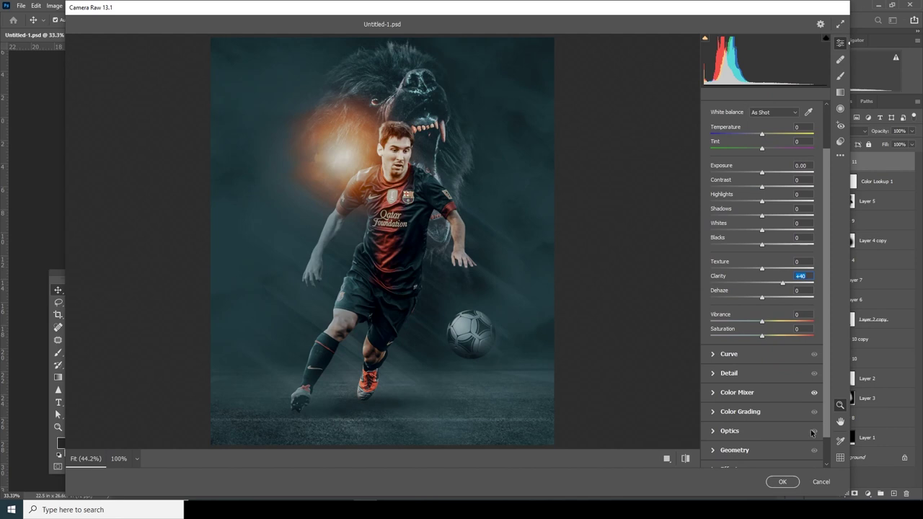
In Detail, set Noise Reduction to 33 and Color Noise Reduction to 32, and adjust Sharpening.
click(714, 380)
click(744, 248)
click(741, 230)
drag(741, 229, 745, 229)
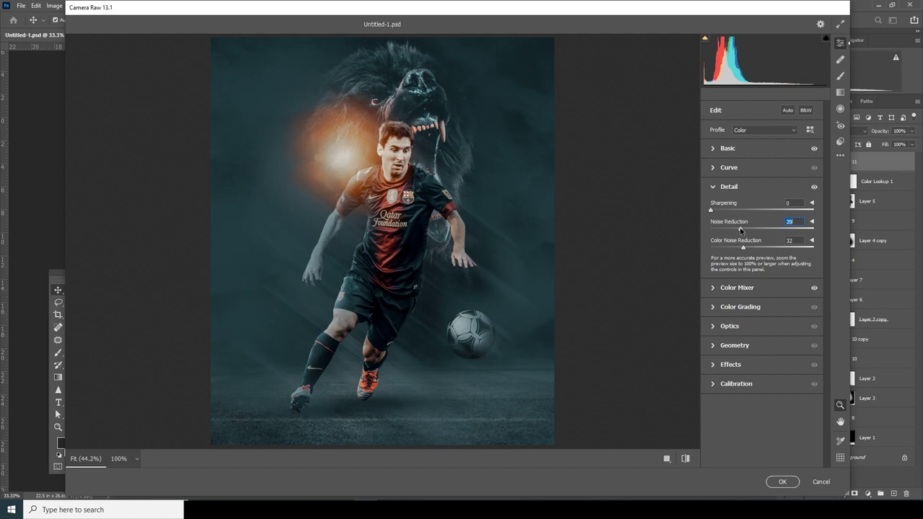
click(718, 211)
double_click(719, 211)
On the Point Curve, pull midtones down (144 to 111), lift the black point, and raise Blue shadows to 5.
click(714, 170)
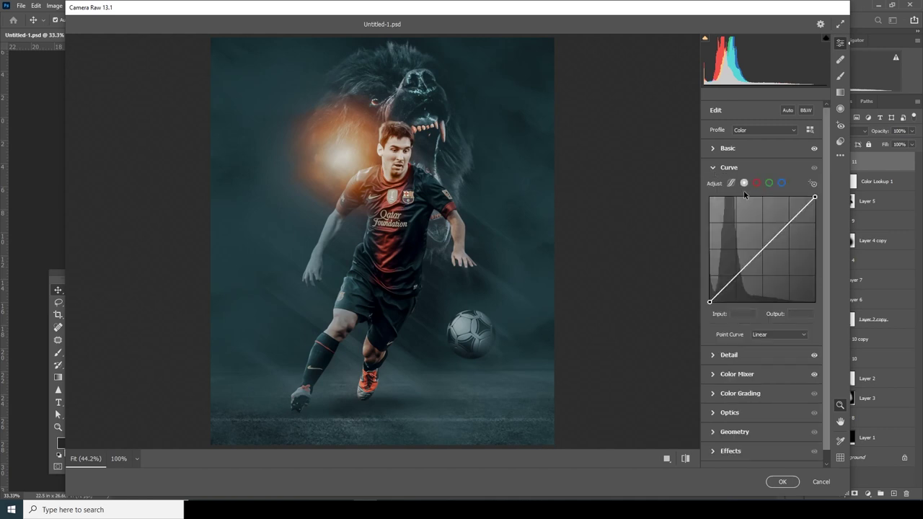
click(711, 303)
drag(768, 246, 768, 256)
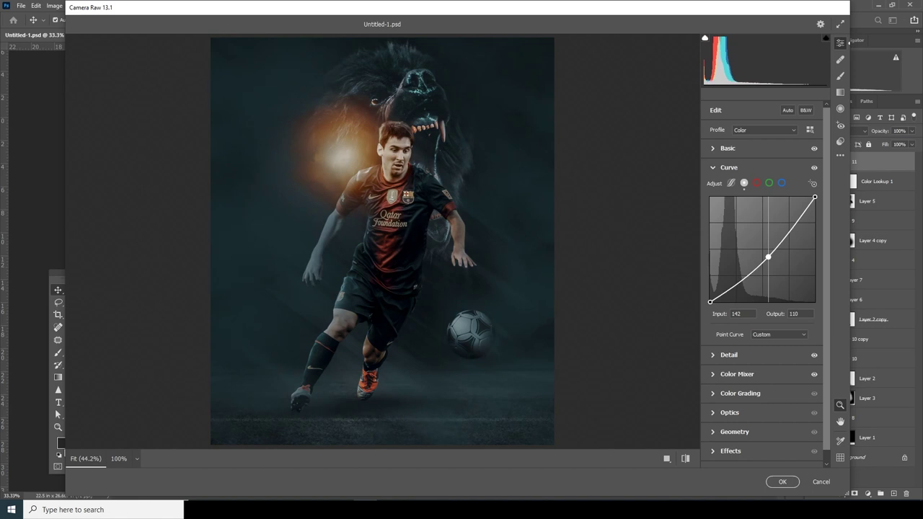
drag(711, 301, 711, 294)
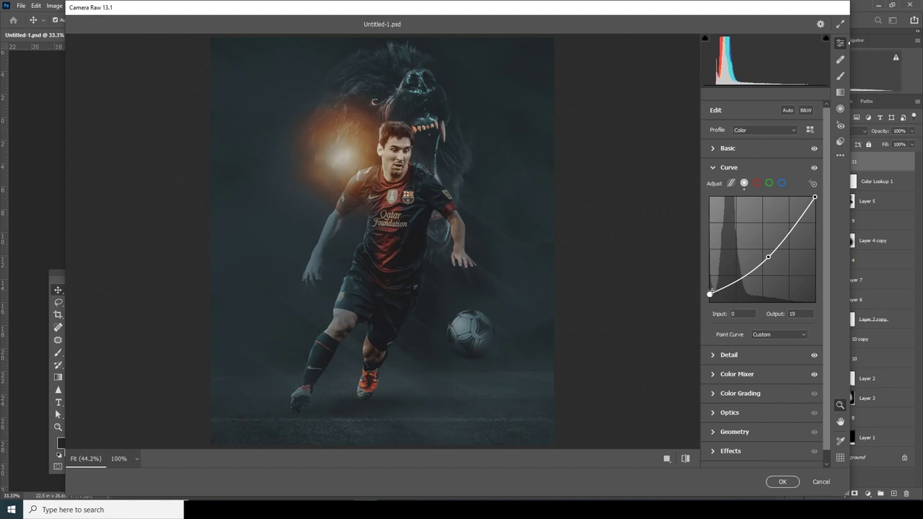
drag(770, 258, 770, 256)
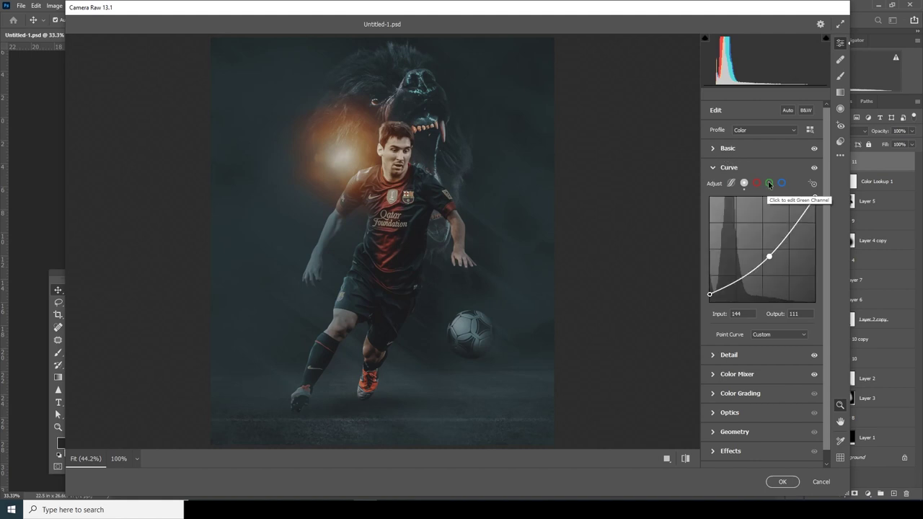
click(782, 183)
drag(710, 302, 710, 300)
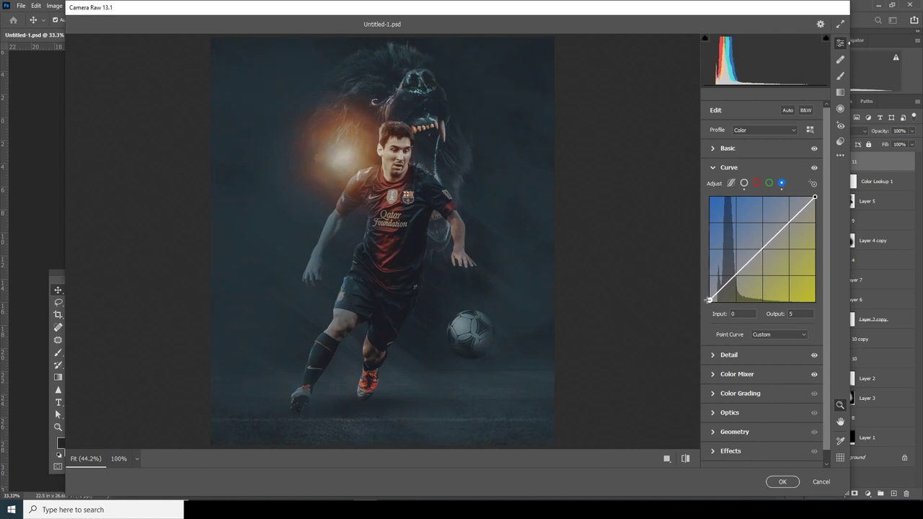
Brighten the highlights and slightly raise exposure in the Basic panel, leaving texture at zero.
click(714, 149)
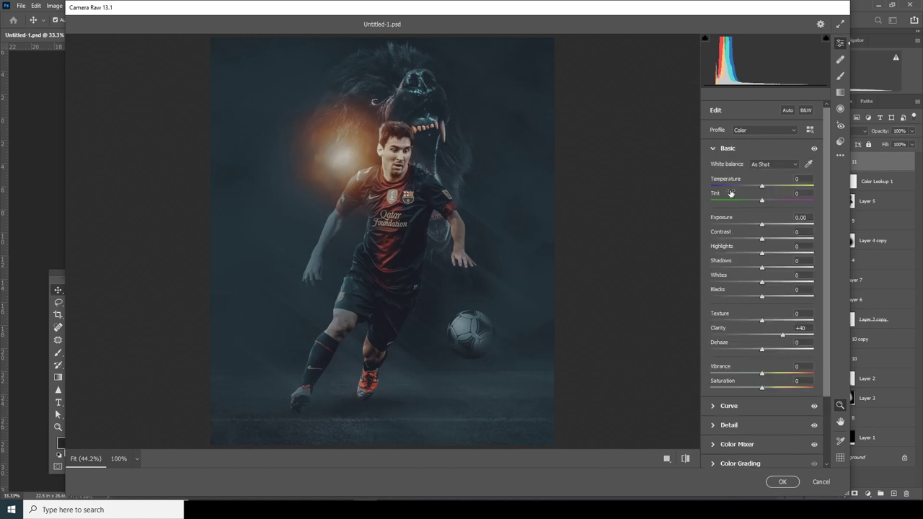
drag(762, 254, 769, 254)
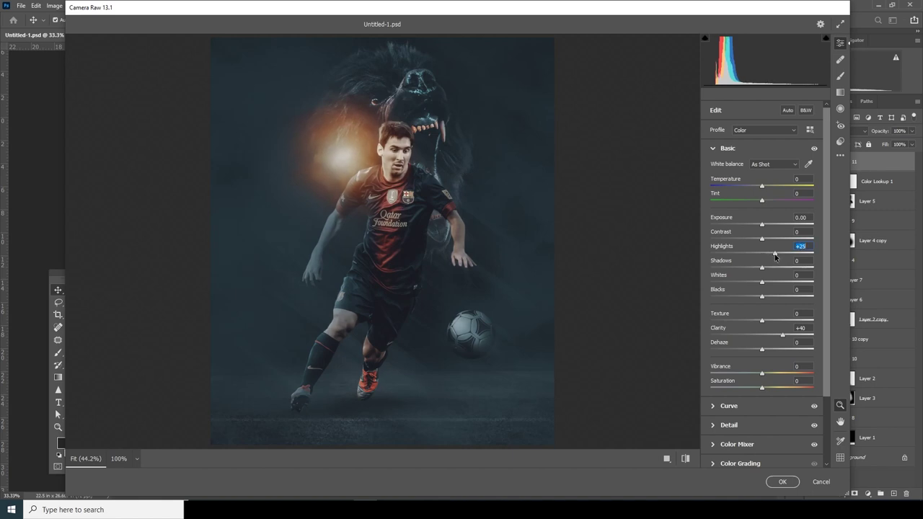
drag(763, 226, 765, 228)
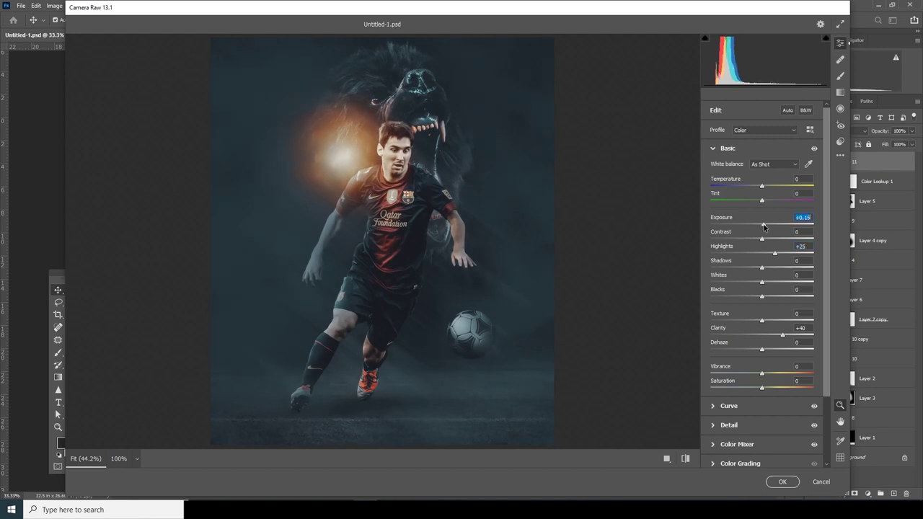
click(768, 322)
drag(772, 322, 777, 322)
double_click(777, 322)
drag(823, 374, 826, 437)
Slightly lower noise reduction, adjust Color Mixer saturation, and commit the Camera Raw grade.
click(713, 346)
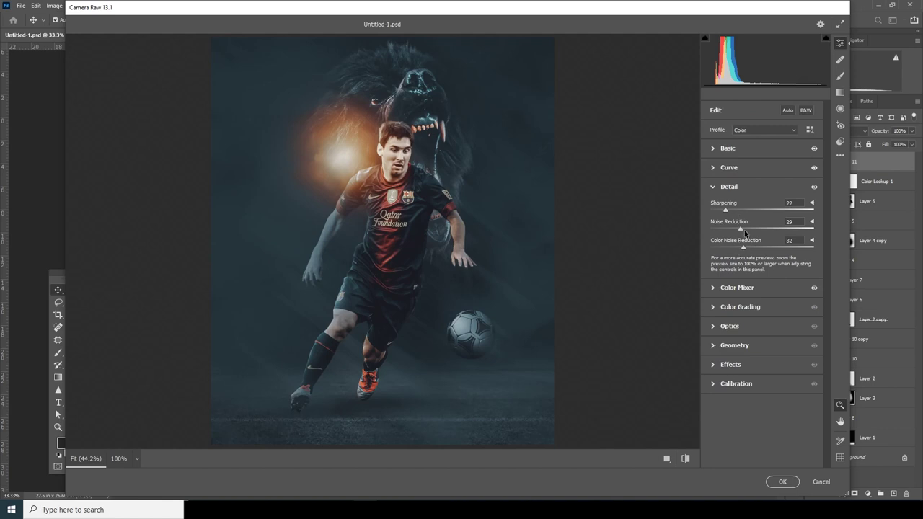
drag(746, 230, 744, 232)
click(713, 289)
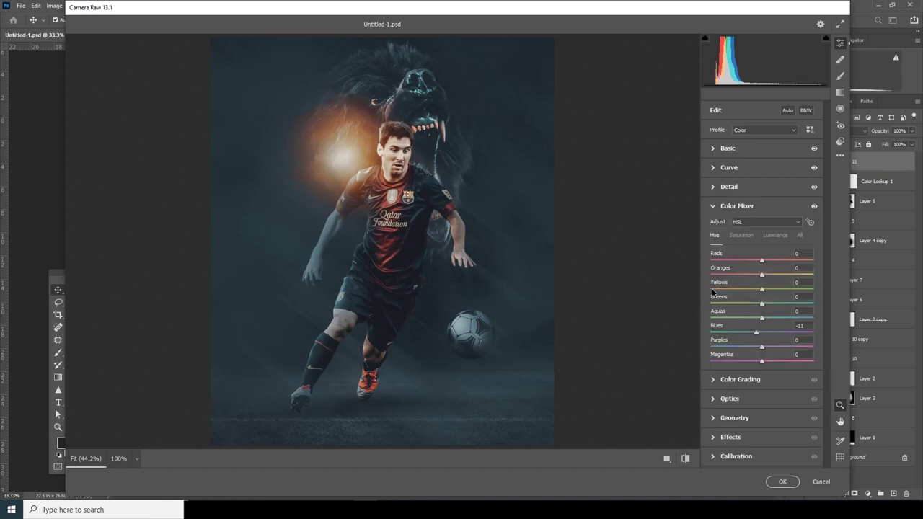
click(741, 236)
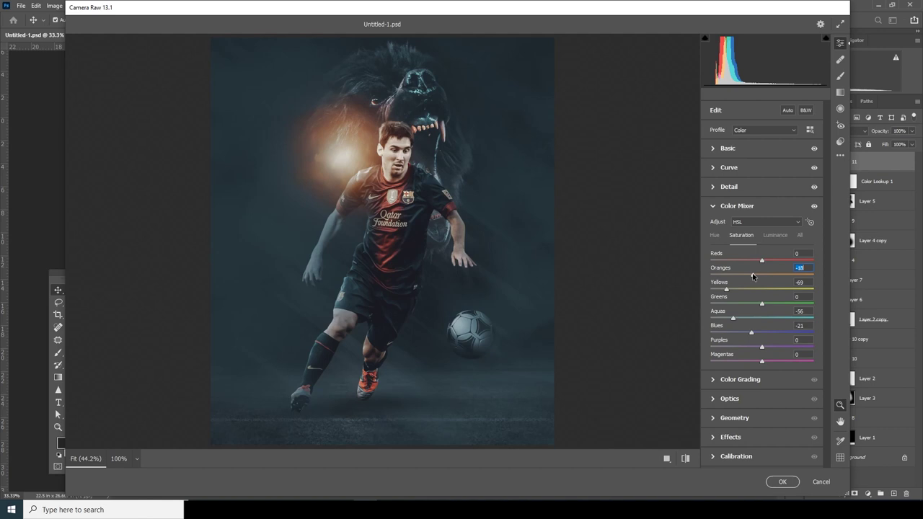
click(782, 482)
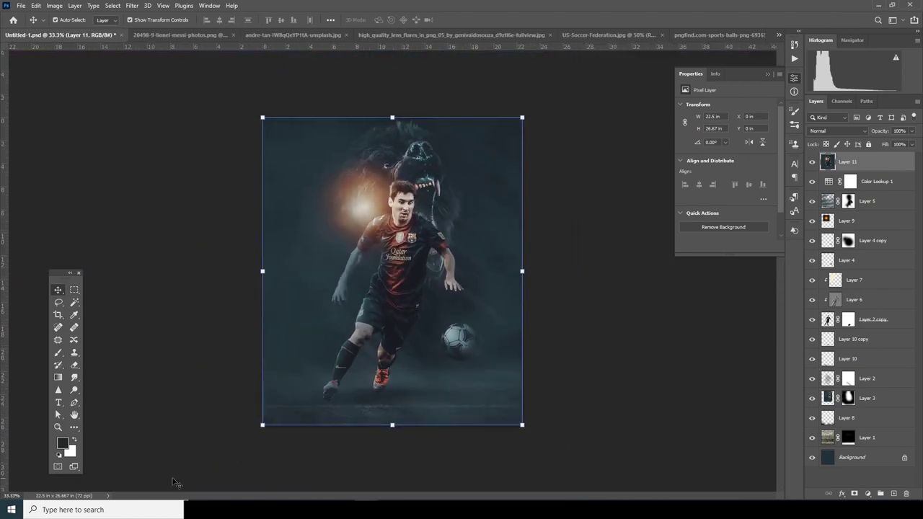
Type a white MESSI title near the top of the poster.
click(58, 402)
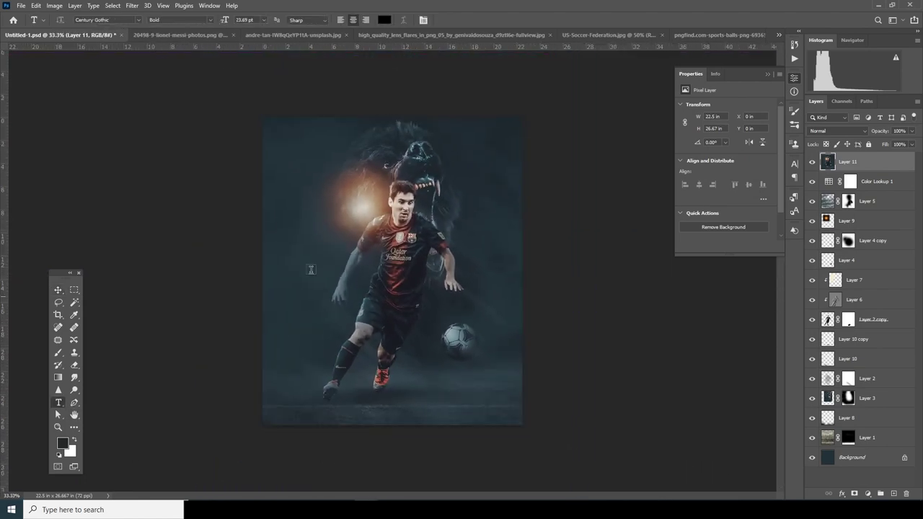
click(401, 144)
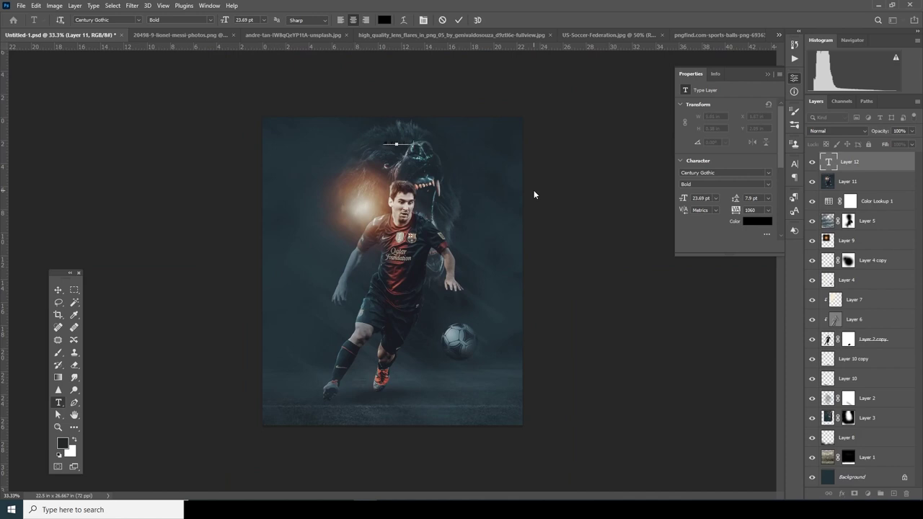
text(MESSI)
click(384, 20)
drag(656, 368, 570, 272)
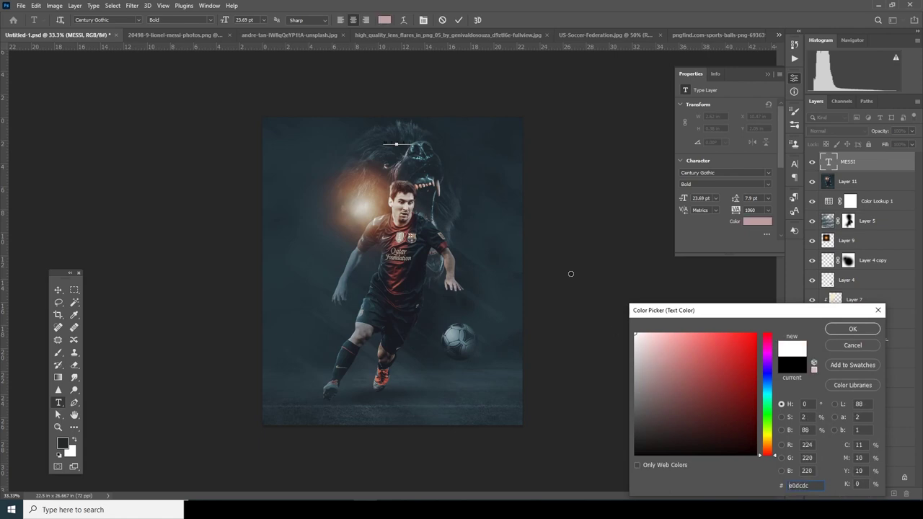
click(836, 331)
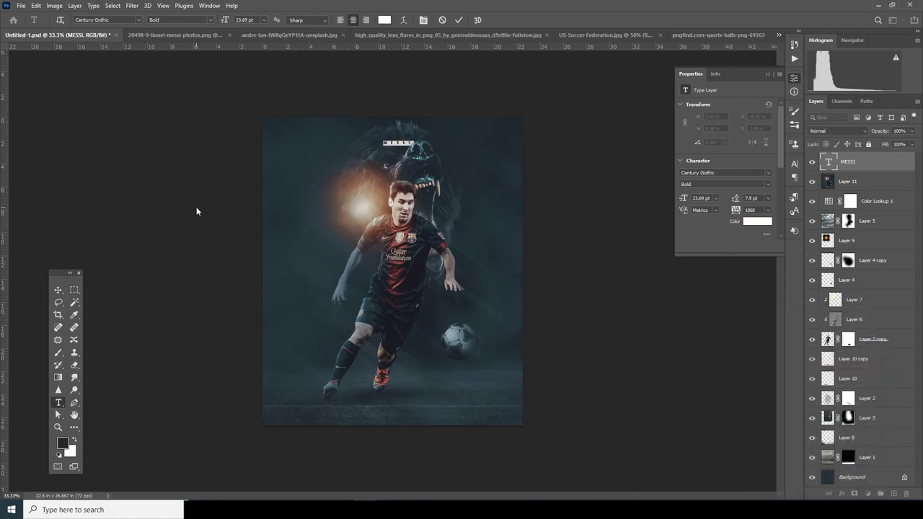
Scale the MESSI title up with Free Transform.
key(ctrl+t)
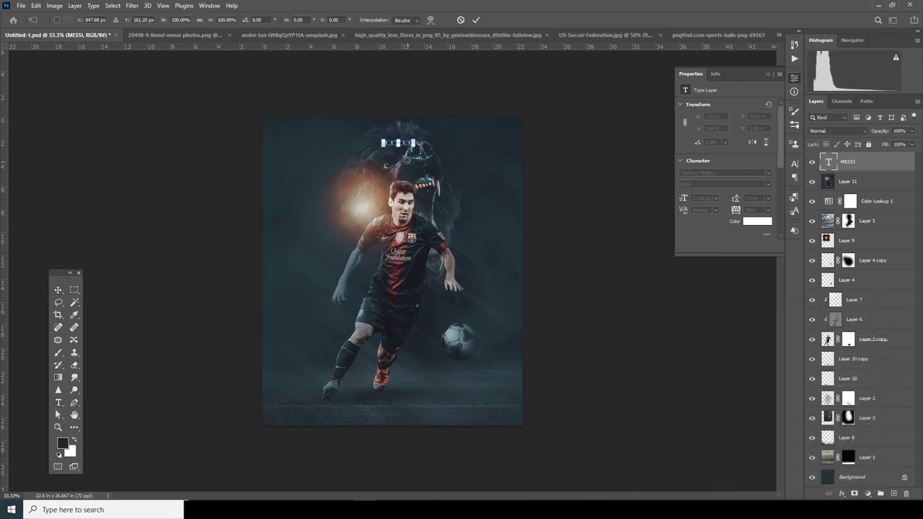
drag(412, 144, 293, 375)
key(Return)
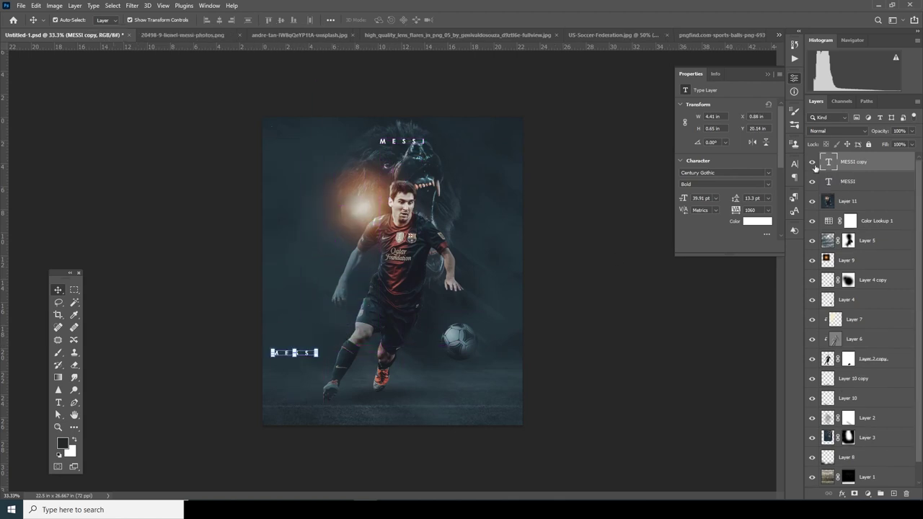
Retype the MESSI copy as KEEP GOING, set tracking to 540, and align it to the left guide.
double_click(828, 163)
text(KEF)
text(P GOING)
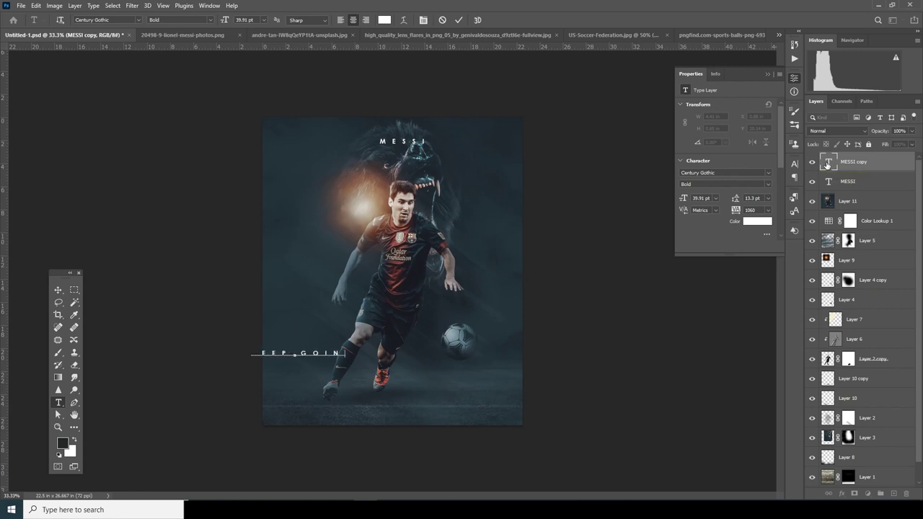
click(754, 211)
text(1060)
key(Return)
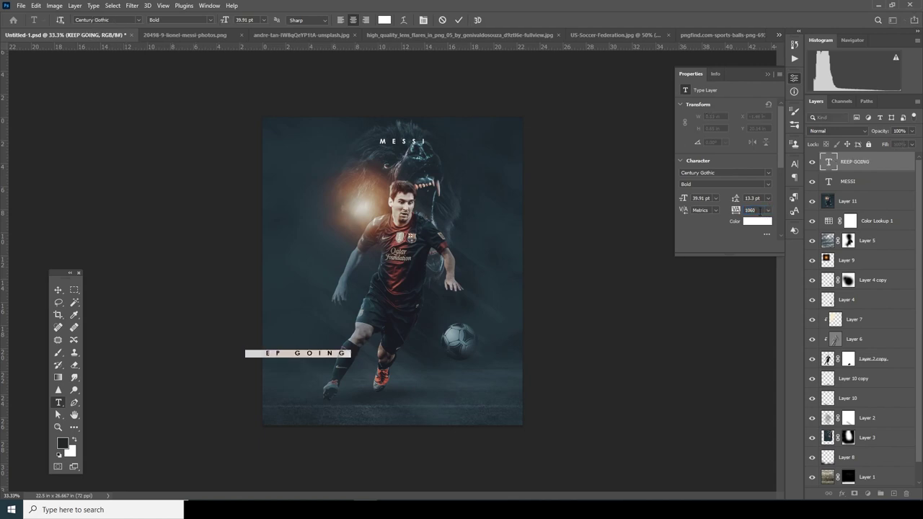
key(Down)
key(Down)
key(Down)
key(Down)
key(Down)
key(Down)
key(Down)
key(Down)
key(Down)
key(Down)
key(Down)
key(Down)
key(Down)
key(Down)
key(Down)
key(Down)
key(Down)
key(Down)
key(Down)
key(Down)
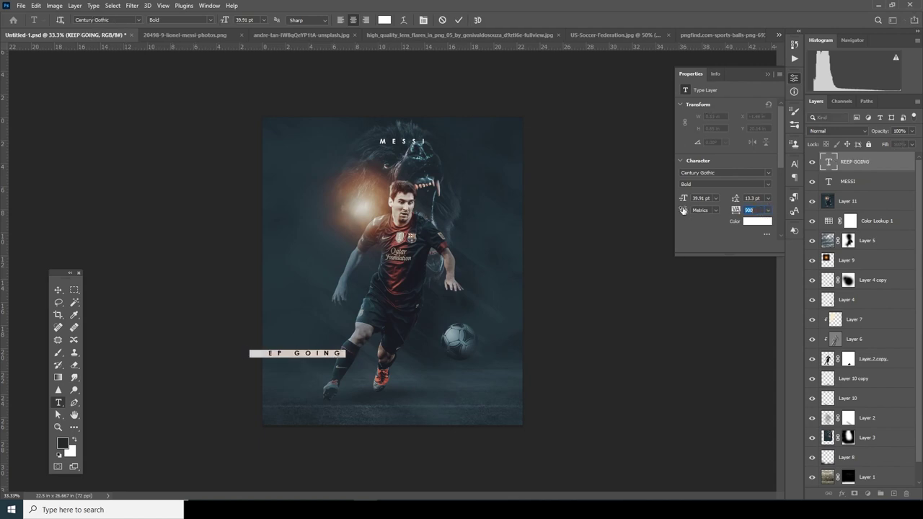
key(Down)
key(Down)
key(Down)
key(Down)
key(Down)
key(Down)
key(Down)
key(Down)
key(Down)
key(Down)
key(Down)
key(Down)
key(Down)
key(Down)
key(Down)
key(Down)
key(Down)
key(Down)
click(58, 290)
drag(303, 356, 321, 368)
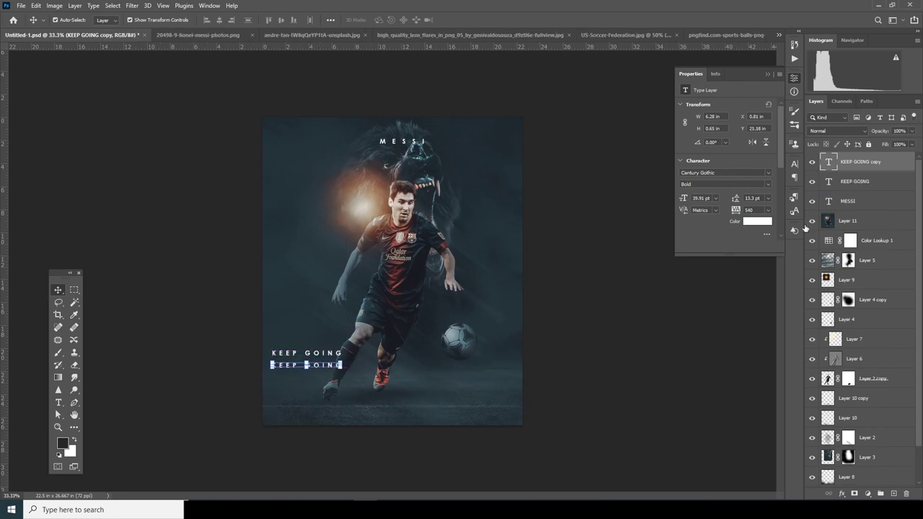
Retype the KEEP GOING copy as THE BEST with tracking 0 and enlarge it.
double_click(829, 163)
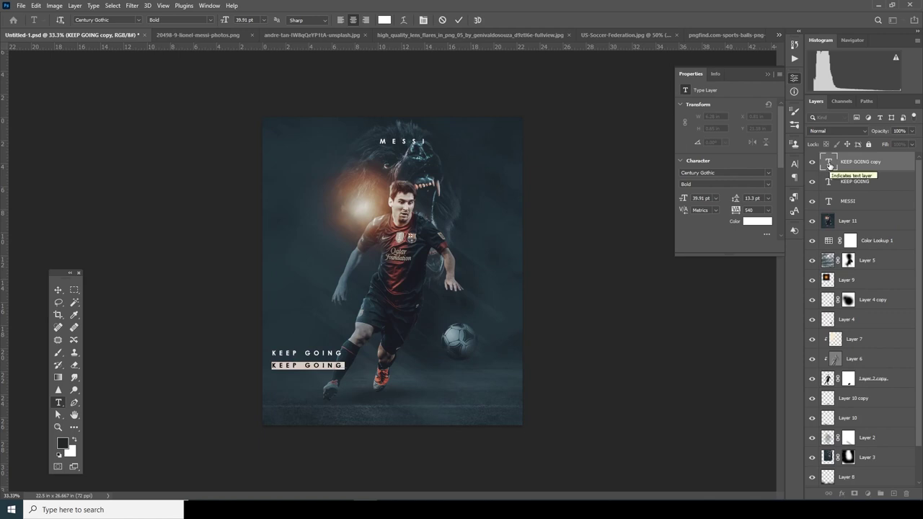
key(BackSpace)
text(THE BEST)
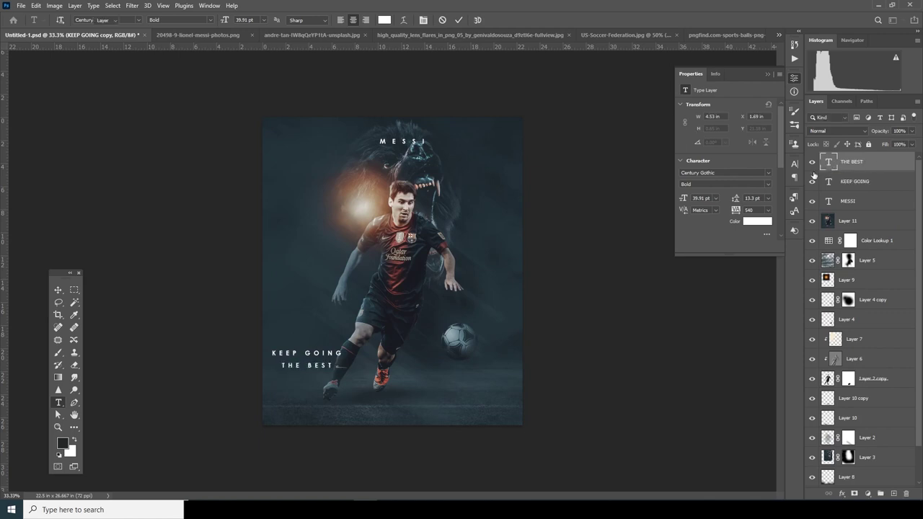
key(ctrl+a)
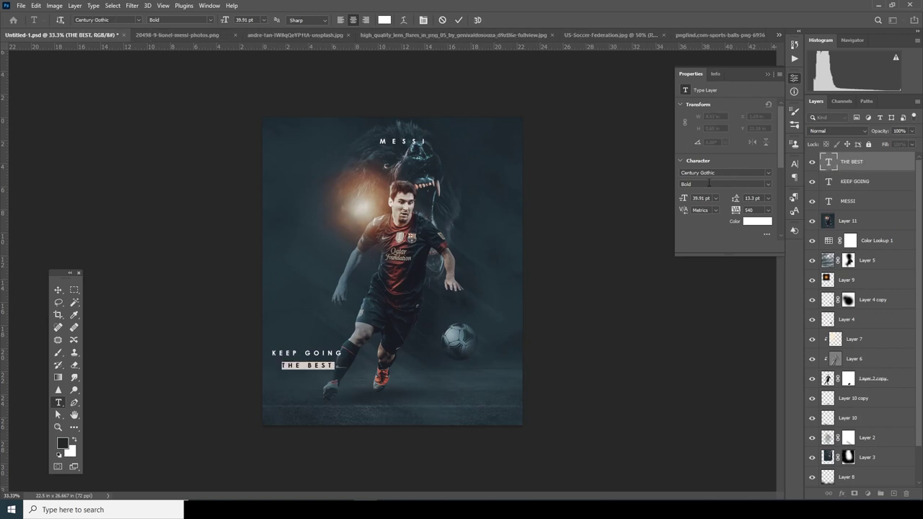
click(723, 173)
click(769, 210)
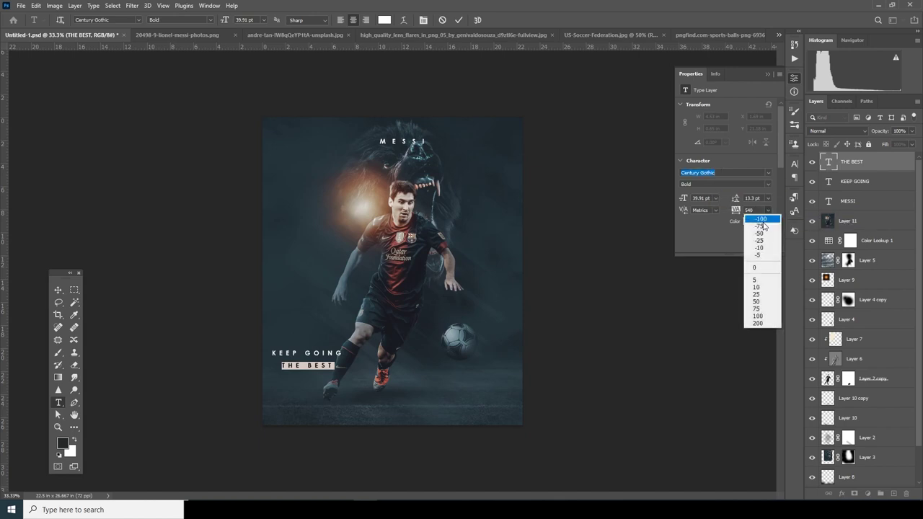
click(763, 267)
key(ctrl+Return)
key(ctrl+t)
drag(321, 371, 332, 393)
key(Return)
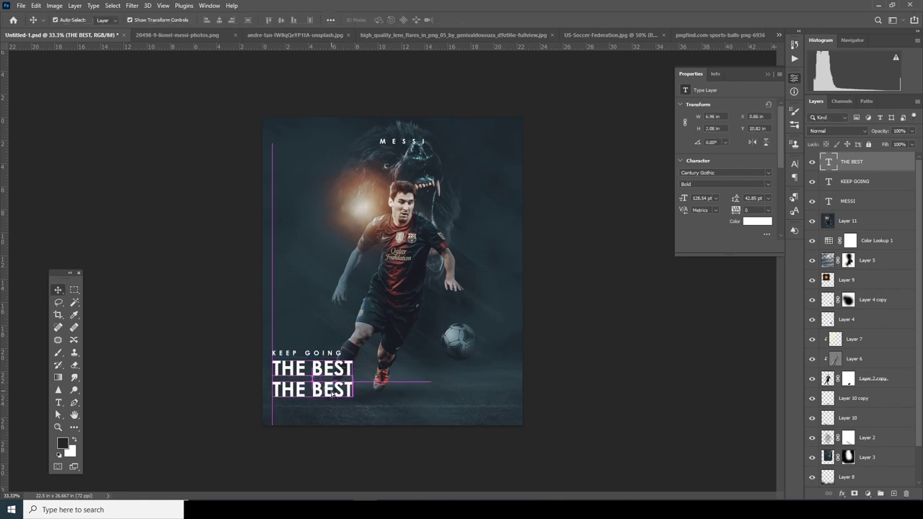
Change the next copy to IN THE WORLD and shrink it beneath THE BEST.
double_click(831, 164)
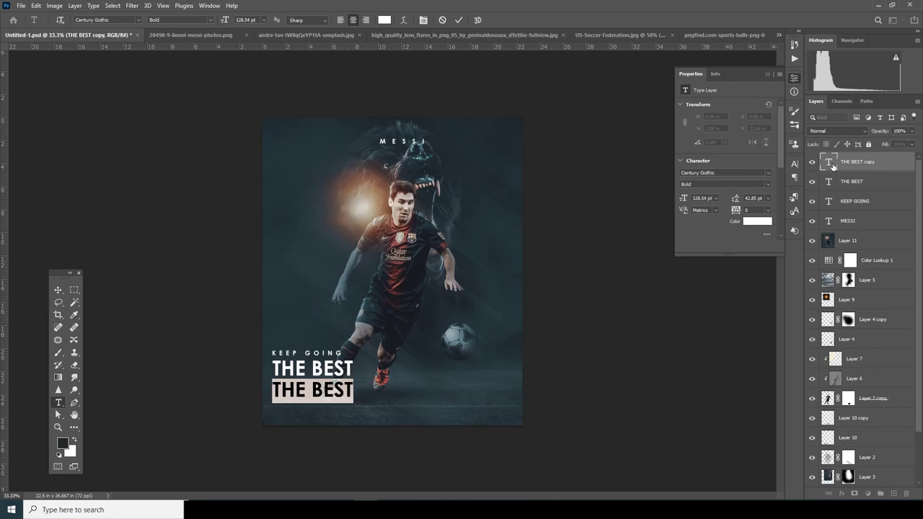
text(IN THE WORLD)
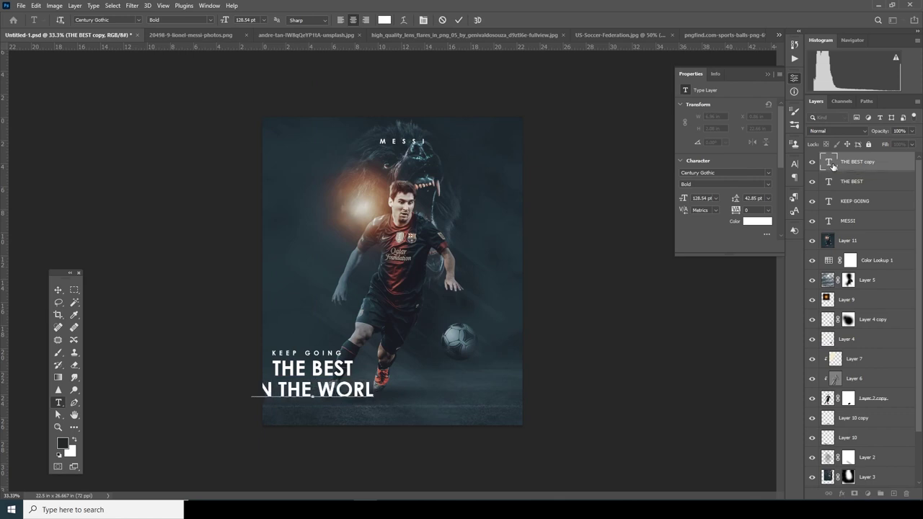
click(59, 291)
key(ctrl+t)
drag(382, 401, 334, 394)
key(Return)
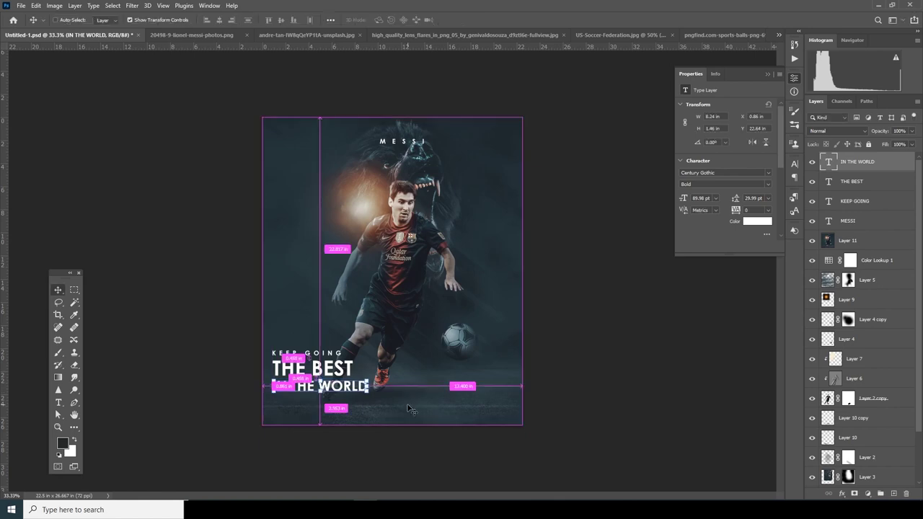
key(ctrl+minus)
Move lens flare Layer 9 above Layer 11 and set its opacity to 64%.
key(ctrl+plus)
click(827, 300)
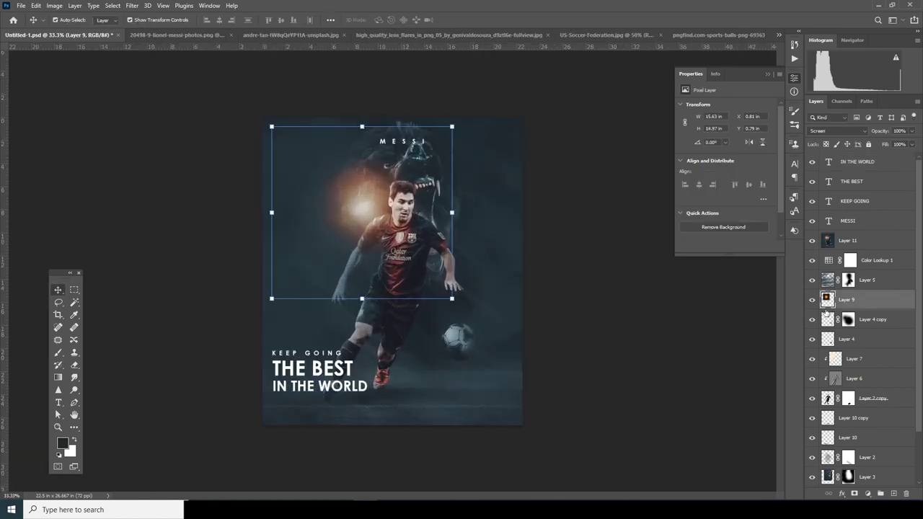
drag(827, 302, 831, 235)
click(913, 131)
drag(914, 144, 898, 145)
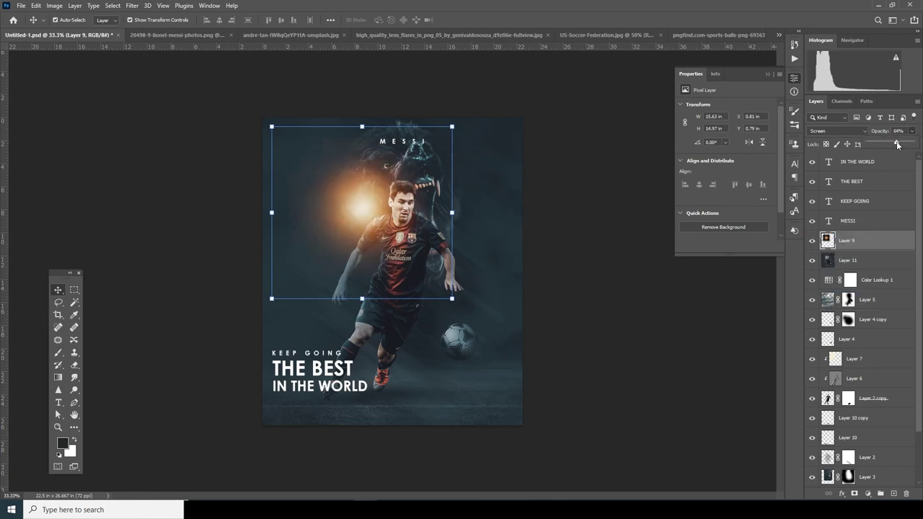
click(560, 338)
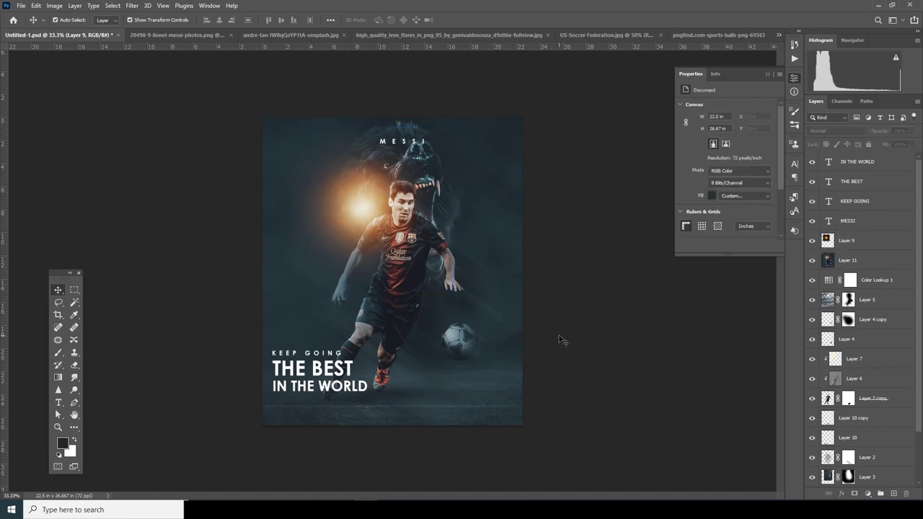